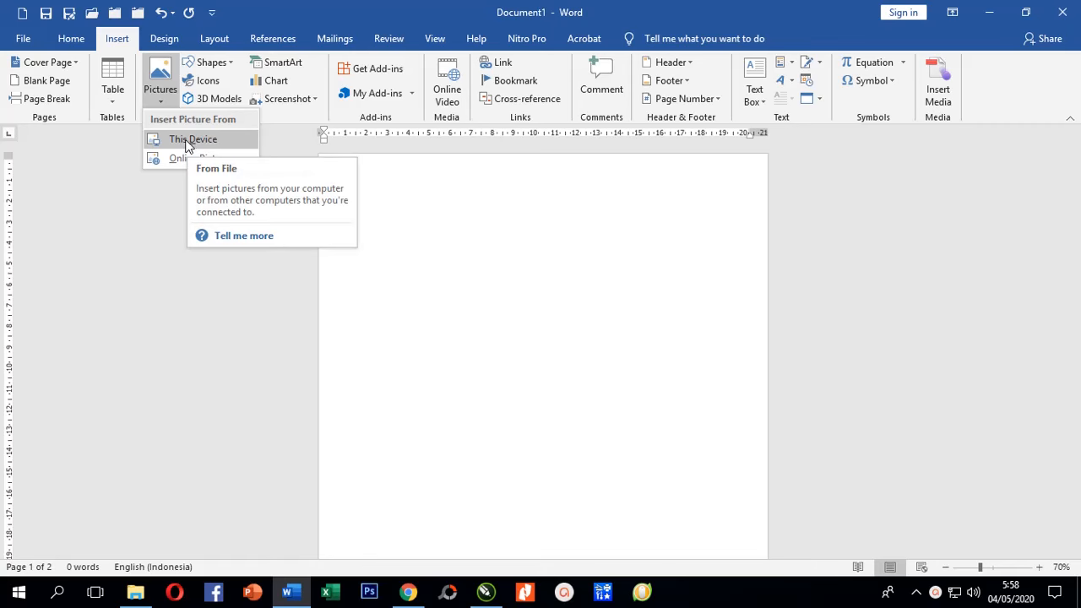
Insert Ijazah PAUD Portlite.jpg from the USB drive's Youtube folder onto the page.
{"action": "left_click", "coordinate": [187, 141]}
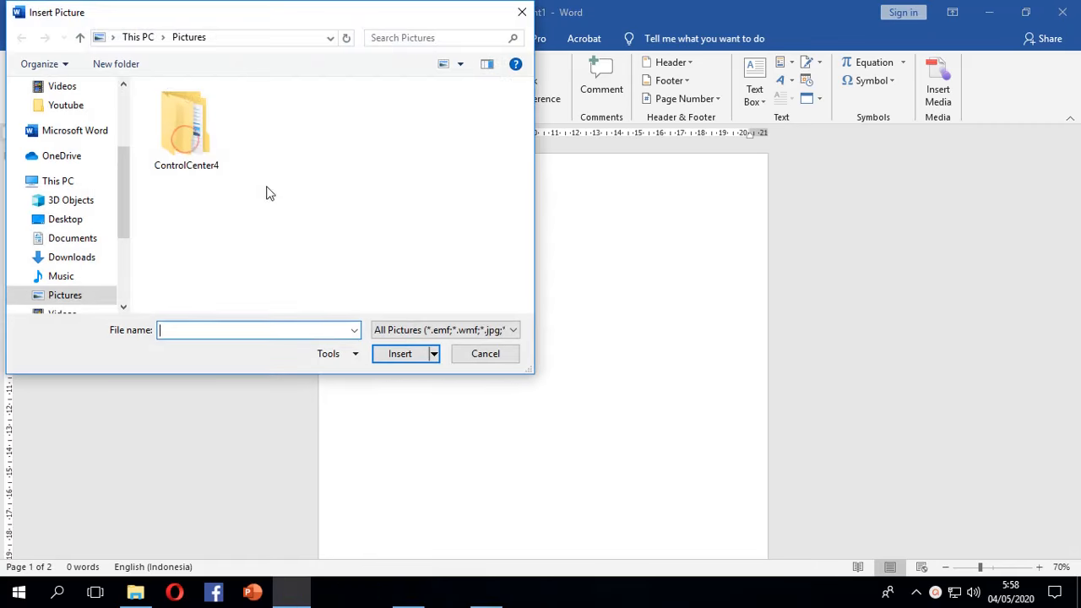
{"action": "scroll", "coordinate": [123, 218], "scroll_direction": "down", "scroll_amount": 2}
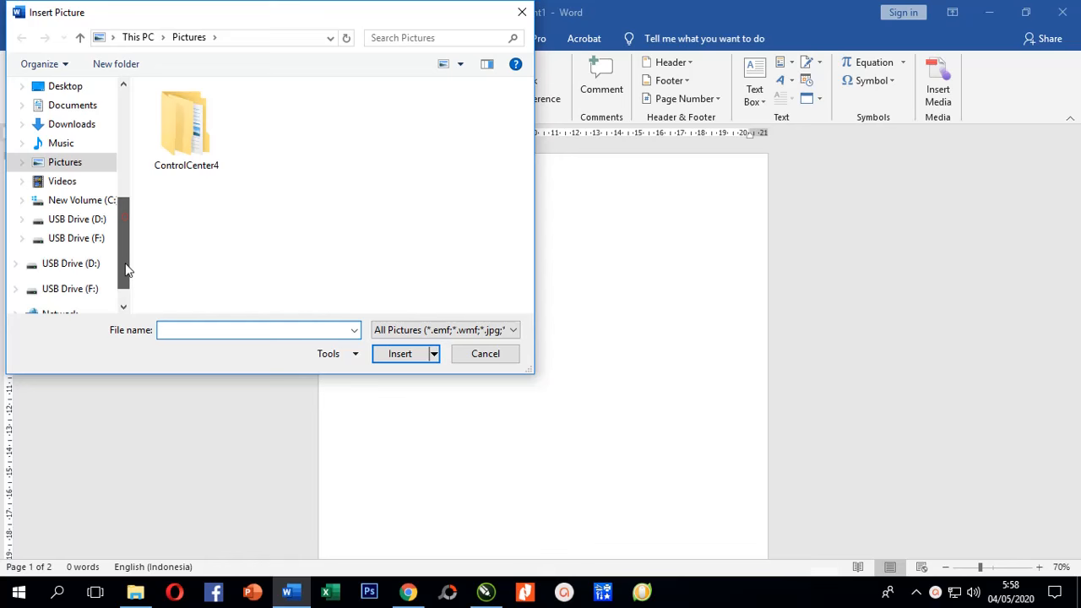
{"action": "left_click", "coordinate": [73, 287]}
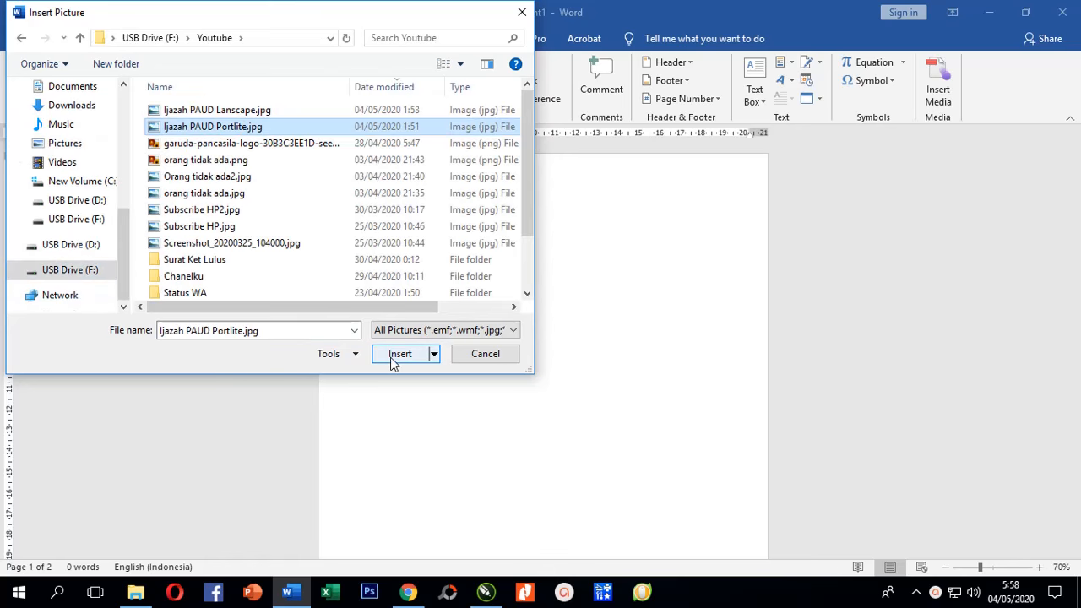
{"action": "left_click", "coordinate": [391, 354]}
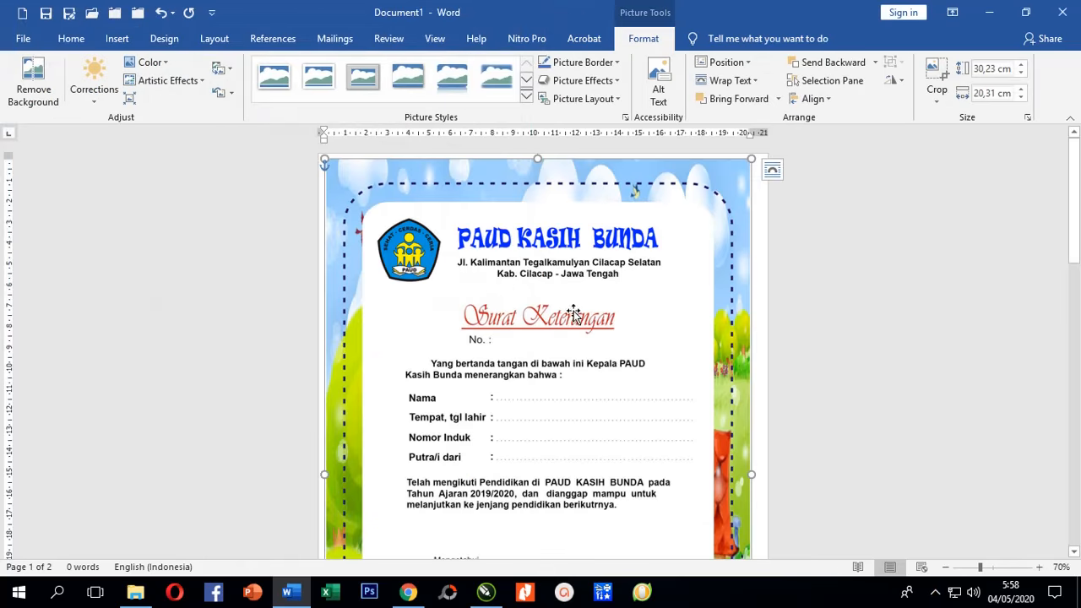
{"action": "scroll", "coordinate": [578, 321], "scroll_direction": "down", "scroll_amount": 3}
{"action": "scroll", "coordinate": [578, 321], "scroll_direction": "down", "scroll_amount": 5}
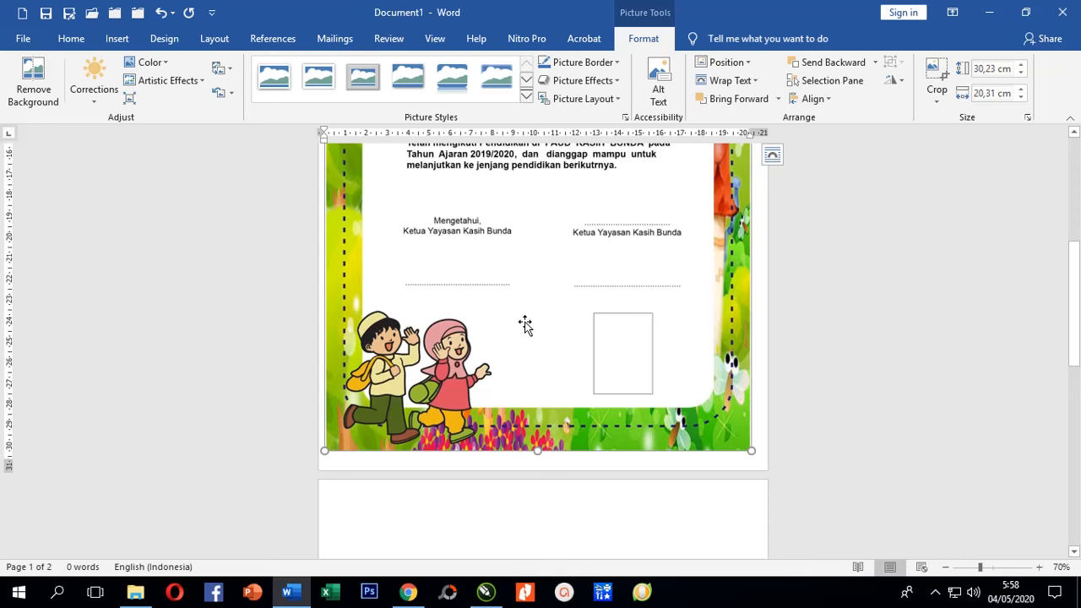
Reset the certificate picture to its original 31,26 × 21,01 cm size.
{"action": "right_click", "coordinate": [525, 325]}
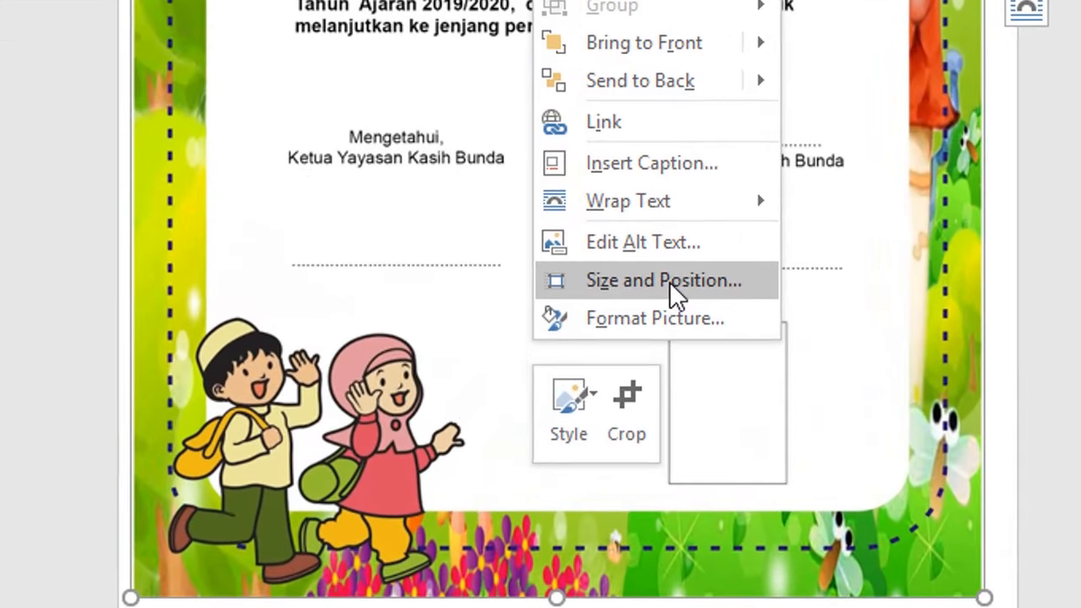
{"action": "left_click", "coordinate": [669, 281]}
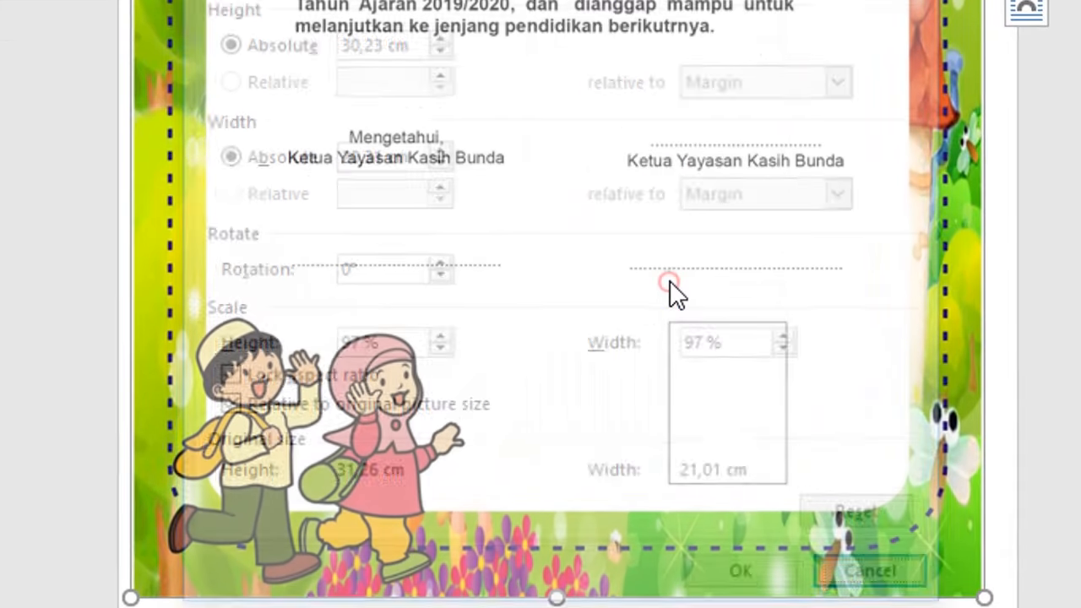
{"action": "left_click", "coordinate": [870, 521]}
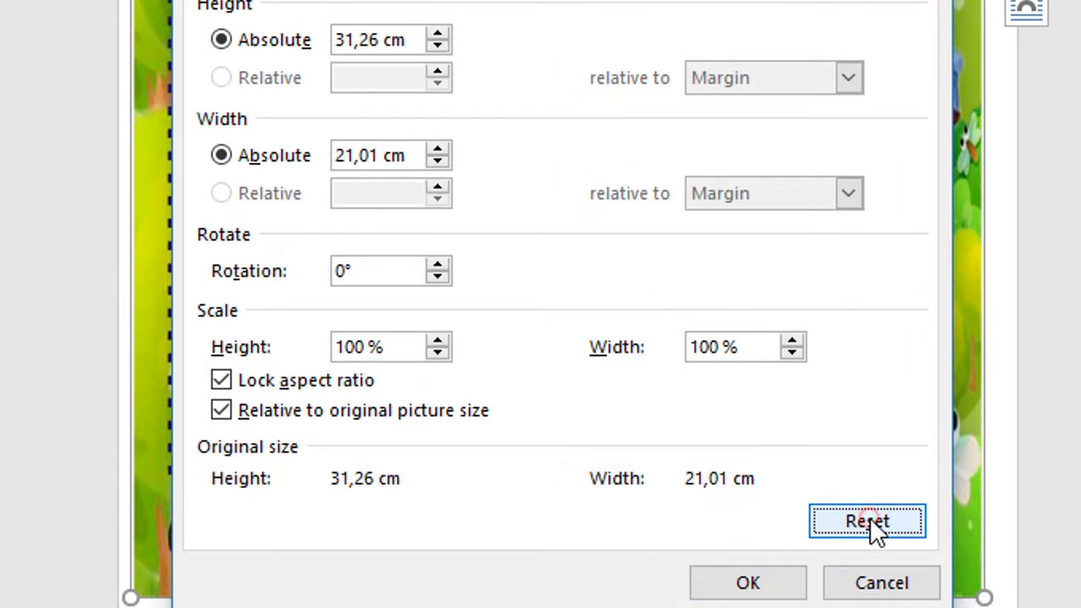
{"action": "left_click", "coordinate": [748, 583]}
Nudge the picture up and slightly left toward the page top.
{"action": "key", "text": "Up"}
{"action": "key", "text": "Up"}
{"action": "key", "text": "Up"}
{"action": "key", "text": "Up"}
{"action": "key", "text": "Up"}
{"action": "key", "text": "Up"}
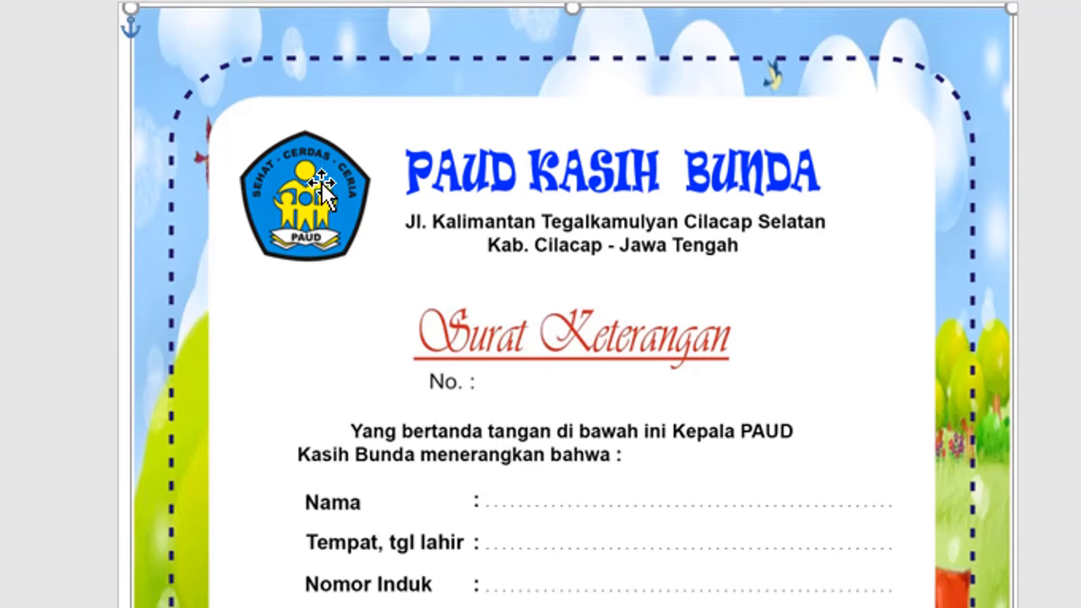
{"action": "key", "text": "Left"}
{"action": "key", "text": "Left"}
{"action": "key", "text": "Left"}
{"action": "key", "text": "Left"}
{"action": "key", "text": "Left"}
{"action": "key", "text": "Left"}
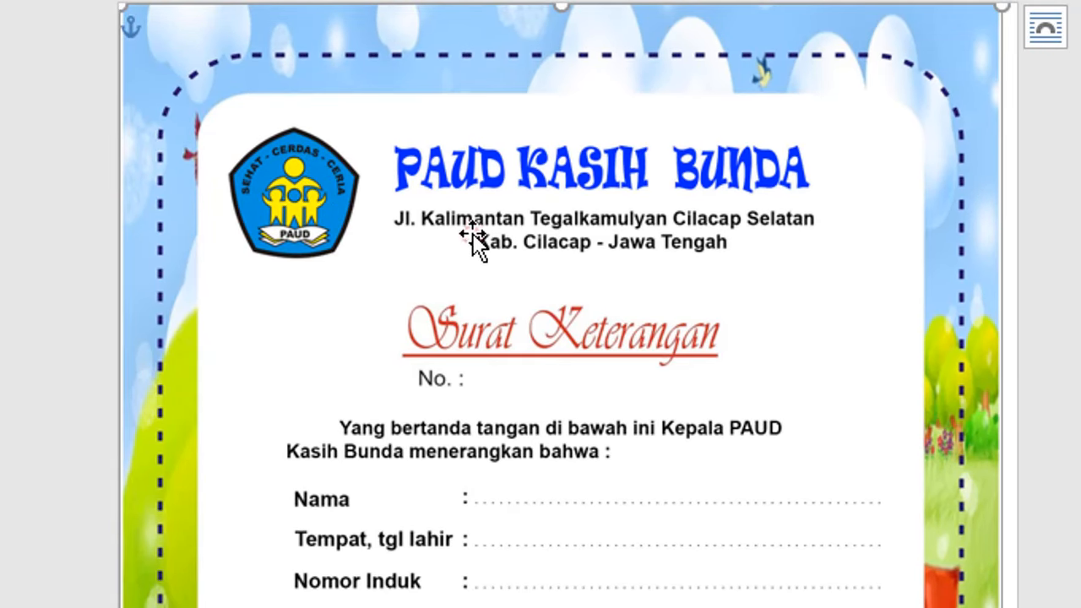
{"action": "scroll", "coordinate": [598, 251], "scroll_direction": "down", "scroll_amount": 7}
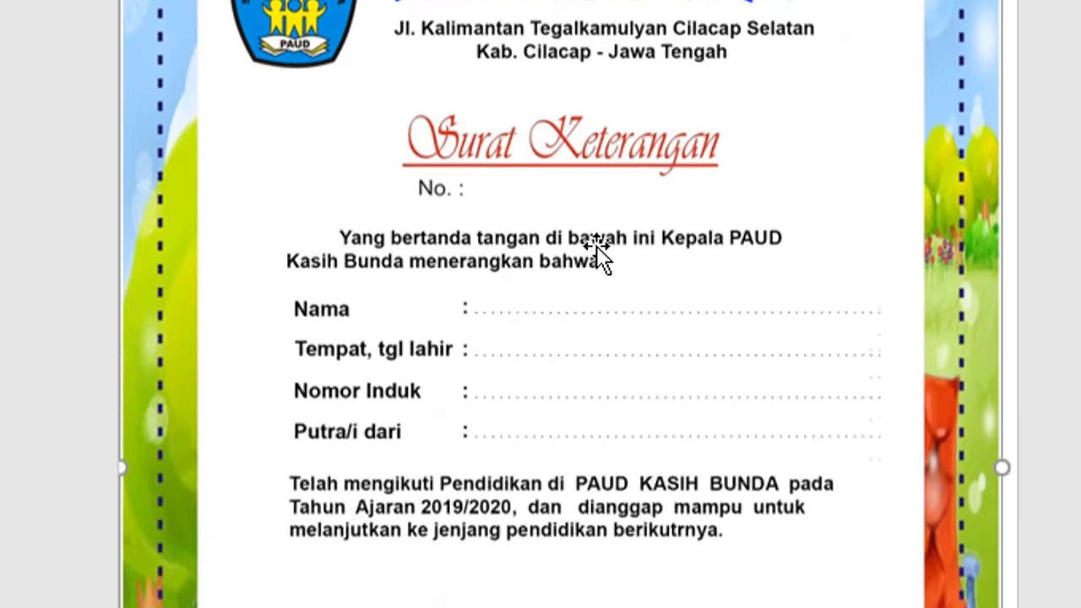
{"action": "scroll", "coordinate": [601, 250], "scroll_direction": "up", "scroll_amount": 7}
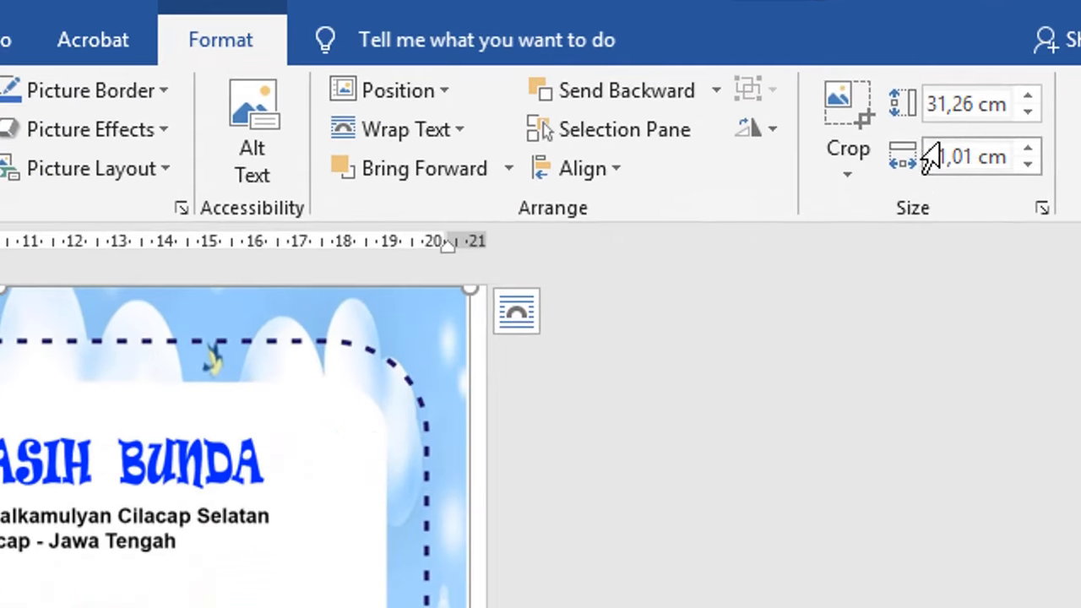
Change the picture's height to 31,5 cm.
{"action": "left_click", "coordinate": [962, 104]}
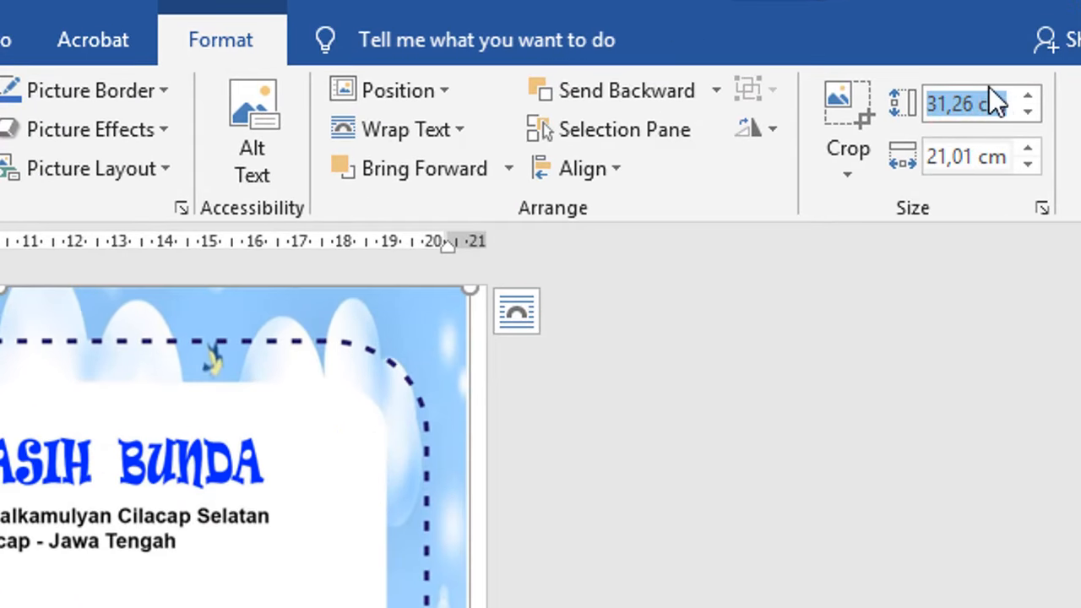
{"action": "left_click", "coordinate": [954, 104]}
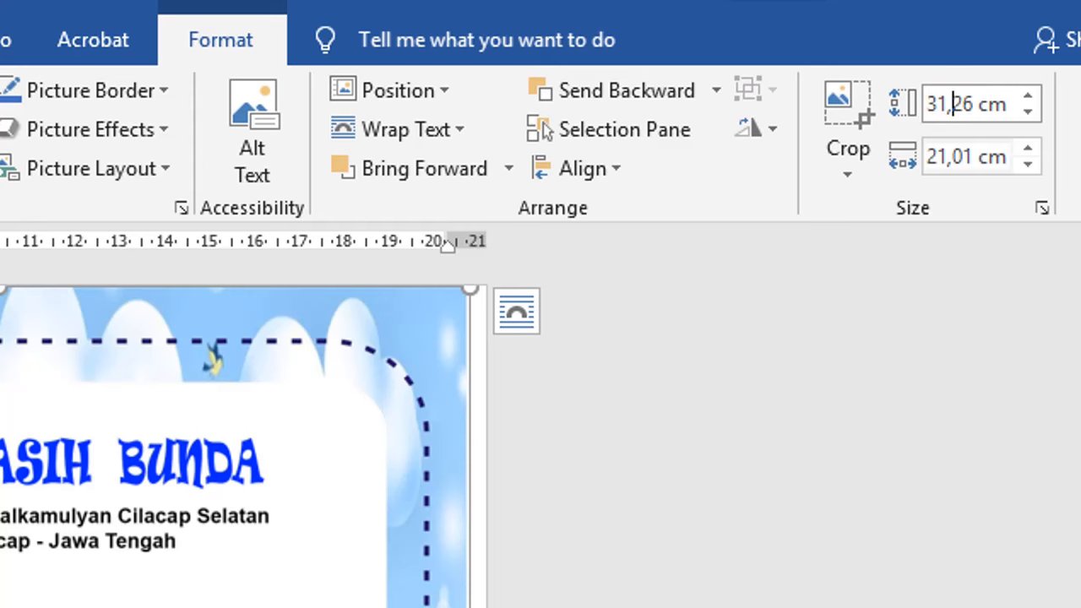
{"action": "type", "text": "5"}
{"action": "key", "text": "Delete"}
{"action": "key", "text": "Delete"}
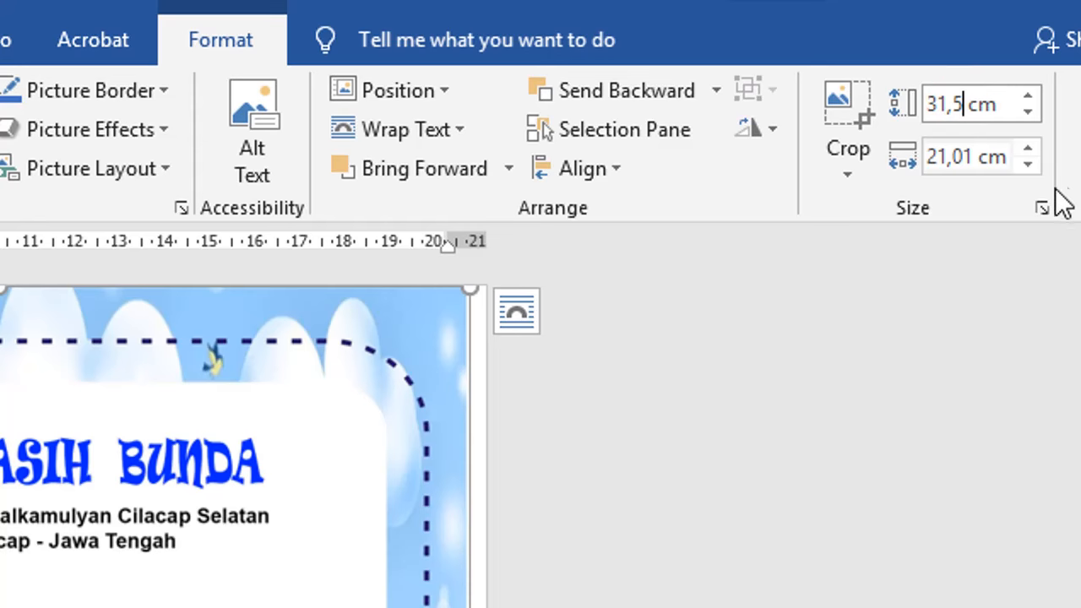
{"action": "left_click", "coordinate": [977, 155]}
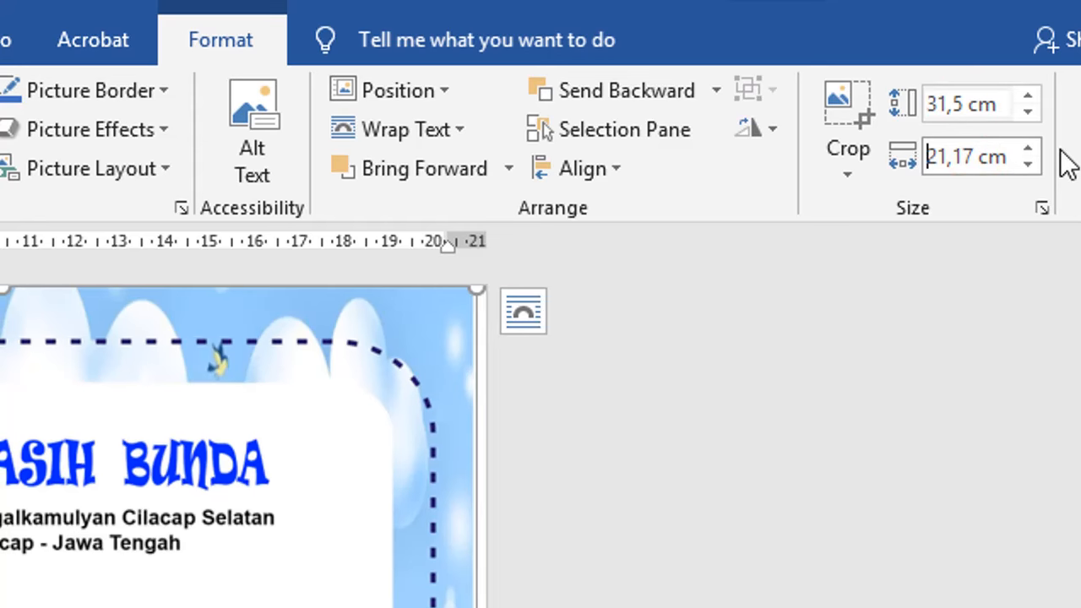
Change the picture's width to 21,5 cm and bring up its advanced size settings.
{"action": "left_click", "coordinate": [952, 157]}
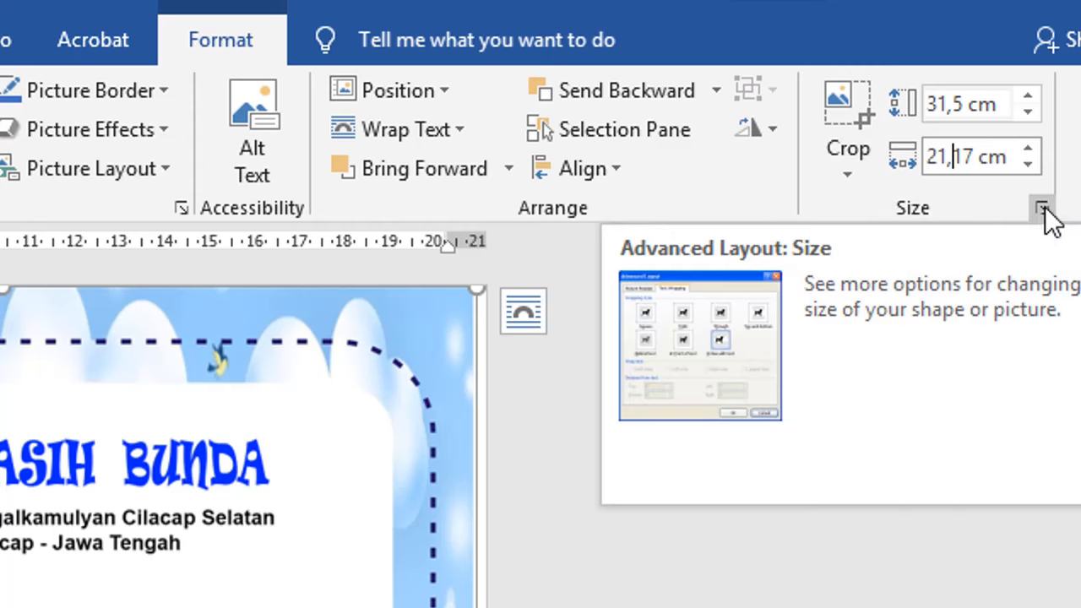
{"action": "left_click", "coordinate": [955, 157]}
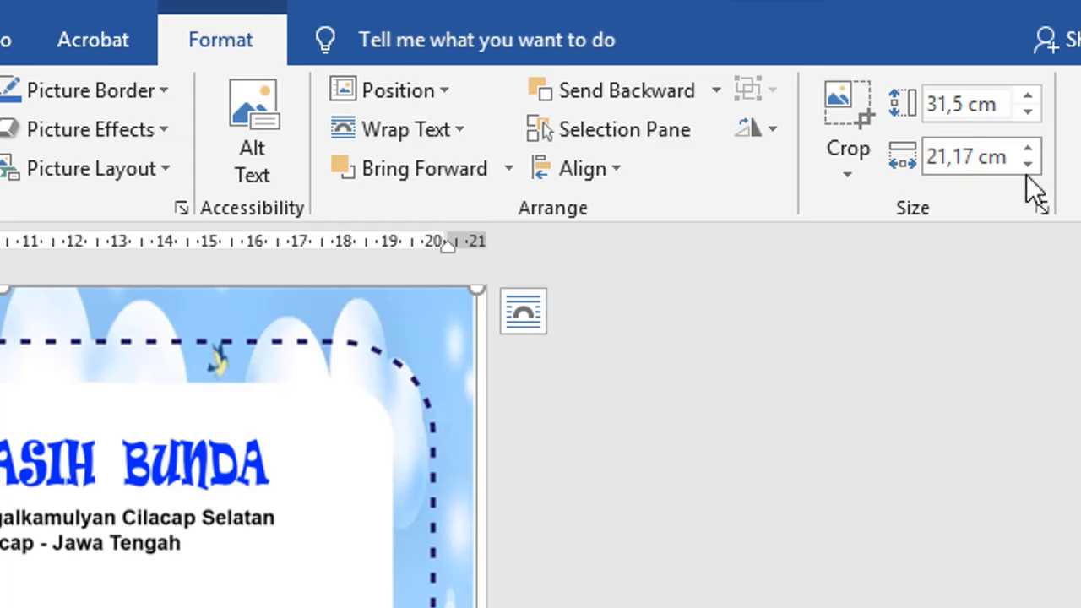
{"action": "type", "text": "5"}
{"action": "key", "text": "Delete"}
{"action": "key", "text": "Delete"}
{"action": "left_click", "coordinate": [978, 108]}
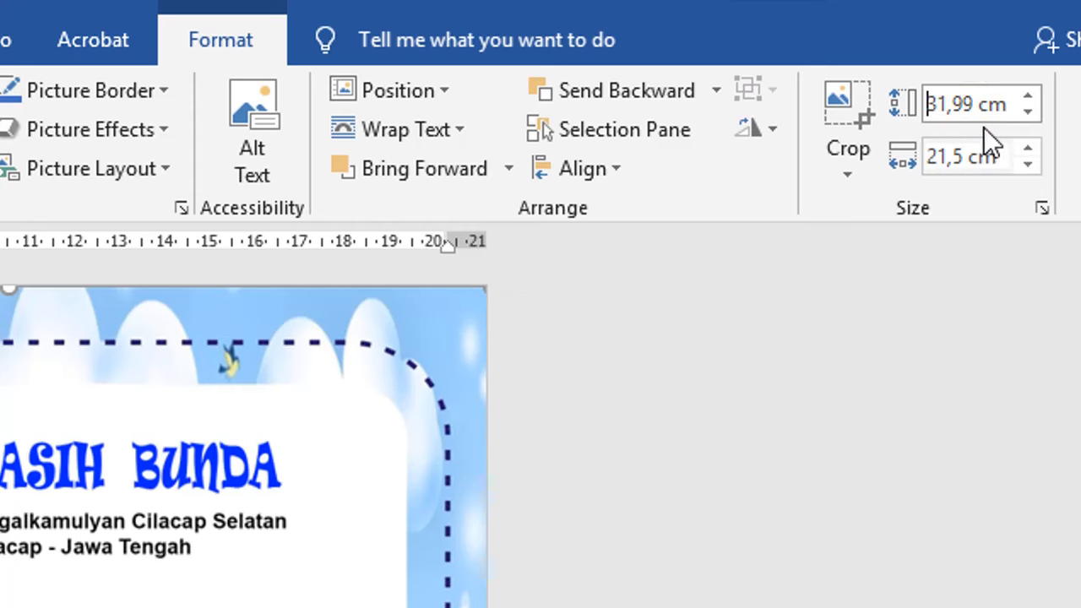
{"action": "left_click", "coordinate": [1042, 209]}
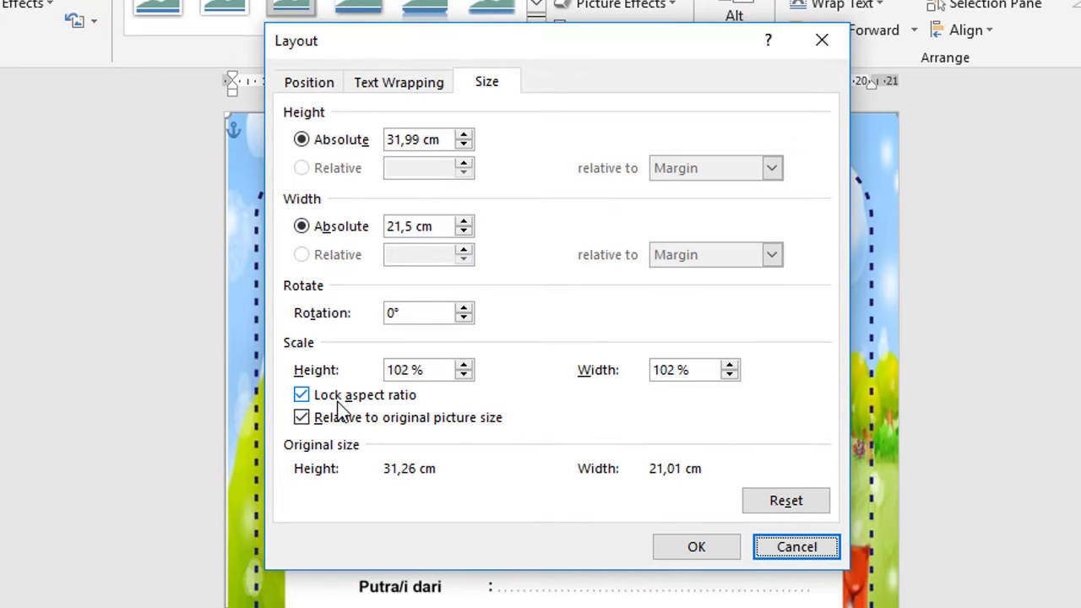
Unlock the aspect ratio and set the absolute height to 31,5 cm.
{"action": "left_click", "coordinate": [329, 402]}
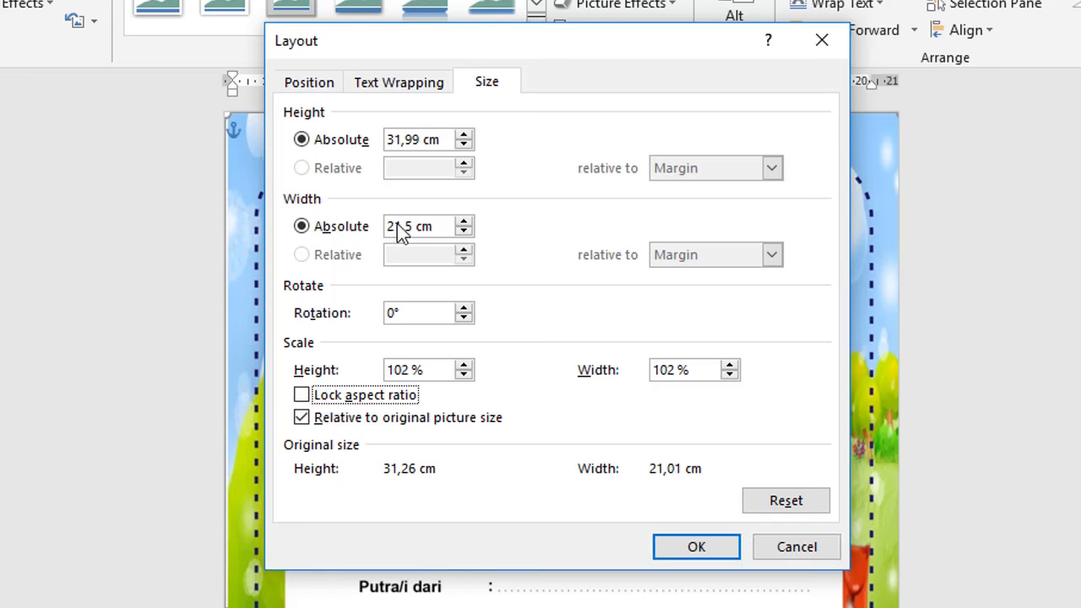
{"action": "left_click", "coordinate": [405, 139]}
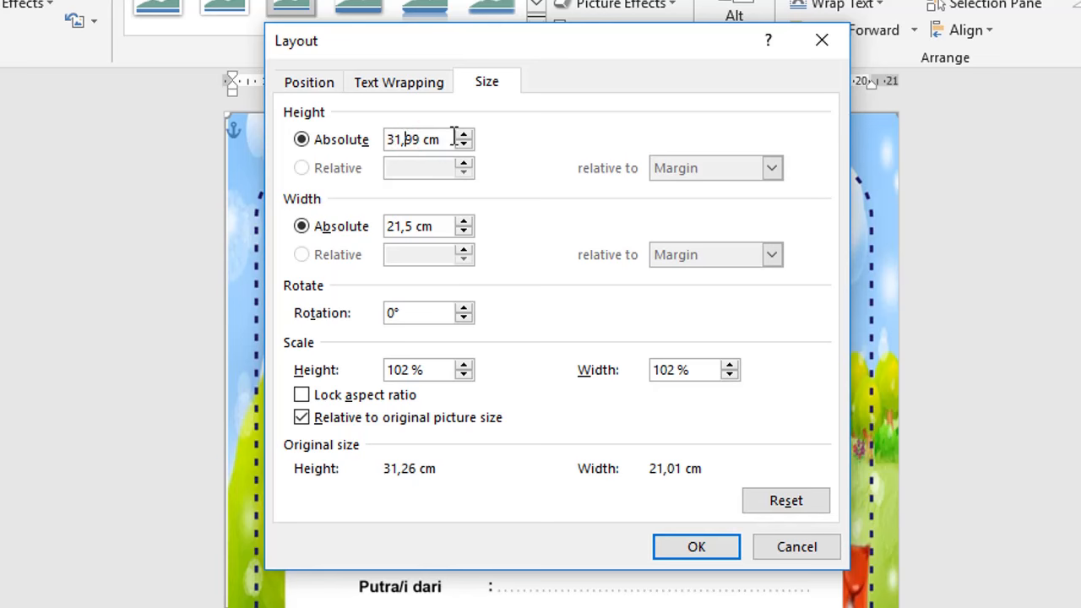
{"action": "type", "text": "5"}
{"action": "key", "text": "Delete"}
{"action": "key", "text": "Delete"}
{"action": "left_click", "coordinate": [695, 549]}
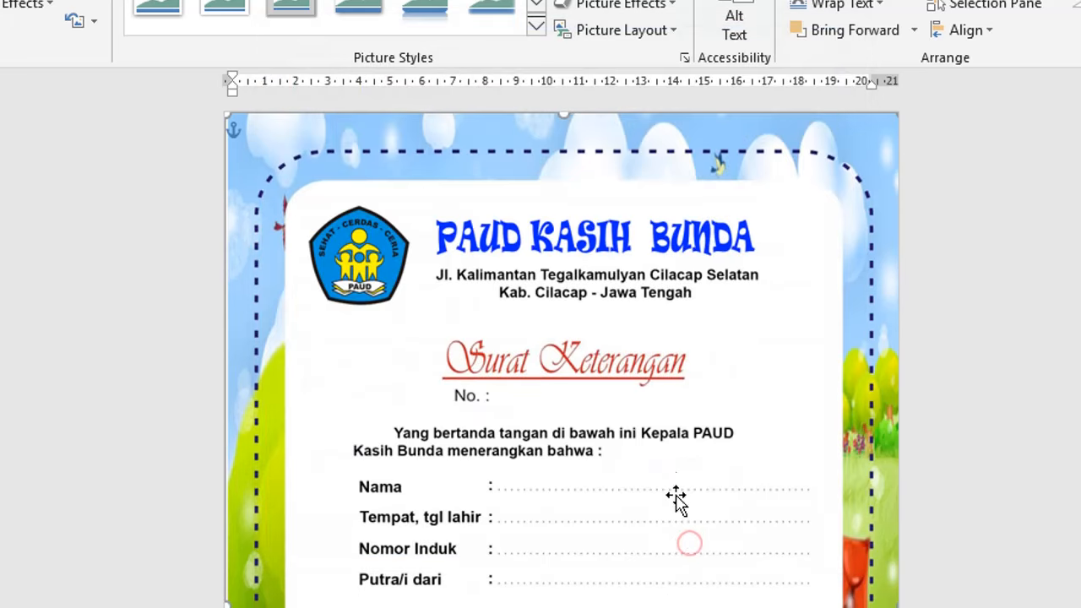
{"action": "scroll", "coordinate": [820, 338], "scroll_direction": "down", "scroll_amount": 3}
{"action": "scroll", "coordinate": [819, 338], "scroll_direction": "down", "scroll_amount": 4}
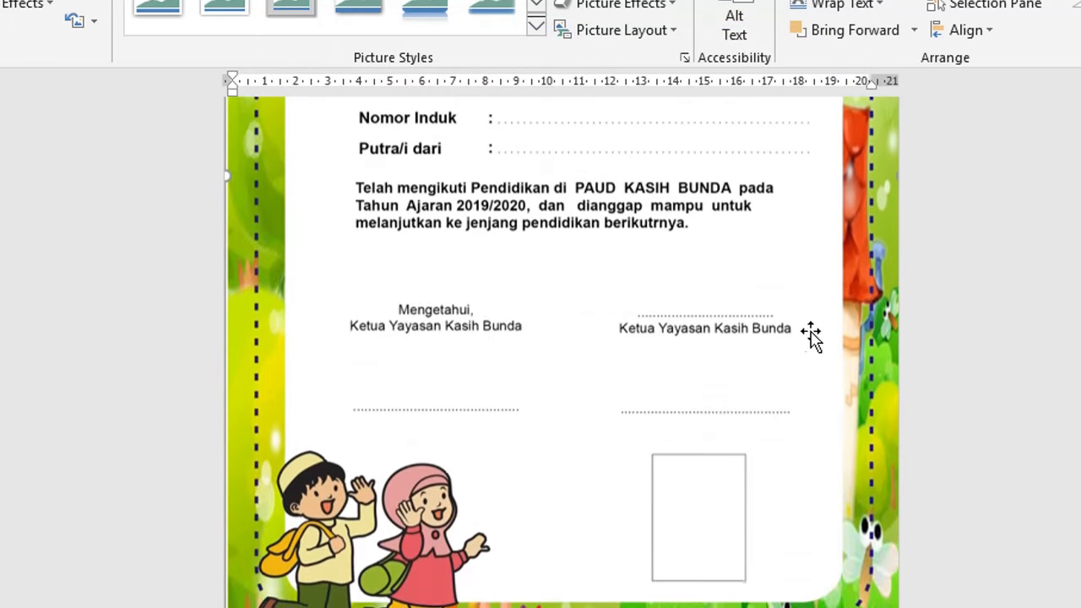
{"action": "scroll", "coordinate": [661, 367], "scroll_direction": "up", "scroll_amount": 4}
{"action": "scroll", "coordinate": [556, 362], "scroll_direction": "up", "scroll_amount": 3}
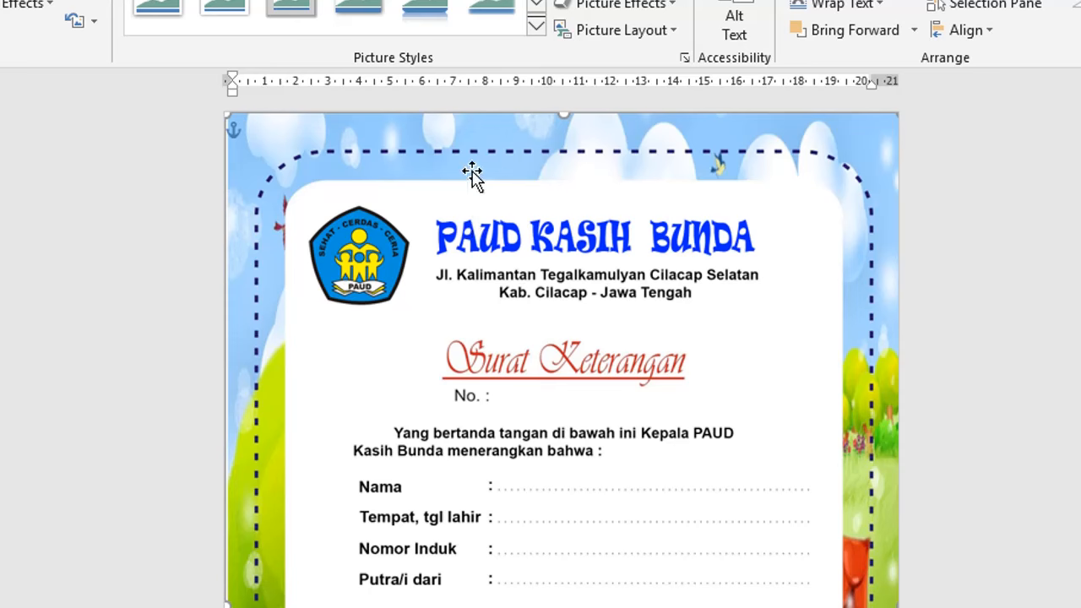
Set the certificate picture's text wrapping to Behind Text.
{"action": "right_click", "coordinate": [574, 309]}
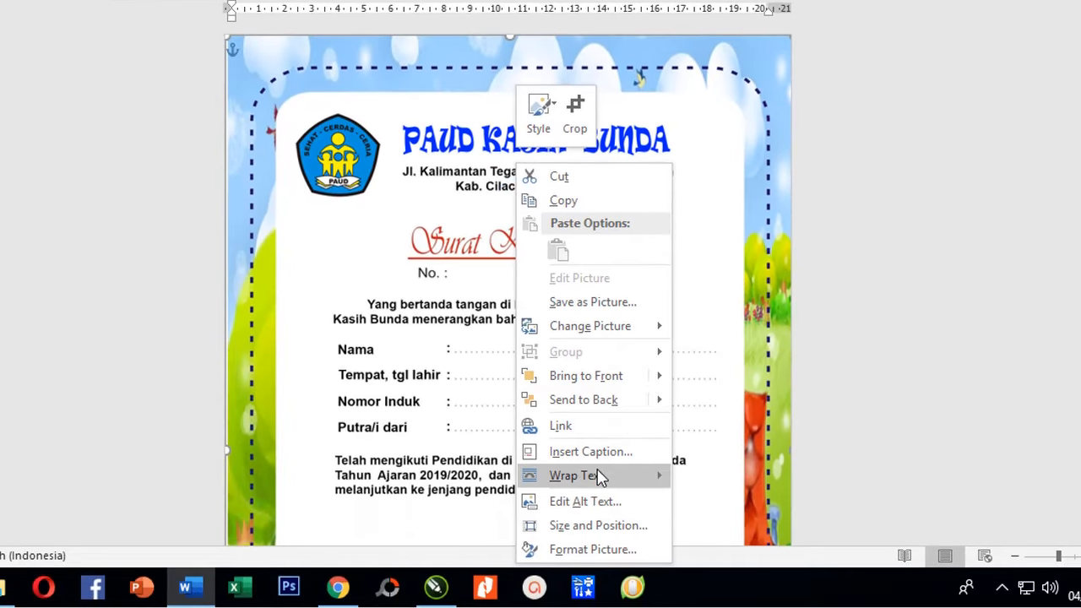
{"action": "mouse_move", "coordinate": [632, 558]}
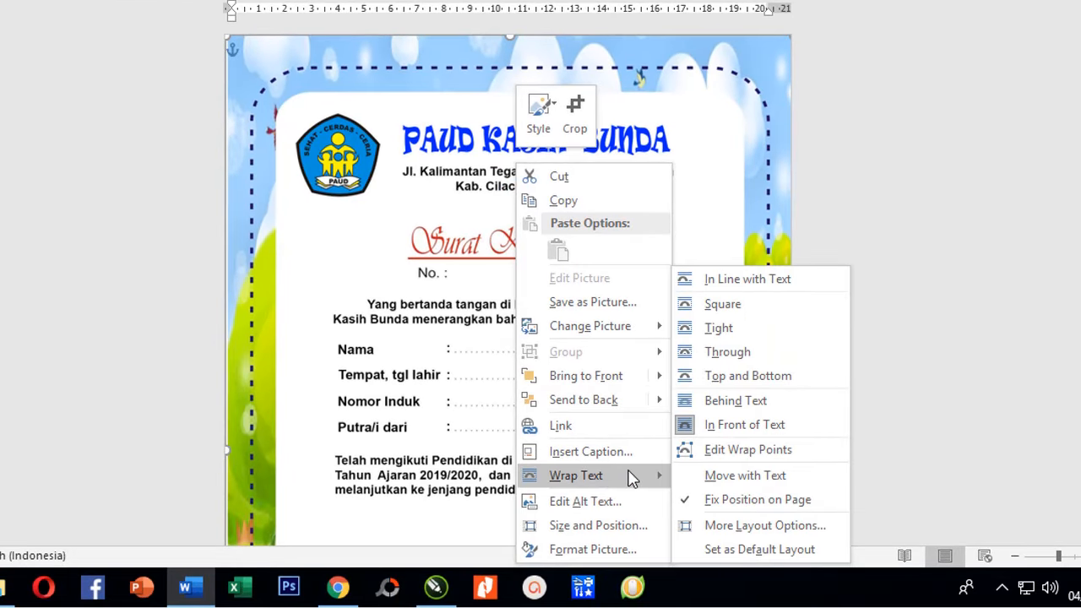
{"action": "left_click", "coordinate": [734, 401]}
Close the wrapping menu, deselect the picture, and move the caret into the text.
{"action": "right_click", "coordinate": [663, 328]}
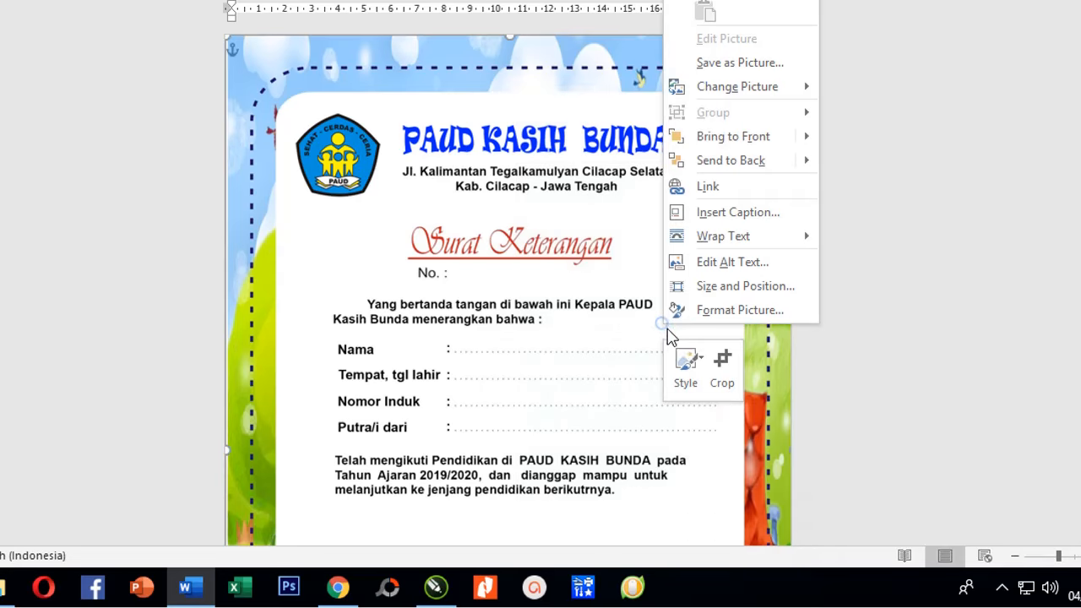
{"action": "mouse_move", "coordinate": [738, 238]}
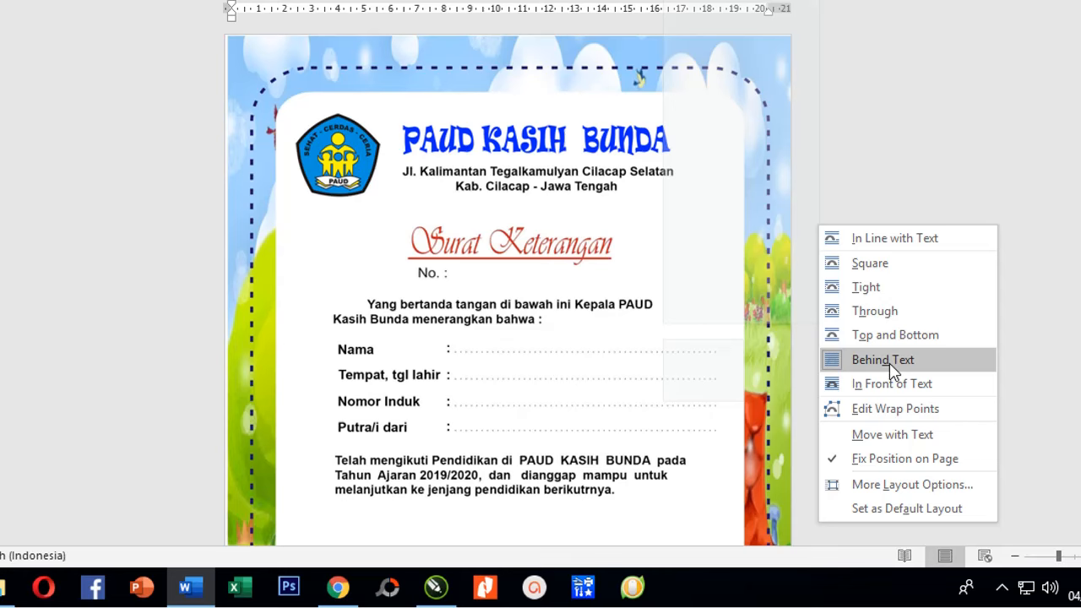
{"action": "left_click", "coordinate": [917, 185]}
{"action": "left_click", "coordinate": [142, 211]}
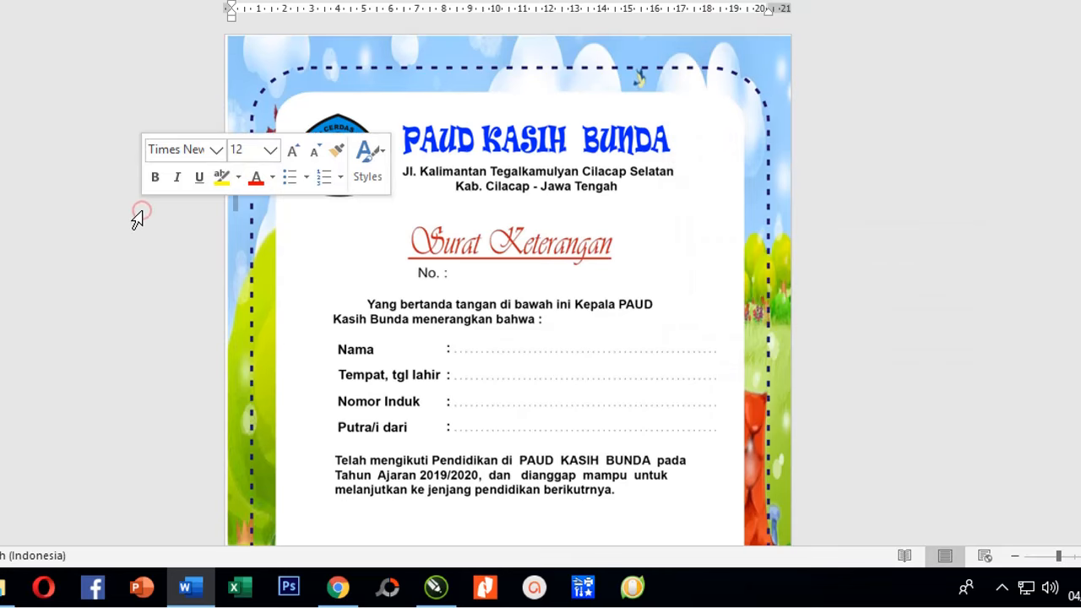
{"action": "key", "text": "Down"}
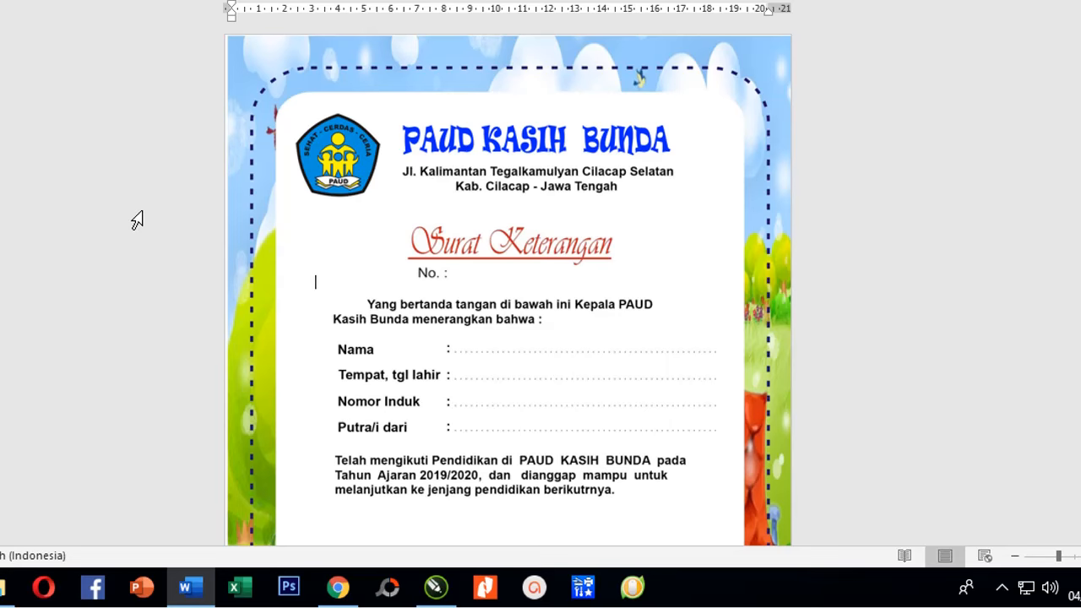
Select the whole document and drag the left indent to the 9 cm mark.
{"action": "key", "text": "Tab"}
{"action": "key", "text": "Tab"}
{"action": "key", "text": "ctrl+a"}
{"action": "scroll", "coordinate": [470, 287], "scroll_direction": "down", "scroll_amount": 1}
{"action": "scroll", "coordinate": [471, 287], "scroll_direction": "up", "scroll_amount": 1}
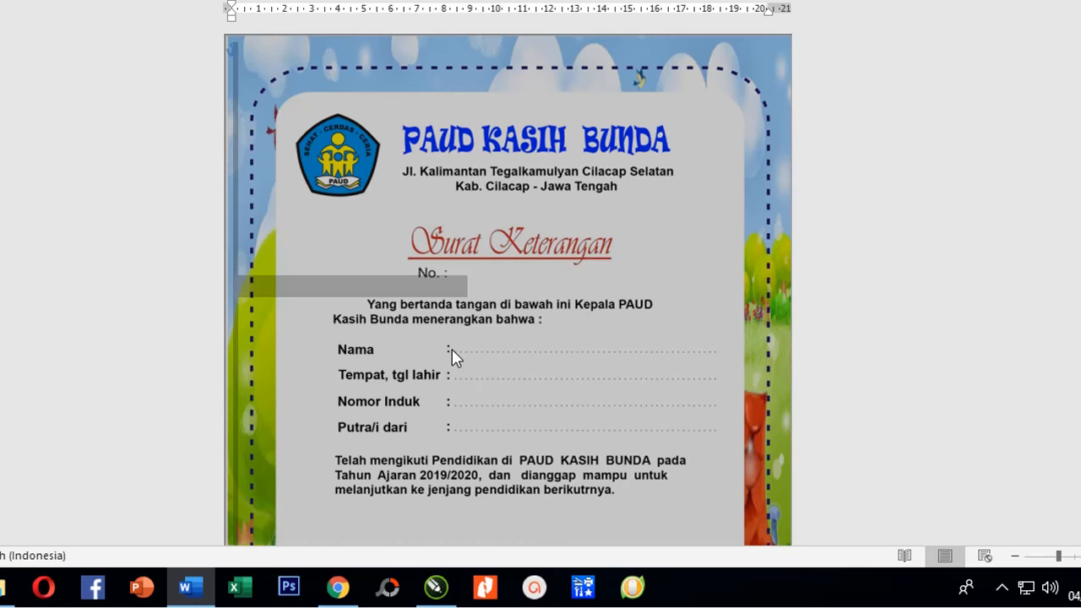
{"action": "scroll", "coordinate": [349, 273], "scroll_direction": "down", "scroll_amount": 3}
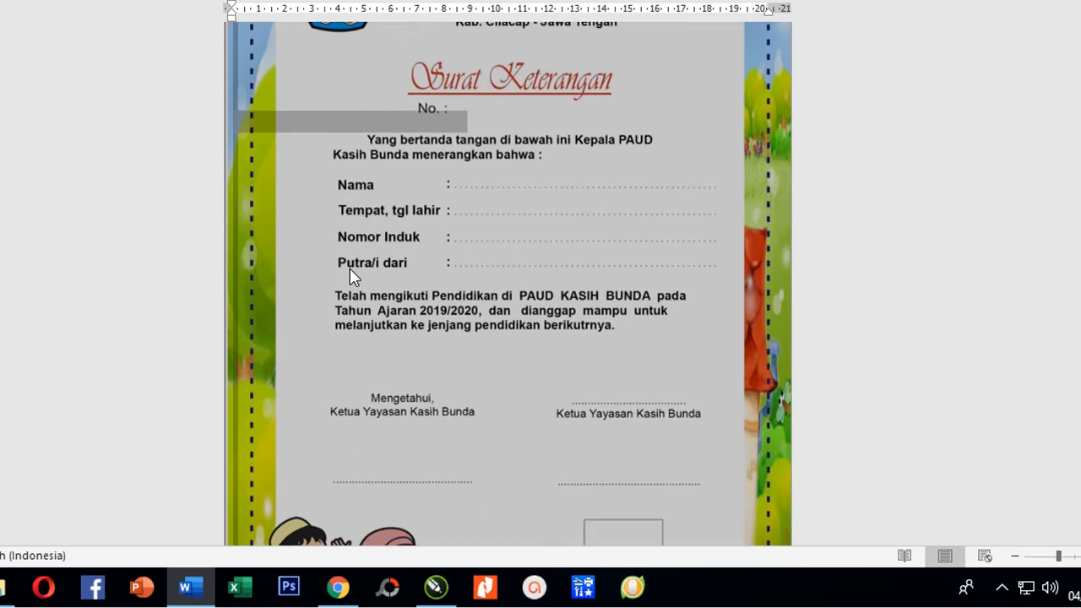
{"action": "scroll", "coordinate": [348, 248], "scroll_direction": "up", "scroll_amount": 3}
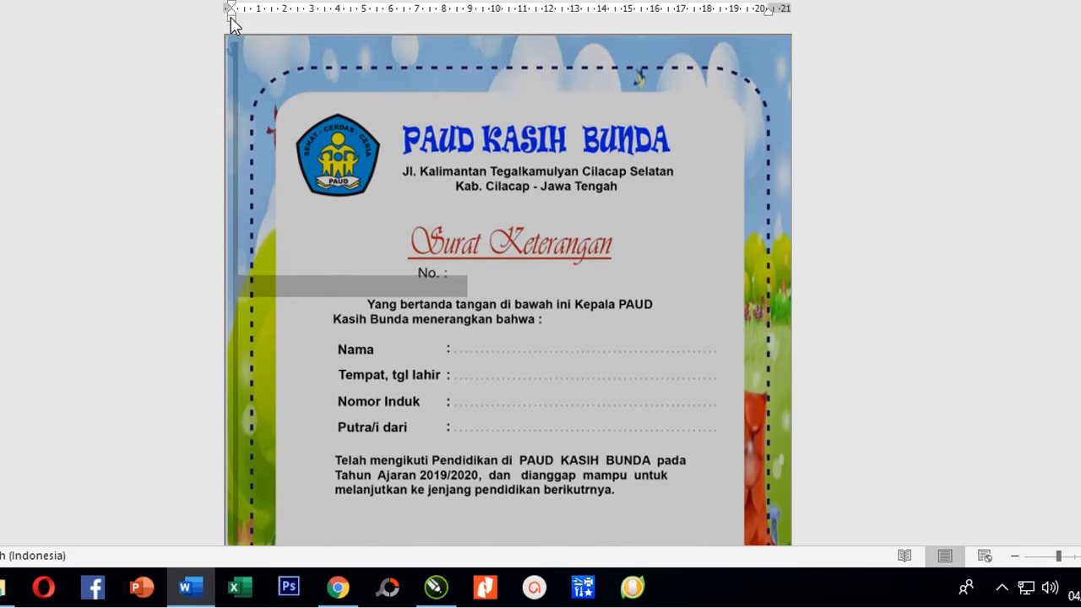
{"action": "left_click_drag", "start_coordinate": [230, 21], "coordinate": [463, 51]}
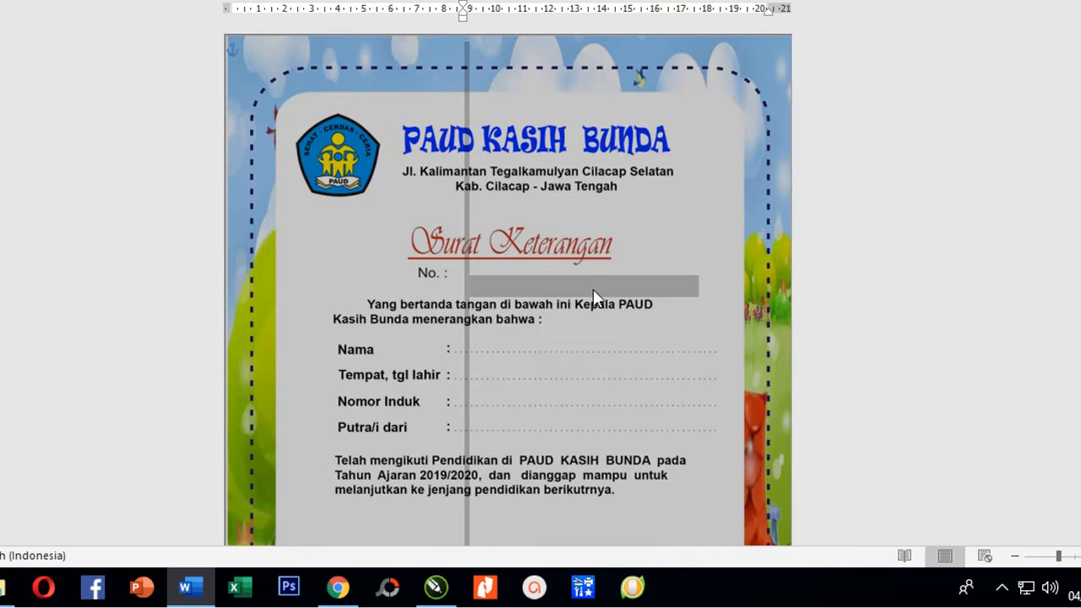
Select the certificate's text lines to adjust their line spacing.
{"action": "left_click", "coordinate": [868, 261]}
{"action": "left_click_drag", "start_coordinate": [148, 48], "coordinate": [1077, 142]}
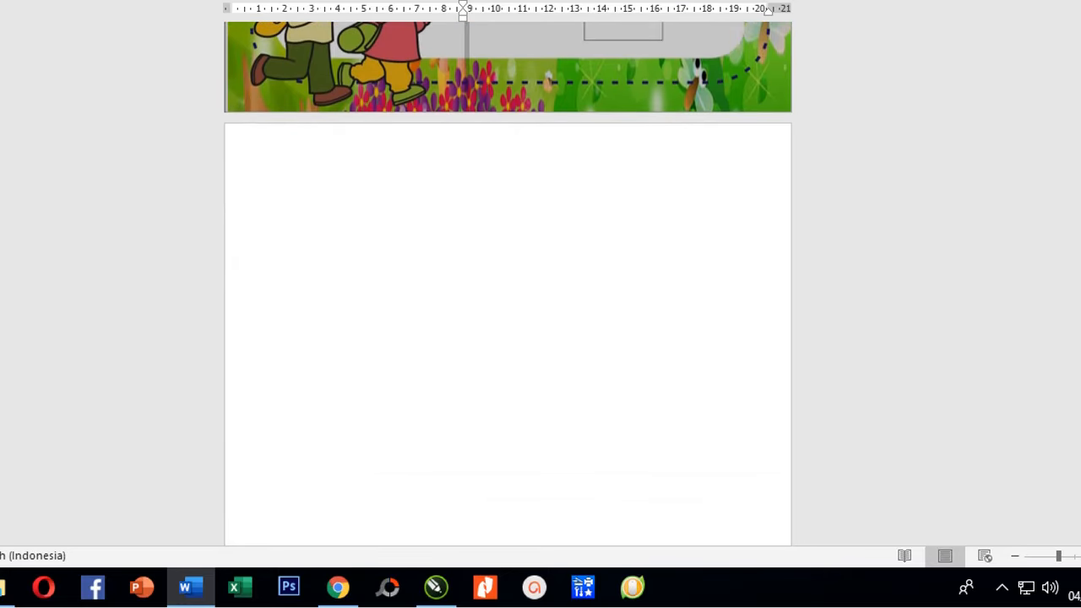
{"action": "scroll", "coordinate": [808, 215], "scroll_direction": "up", "scroll_amount": 6}
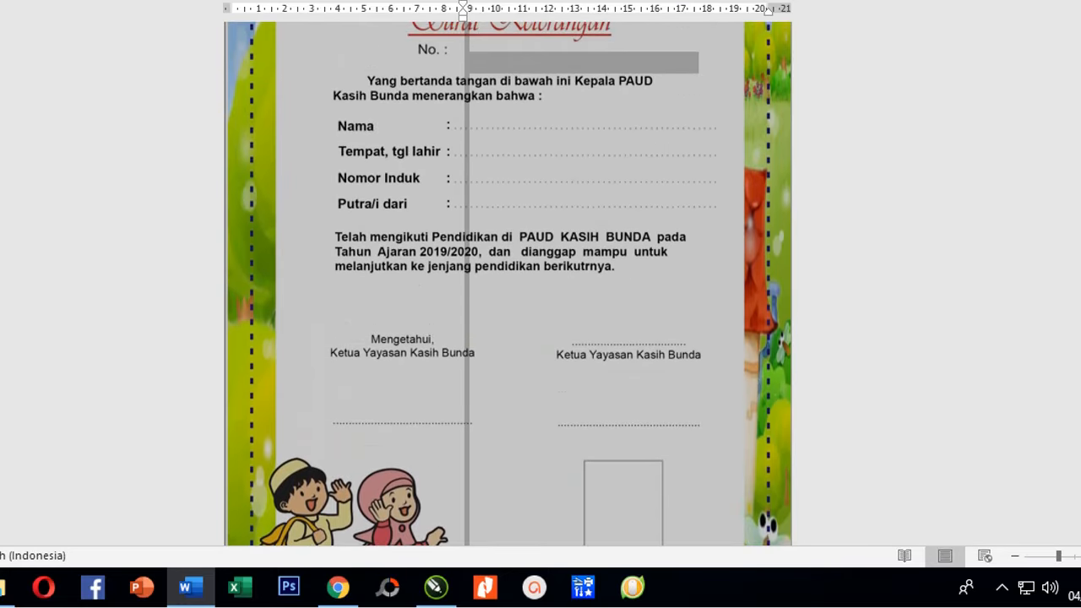
{"action": "left_click", "coordinate": [385, 0]}
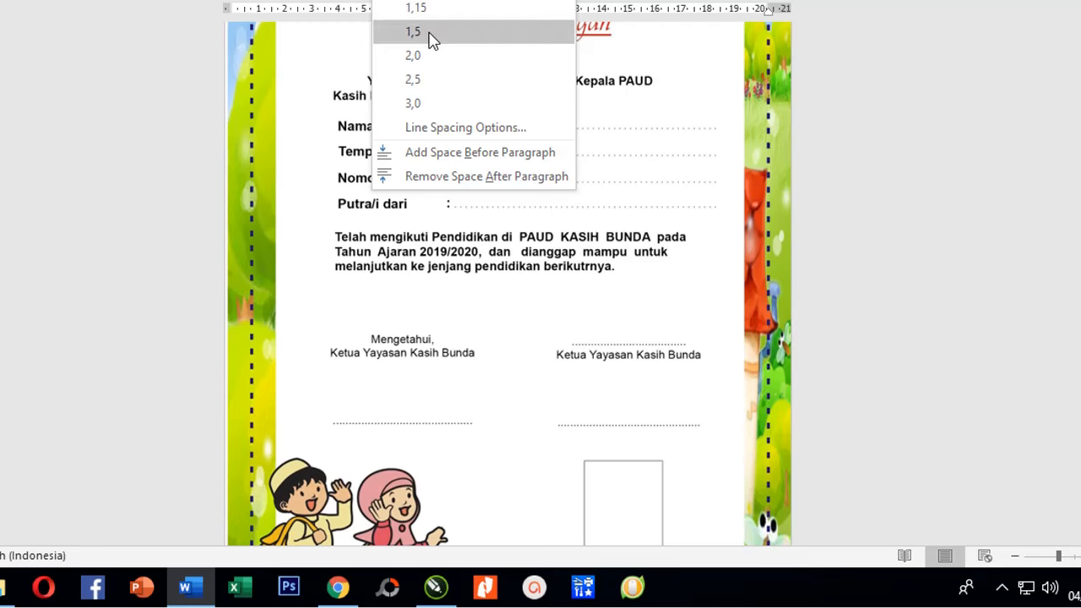
Apply 1,5 line spacing and type 01/PAUD / KB/04/2020 under No. :.
{"action": "left_click", "coordinate": [431, 34]}
{"action": "scroll", "coordinate": [810, 156], "scroll_direction": "up", "scroll_amount": 3}
{"action": "left_click", "coordinate": [974, 139]}
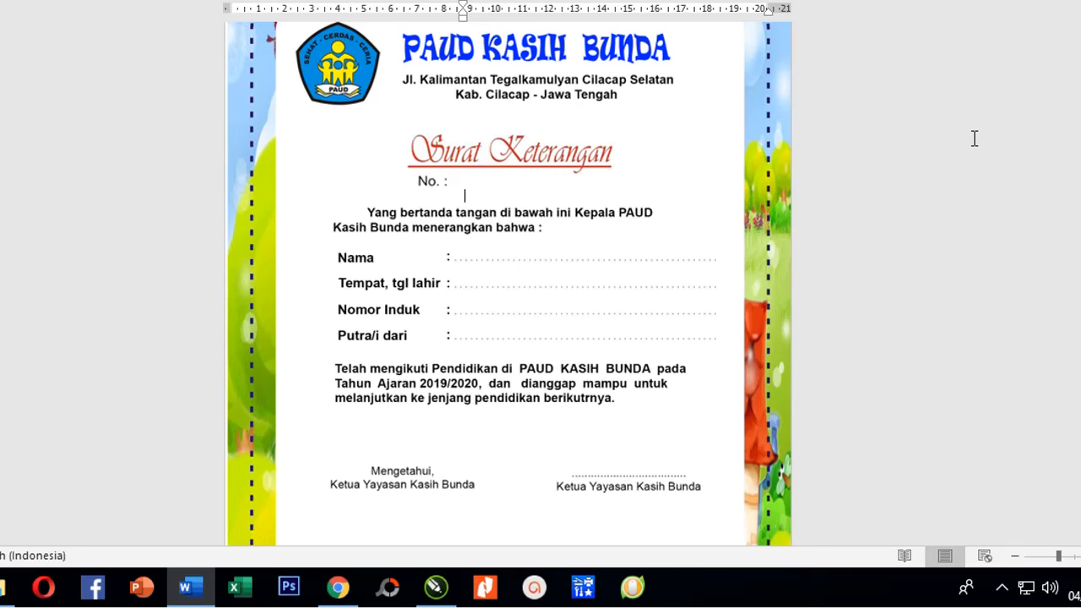
{"action": "type", "text": "01"}
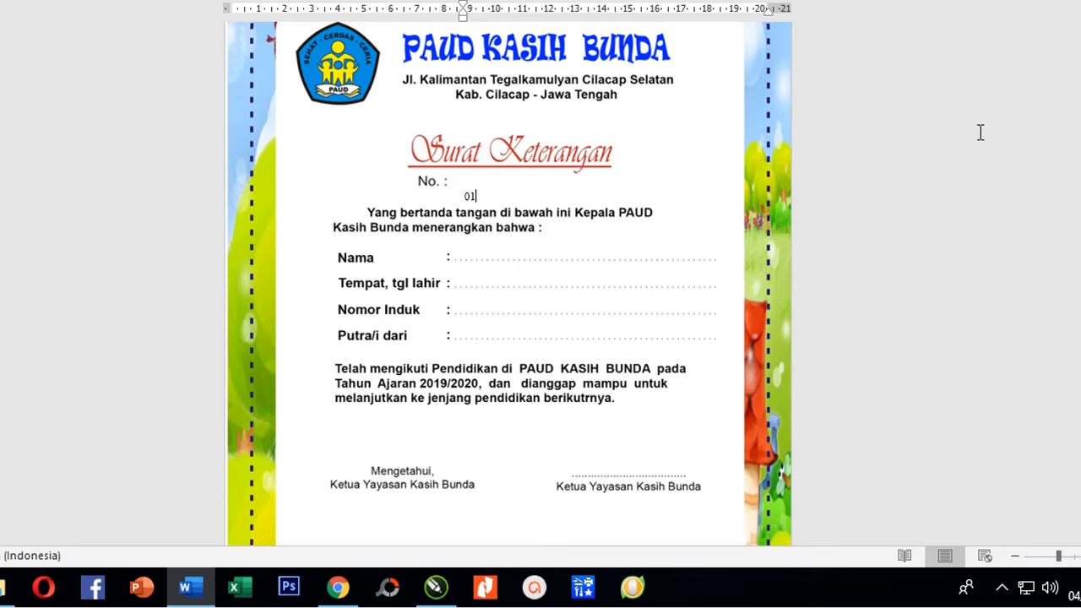
{"action": "type", "text": "/paud"}
{"action": "type", "text": "AUD / KB/04/2020"}
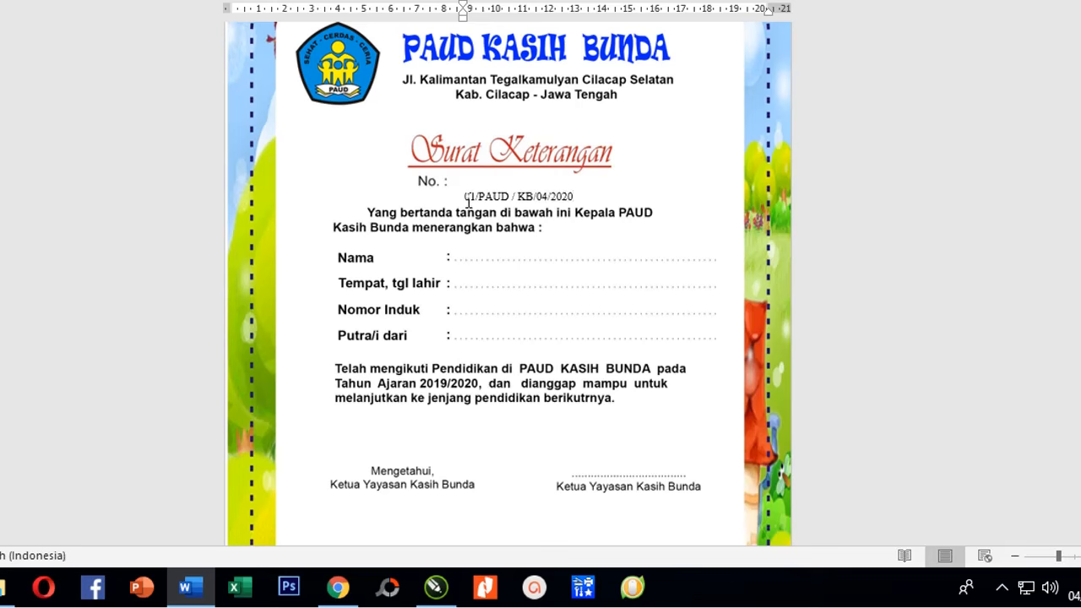
Bold the certificate number and delete the blank line so it moves up beside No. :.
{"action": "left_click_drag", "start_coordinate": [467, 196], "coordinate": [571, 191]}
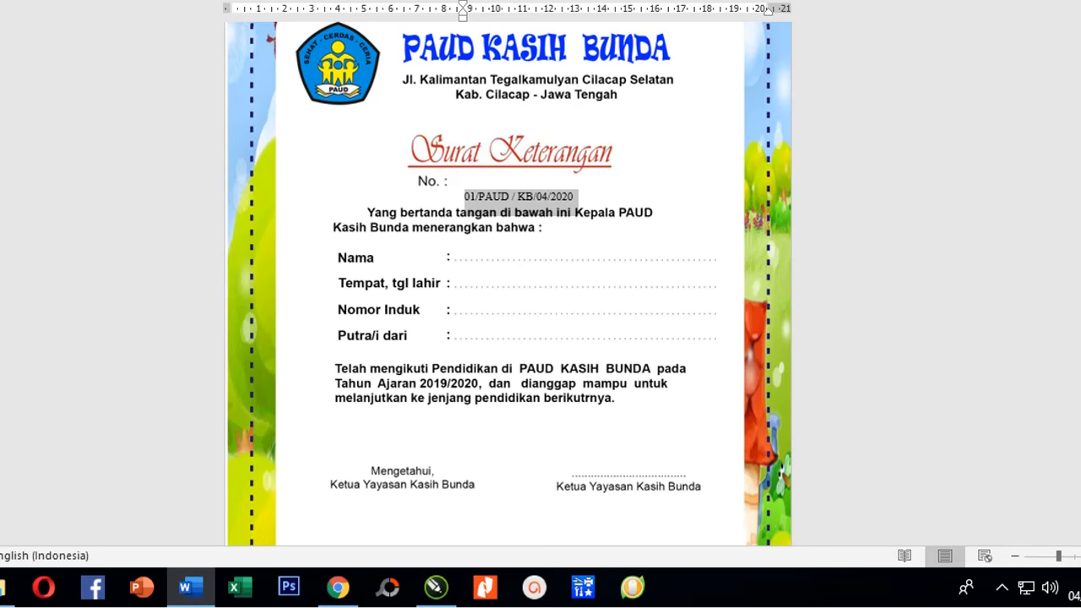
{"action": "key", "text": "ctrl+b"}
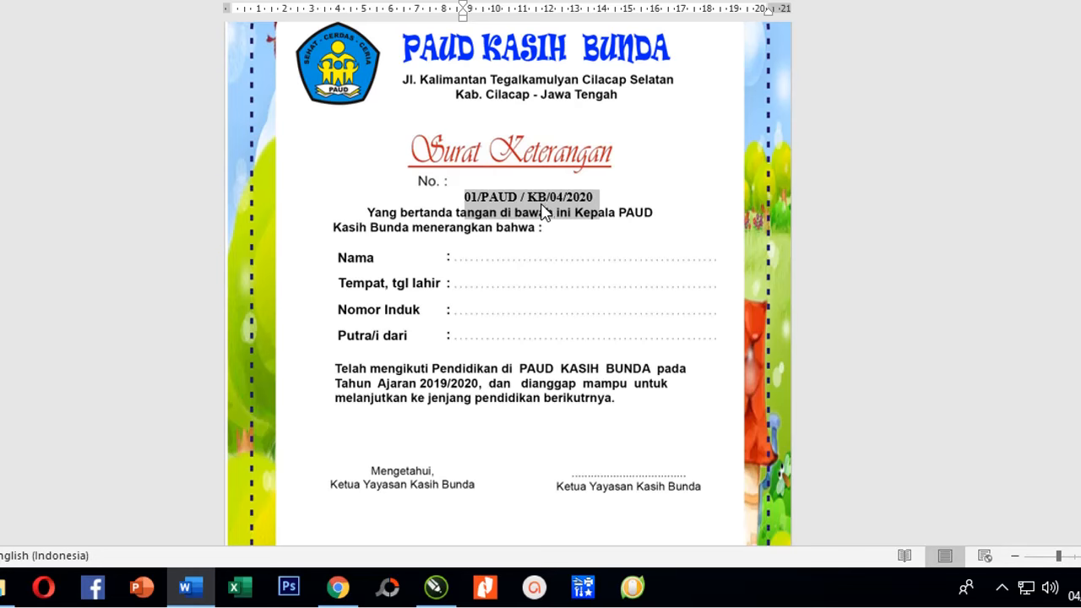
{"action": "left_click", "coordinate": [112, 120]}
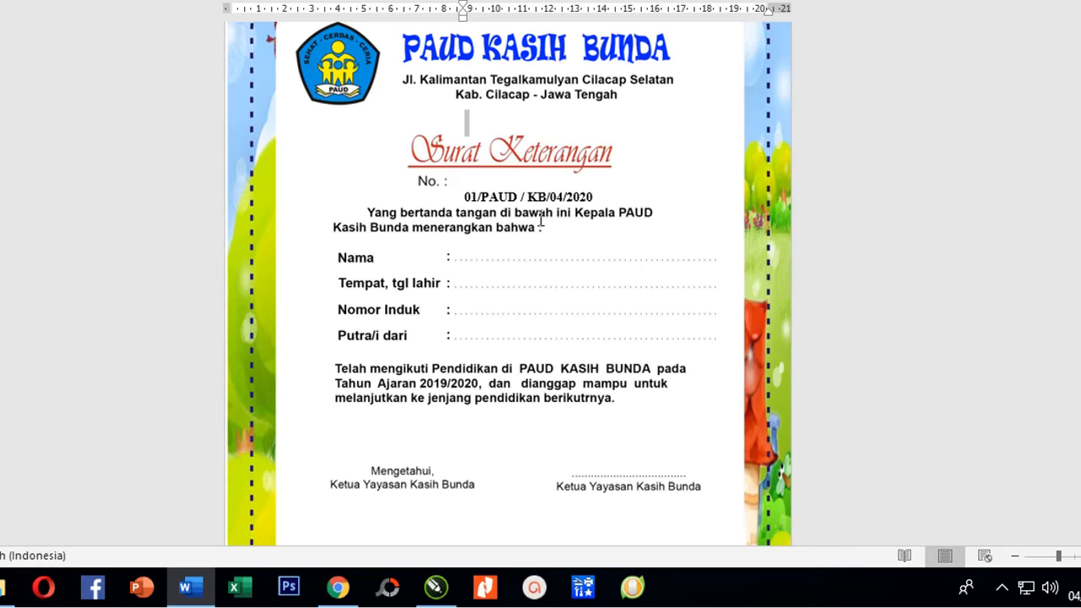
{"action": "scroll", "coordinate": [541, 220], "scroll_direction": "up", "scroll_amount": 1}
{"action": "scroll", "coordinate": [541, 217], "scroll_direction": "up", "scroll_amount": 1}
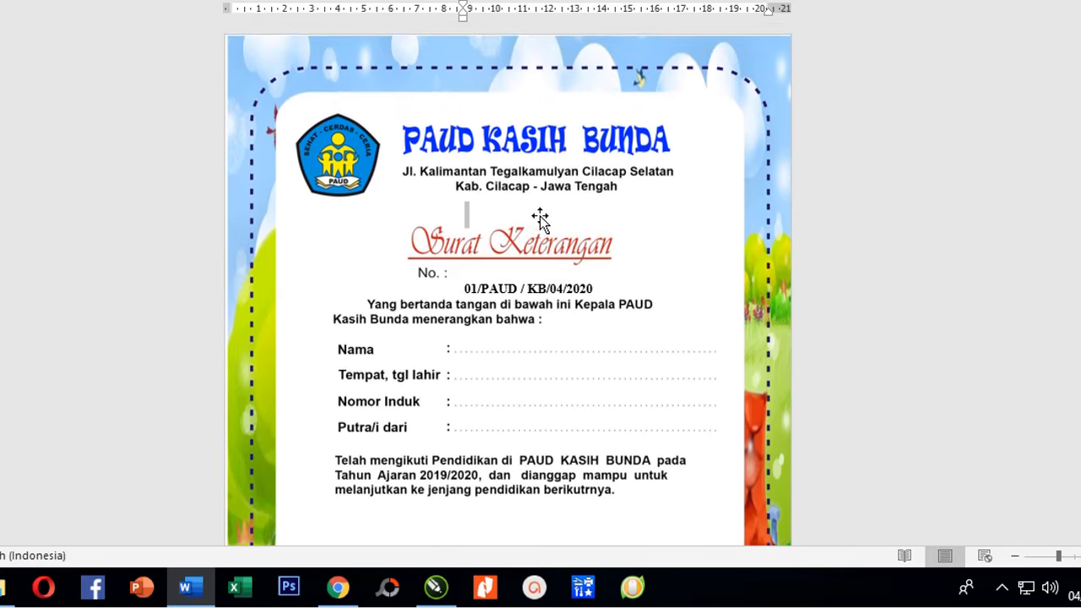
{"action": "scroll", "coordinate": [540, 216], "scroll_direction": "down", "scroll_amount": 2}
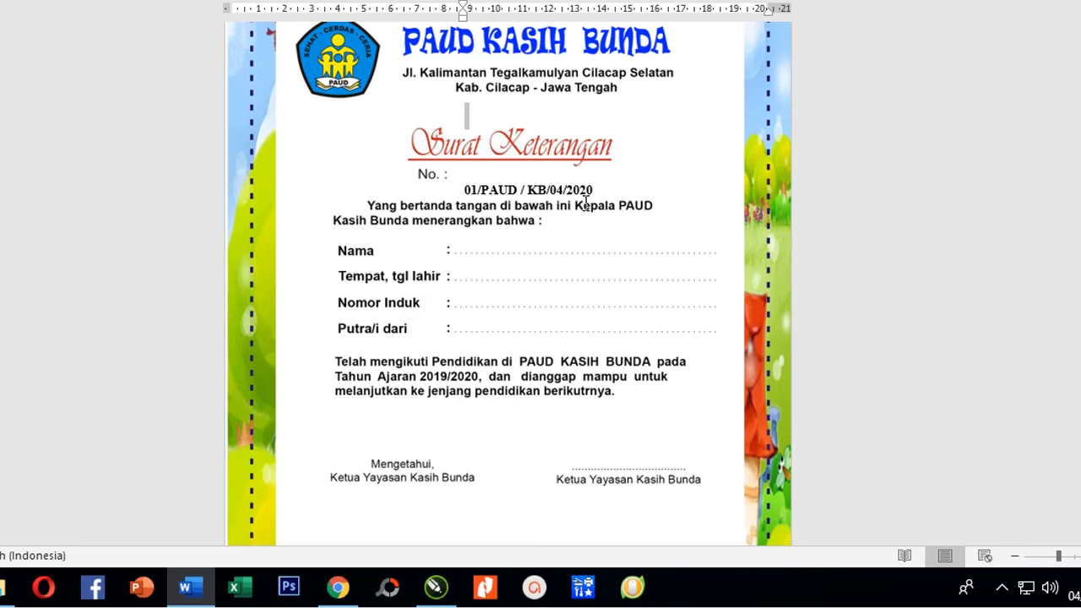
{"action": "key", "text": "Delete"}
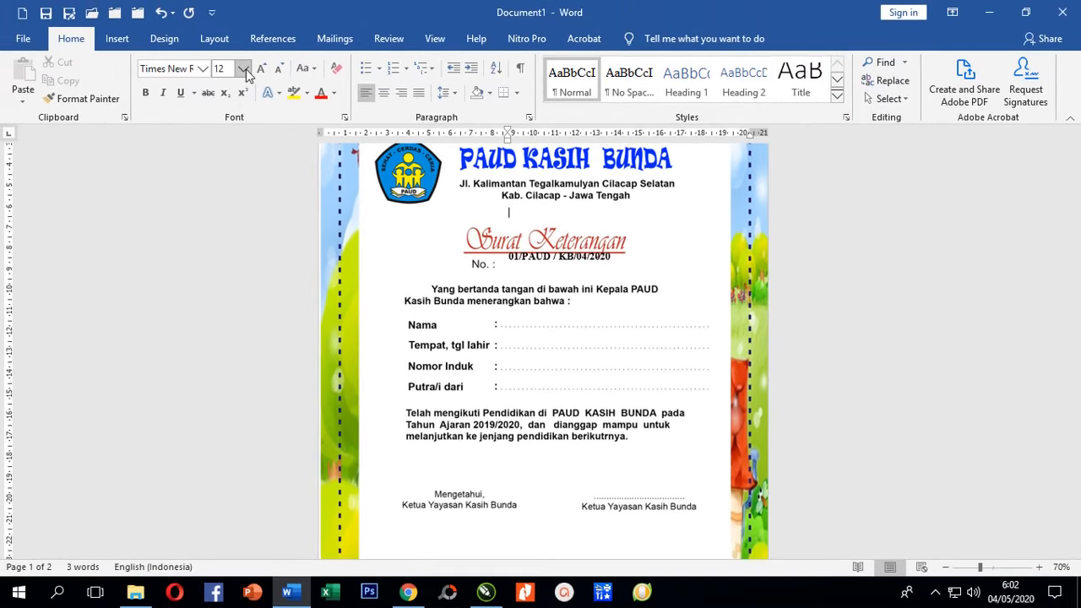
Set the certificate number's font size to 18 pt so it aligns with No. :.
{"action": "left_click", "coordinate": [242, 69]}
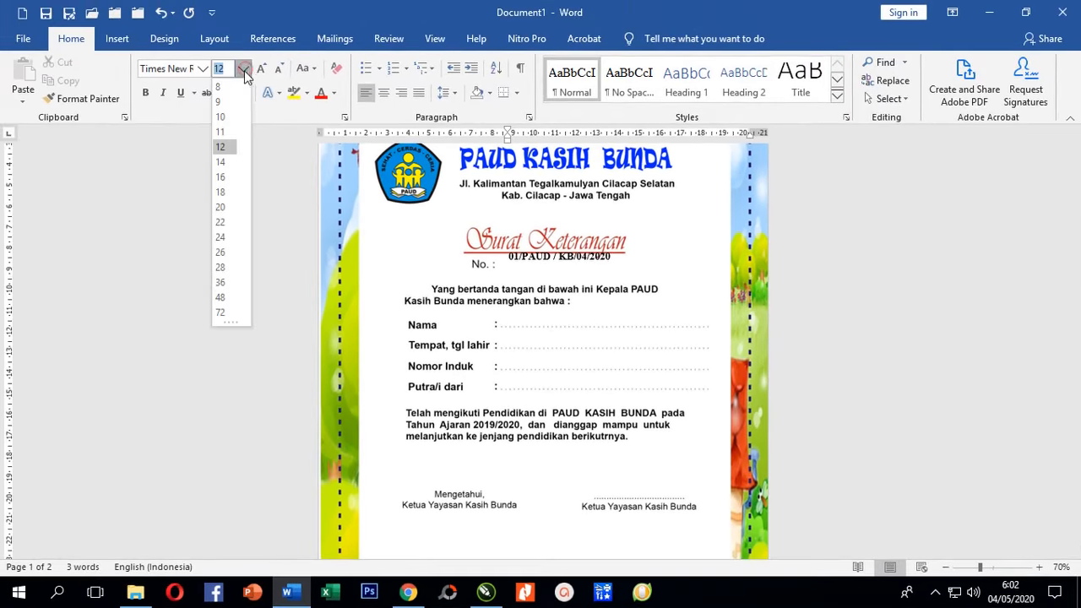
{"action": "left_click", "coordinate": [228, 193]}
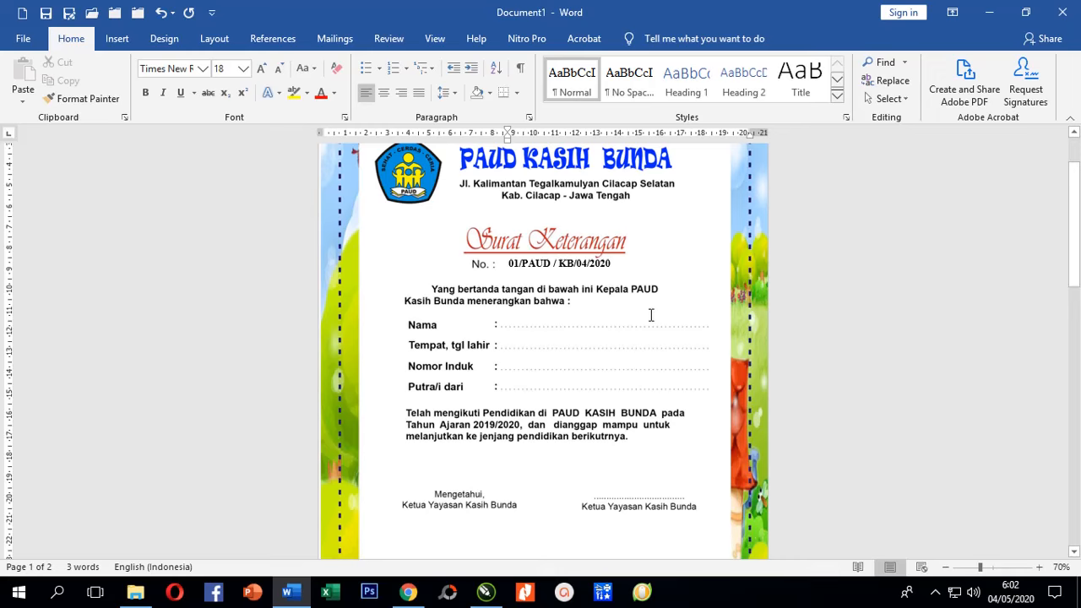
{"action": "scroll", "coordinate": [651, 315], "scroll_direction": "up", "scroll_amount": 4, "text": "ctrl"}
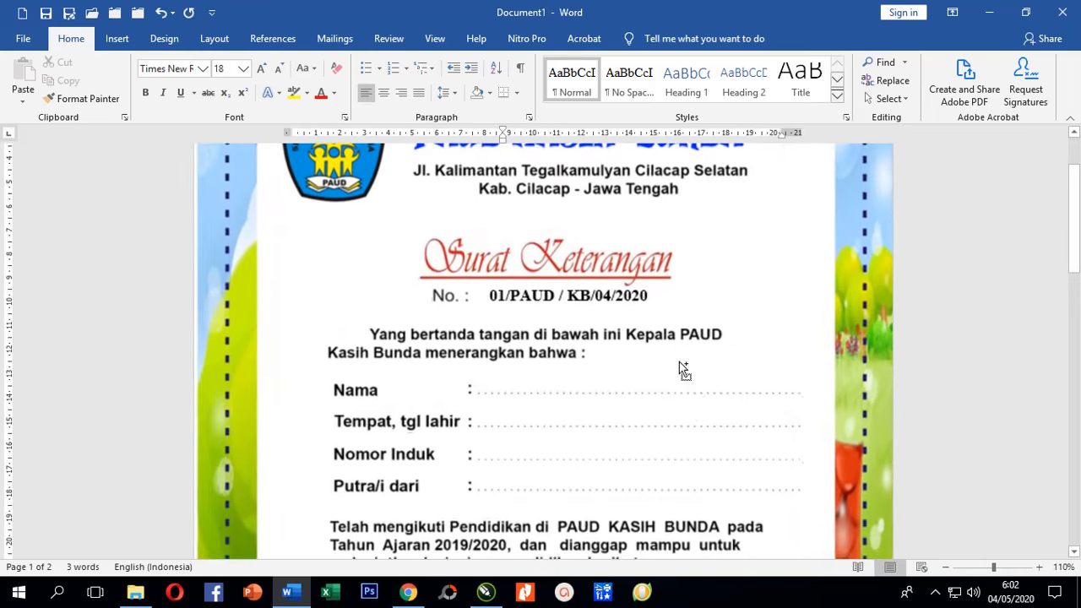
{"action": "scroll", "coordinate": [661, 364], "scroll_direction": "up", "scroll_amount": 2, "text": "ctrl"}
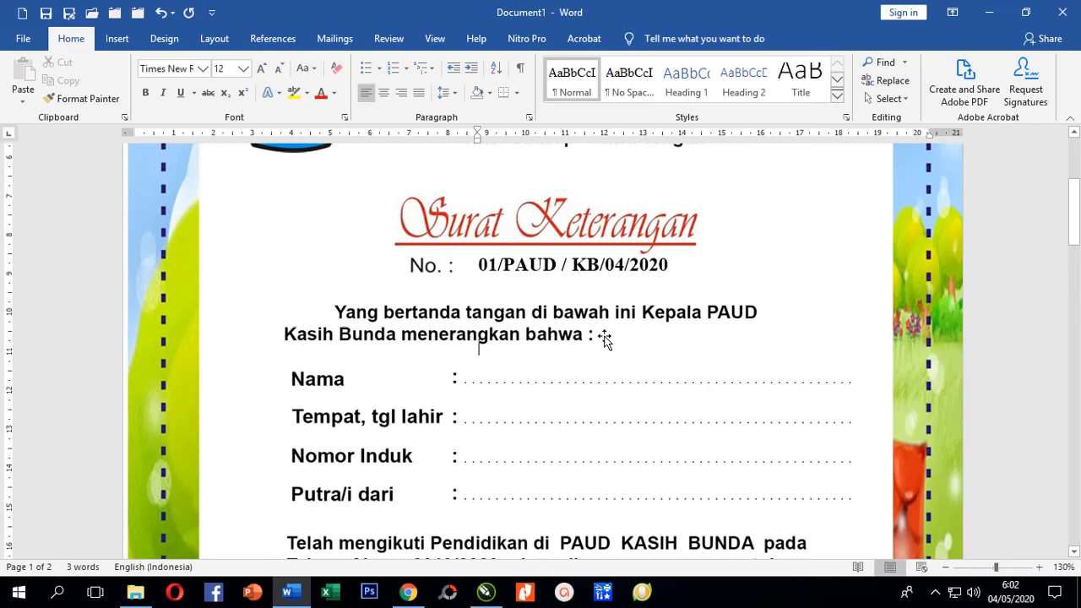
Type the student's name on the Nama line and format it Adobe Gothic Std B, 14 pt.
{"action": "left_click", "coordinate": [561, 381]}
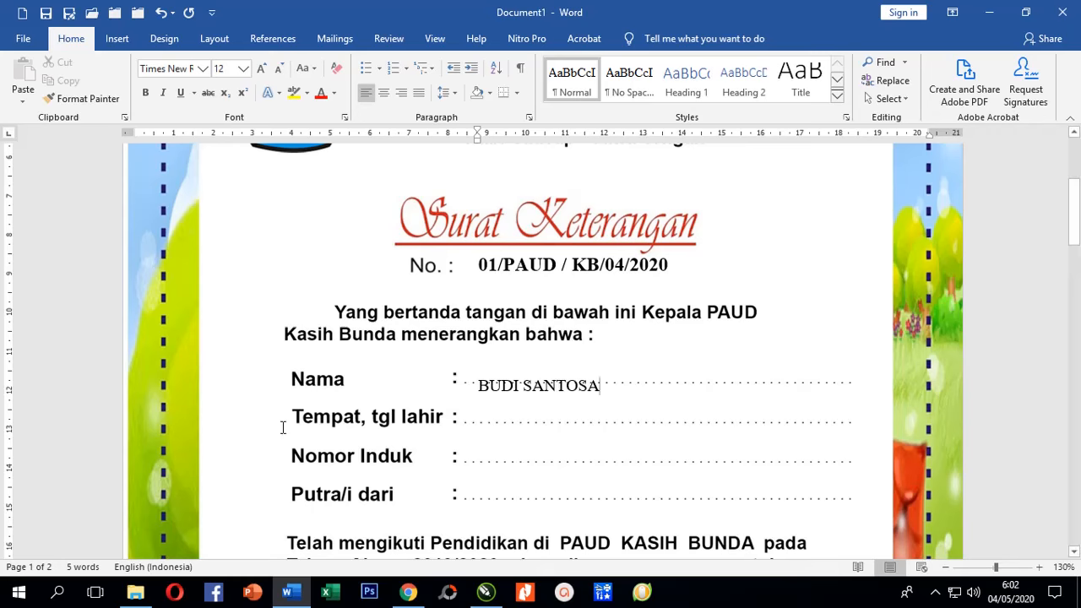
{"action": "left_click", "coordinate": [88, 389]}
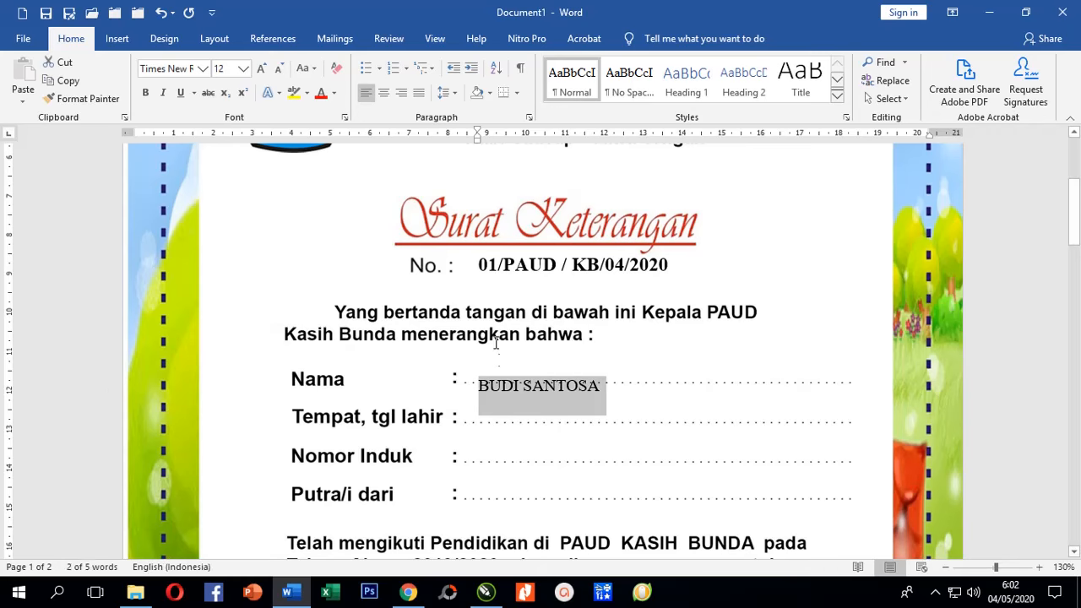
{"action": "left_click", "coordinate": [203, 68]}
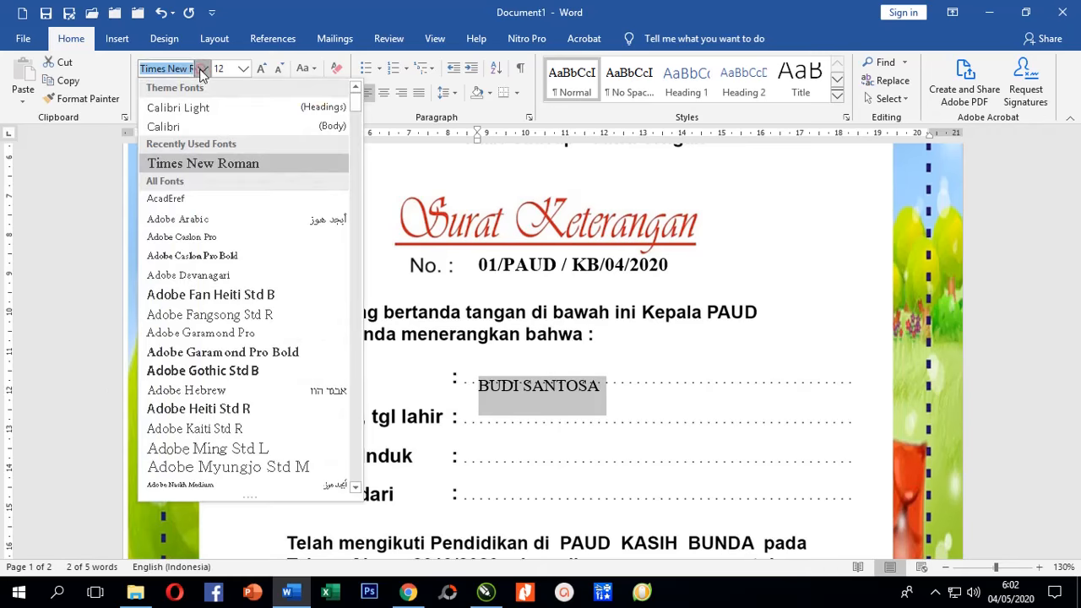
{"action": "left_click", "coordinate": [253, 382]}
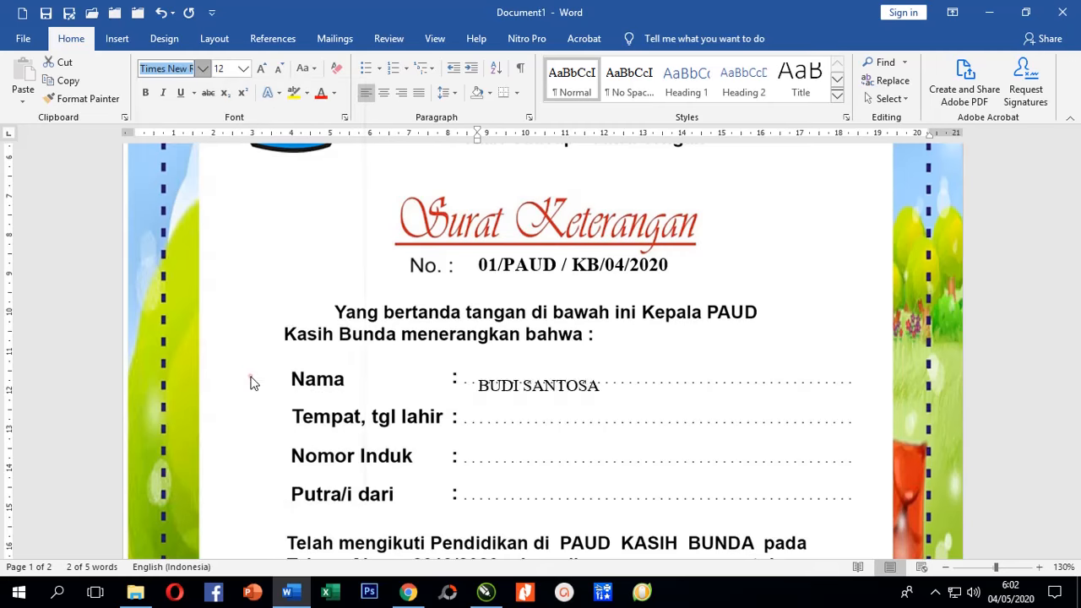
{"action": "left_click", "coordinate": [245, 68]}
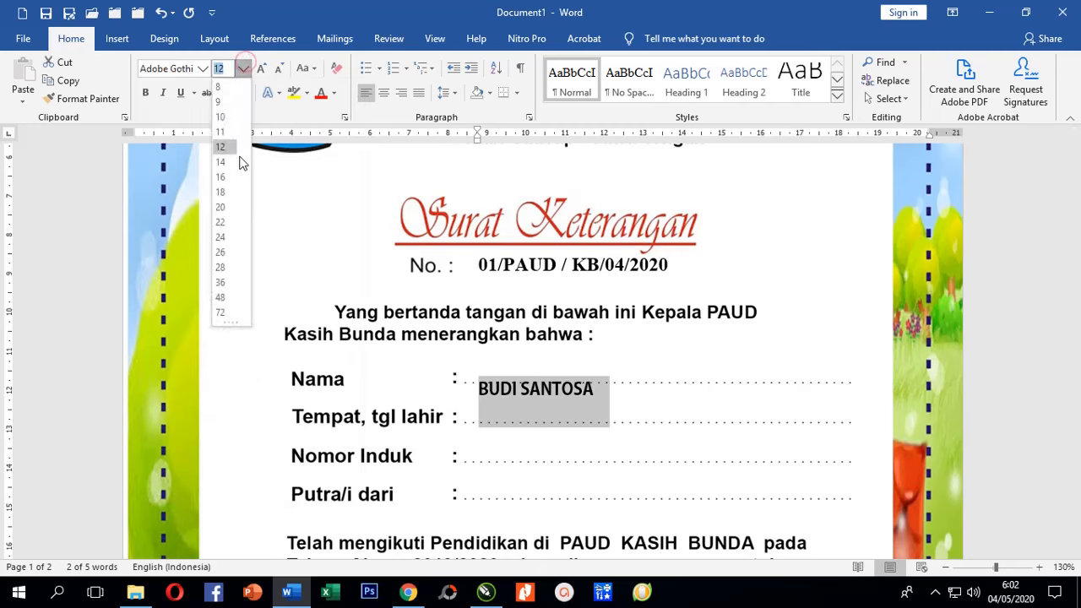
{"action": "left_click", "coordinate": [229, 162]}
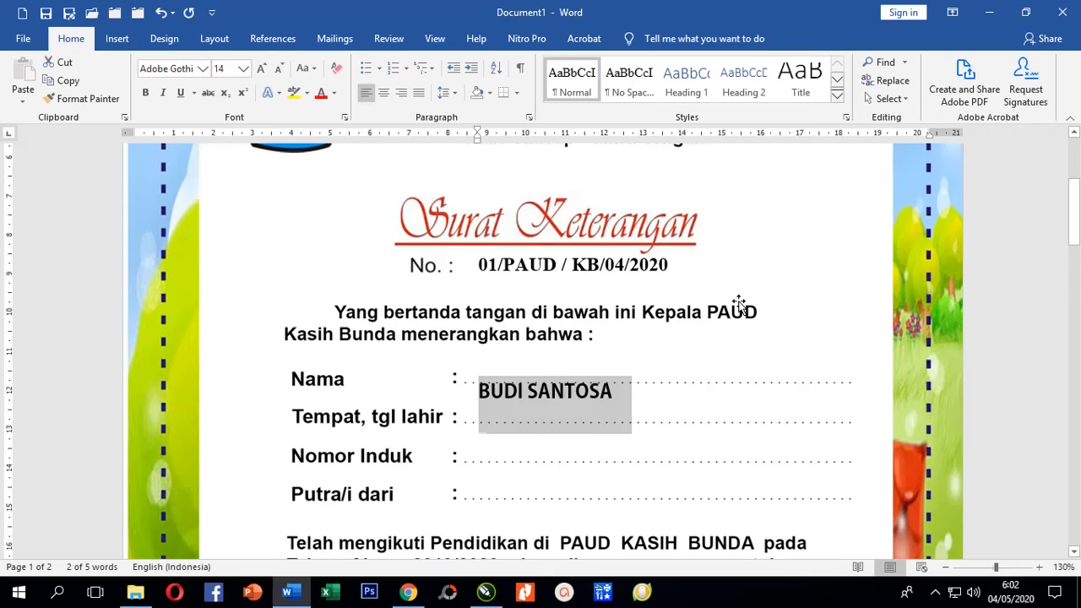
{"action": "key", "text": "Up"}
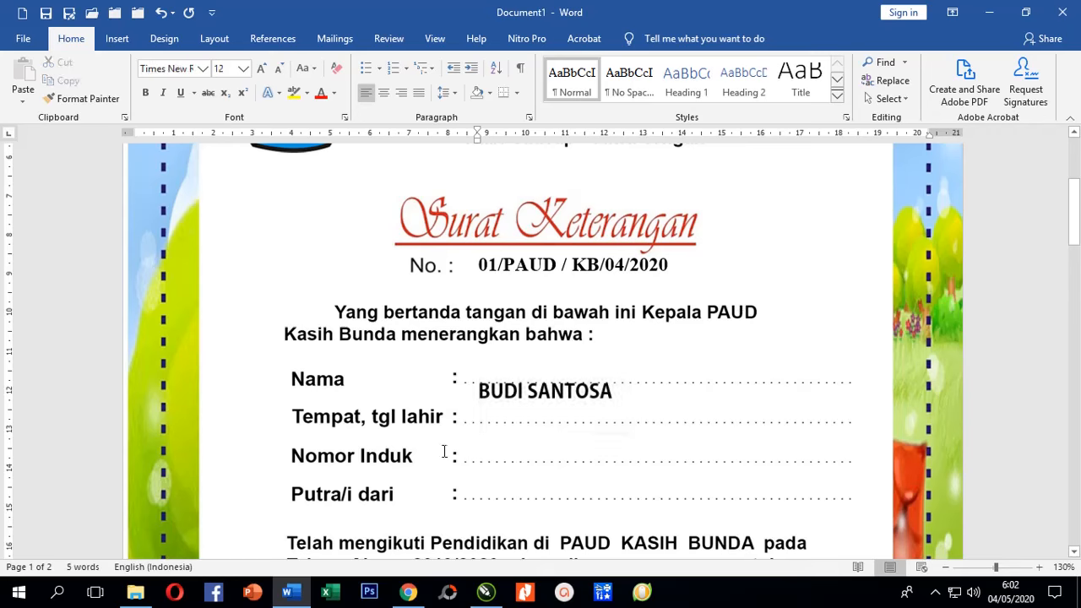
{"action": "left_click", "coordinate": [80, 331]}
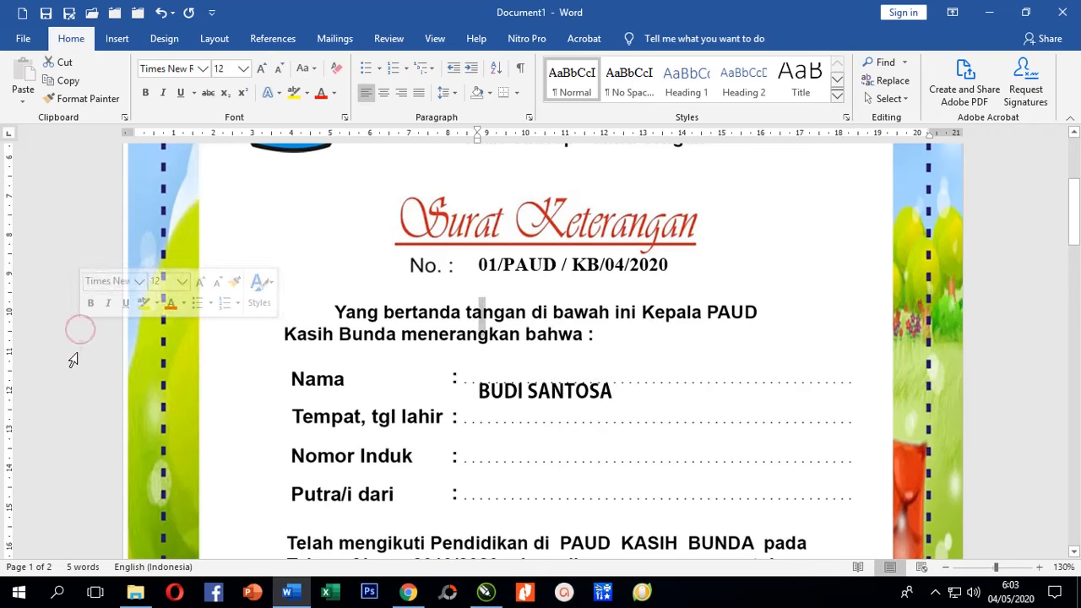
Apply single (1.0) line spacing to the blank line above the student's name.
{"action": "left_click", "coordinate": [76, 353]}
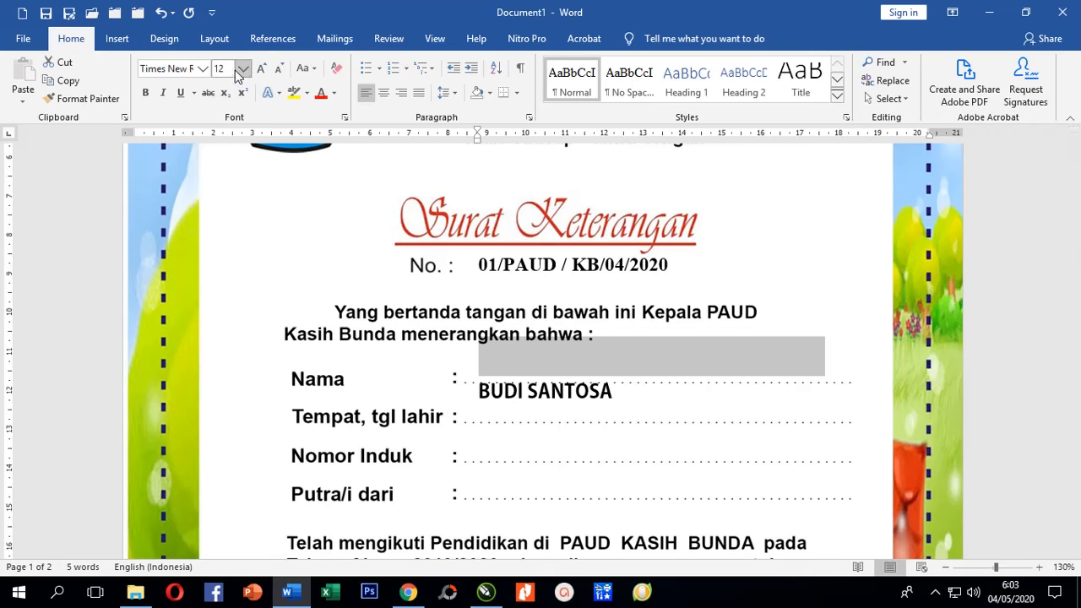
{"action": "left_click", "coordinate": [454, 93]}
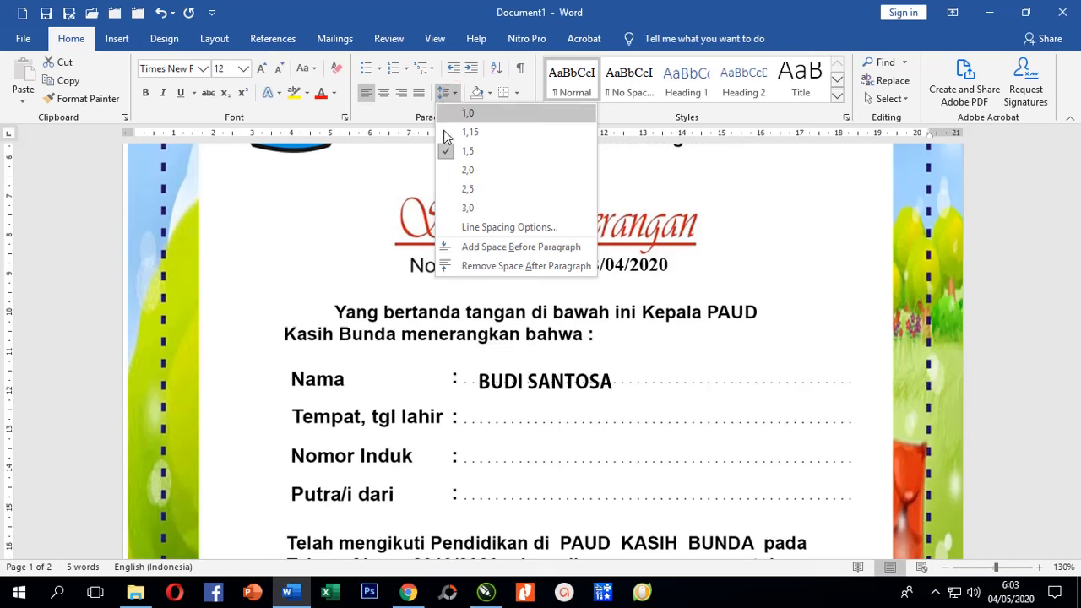
{"action": "left_click", "coordinate": [72, 338]}
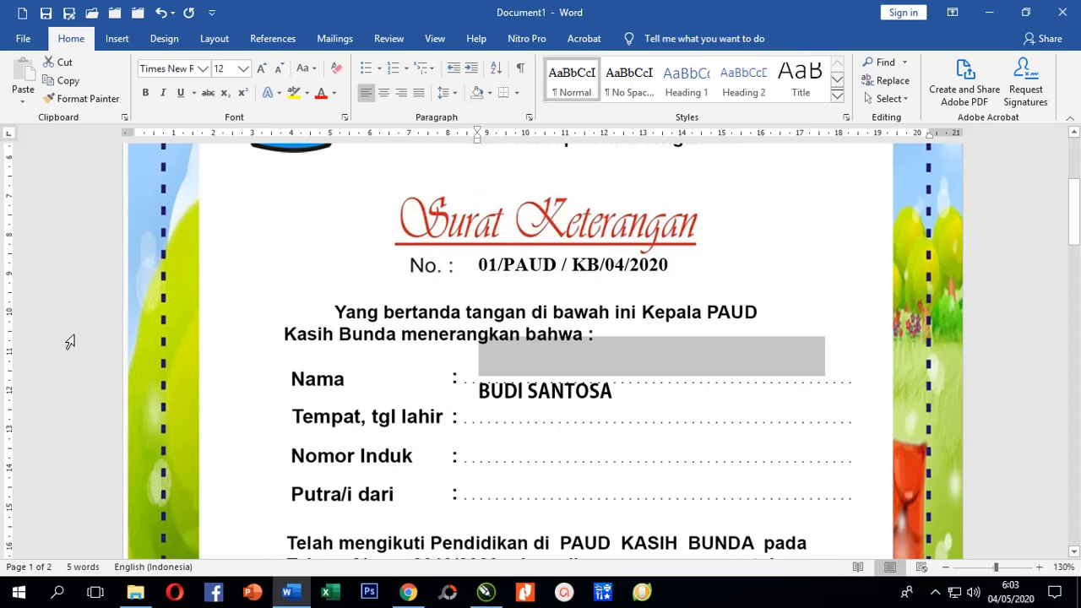
{"action": "left_click", "coordinate": [455, 95]}
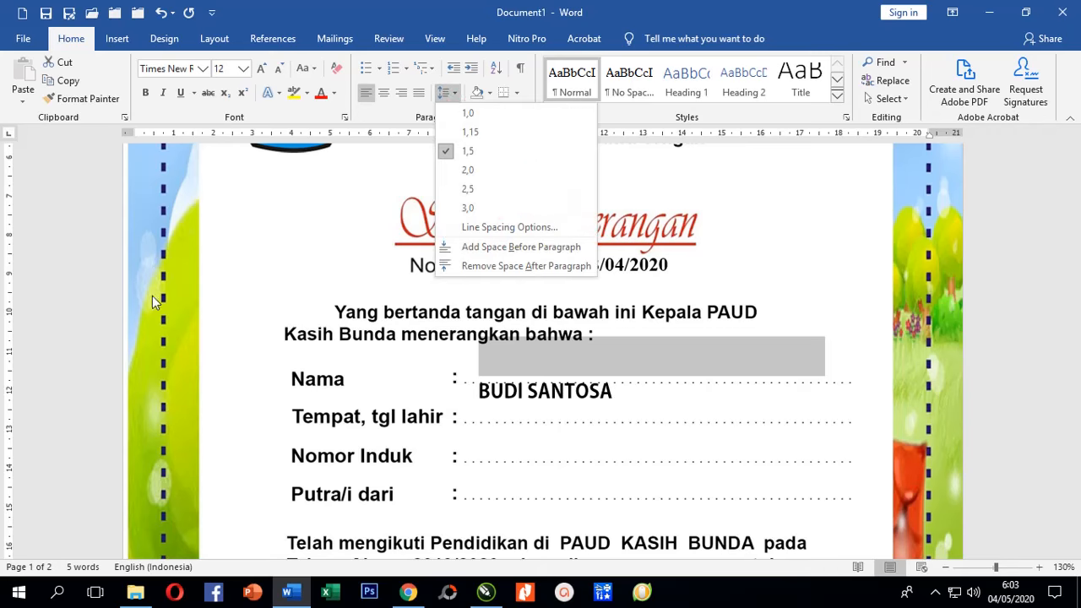
{"action": "left_click", "coordinate": [64, 347]}
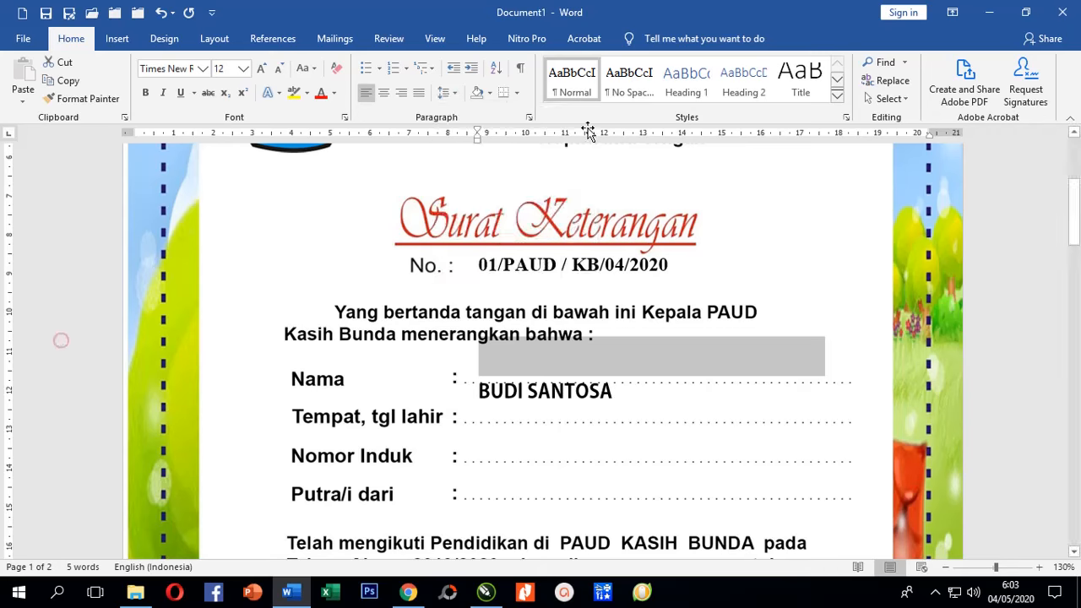
{"action": "left_click", "coordinate": [455, 95]}
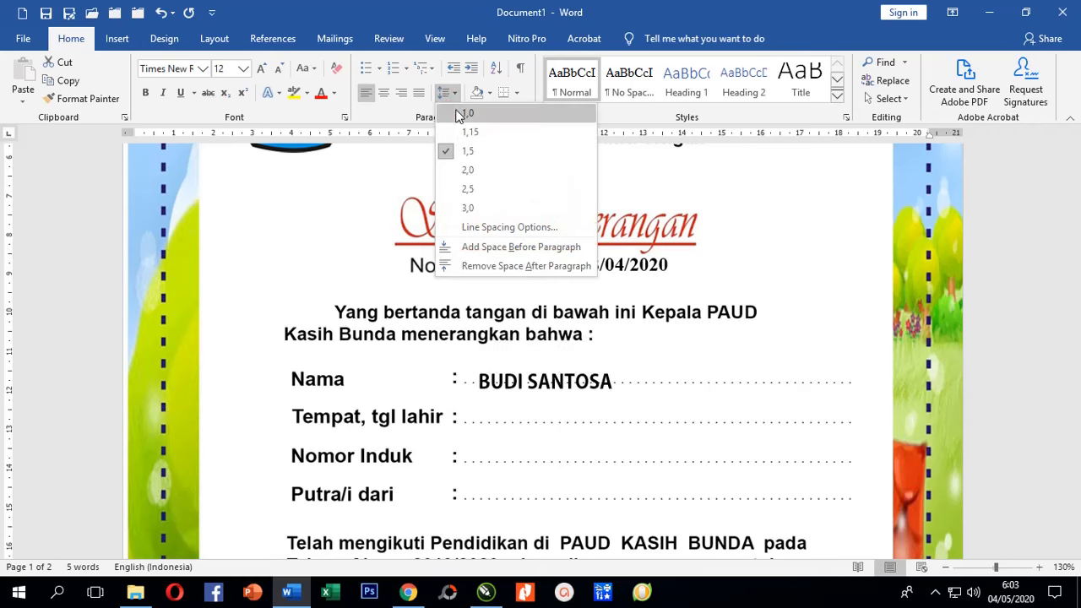
{"action": "left_click", "coordinate": [458, 114]}
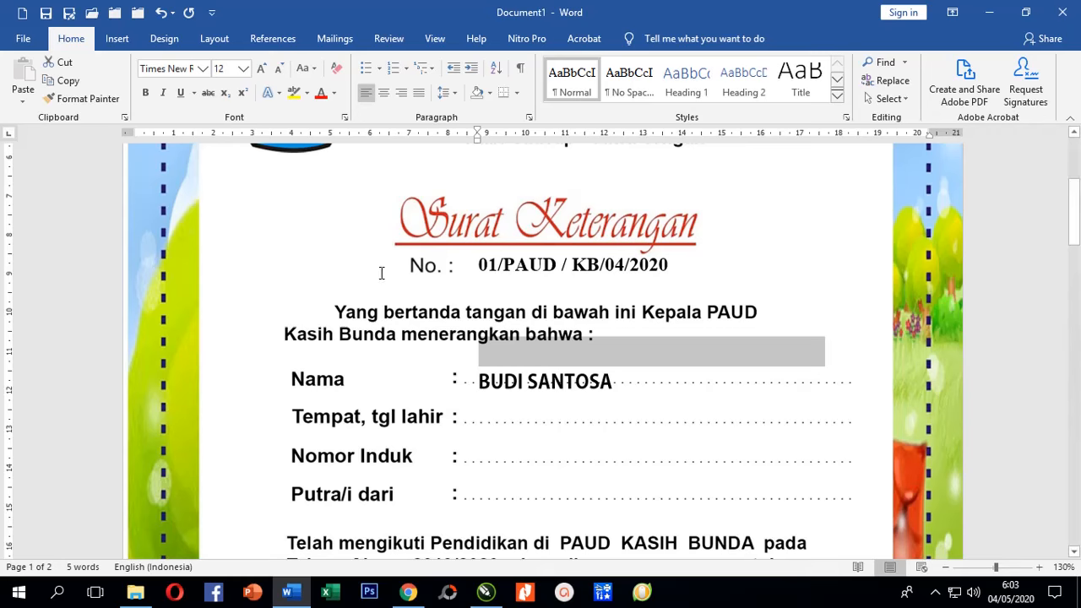
{"action": "left_click", "coordinate": [454, 92]}
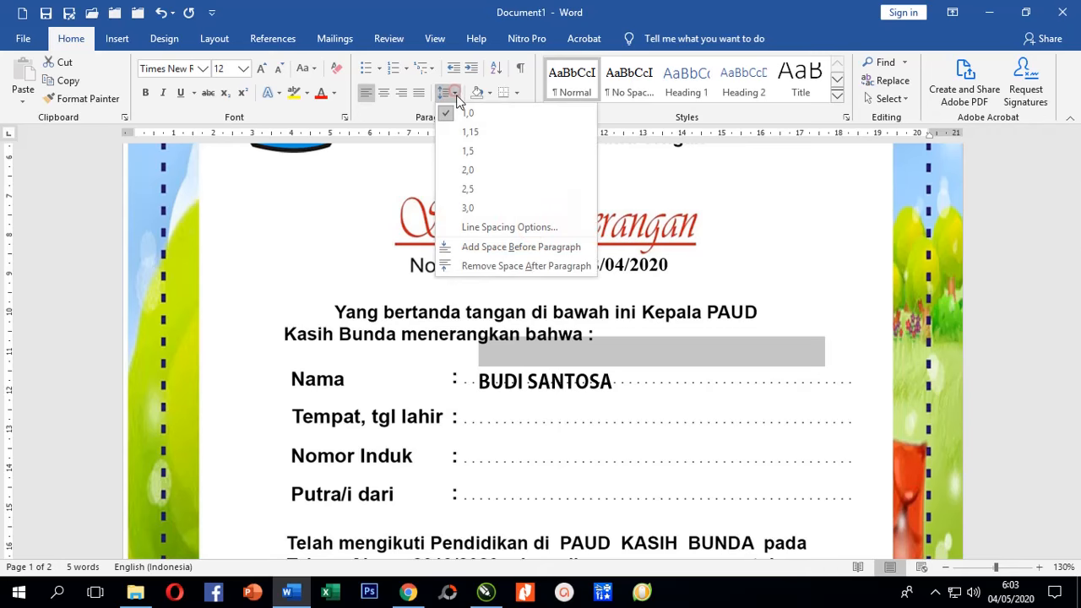
{"action": "left_click", "coordinate": [467, 113]}
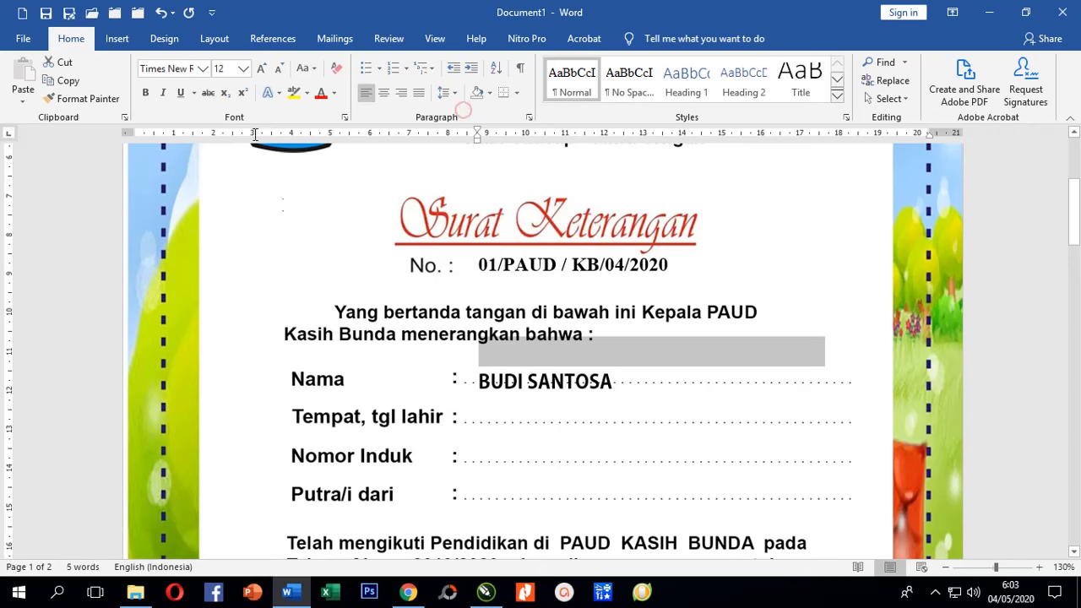
Shrink the empty line's font size to 6 and move down to the birthplace and date line.
{"action": "left_click", "coordinate": [242, 69]}
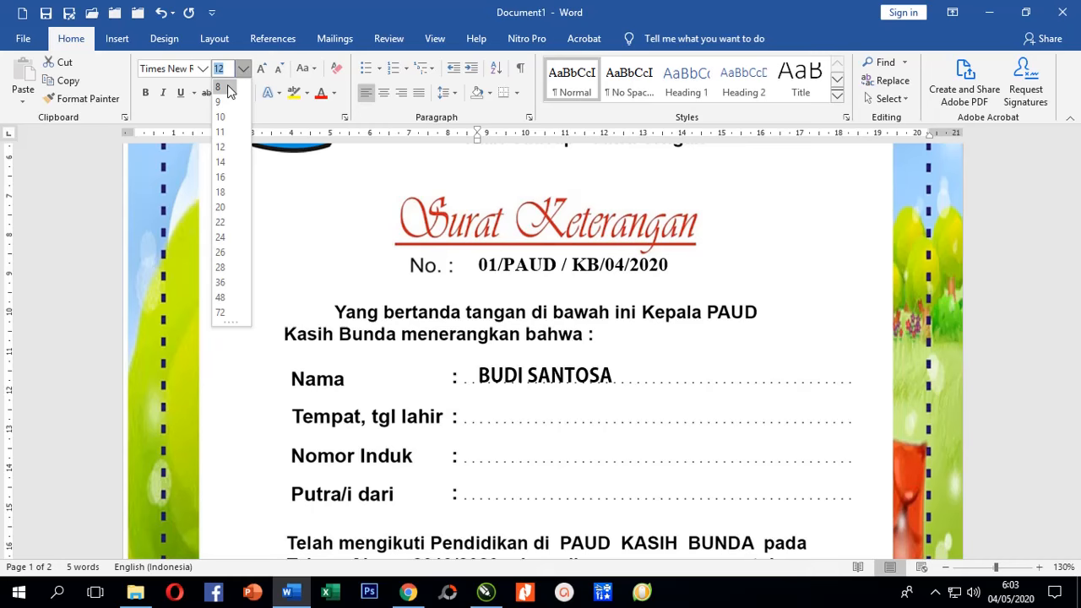
{"action": "left_click", "coordinate": [229, 90]}
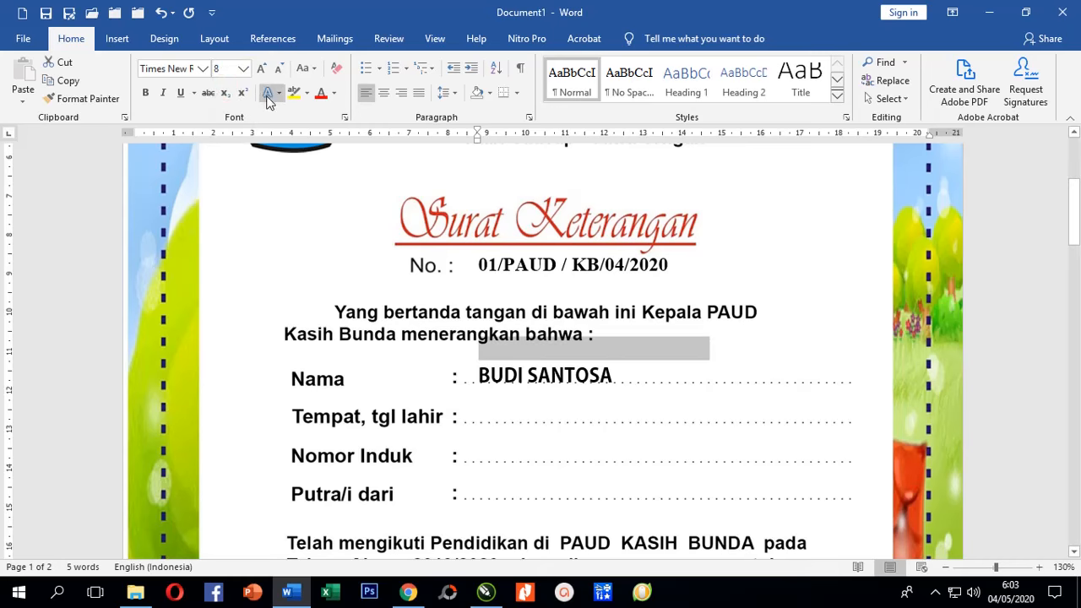
{"action": "left_click", "coordinate": [242, 69]}
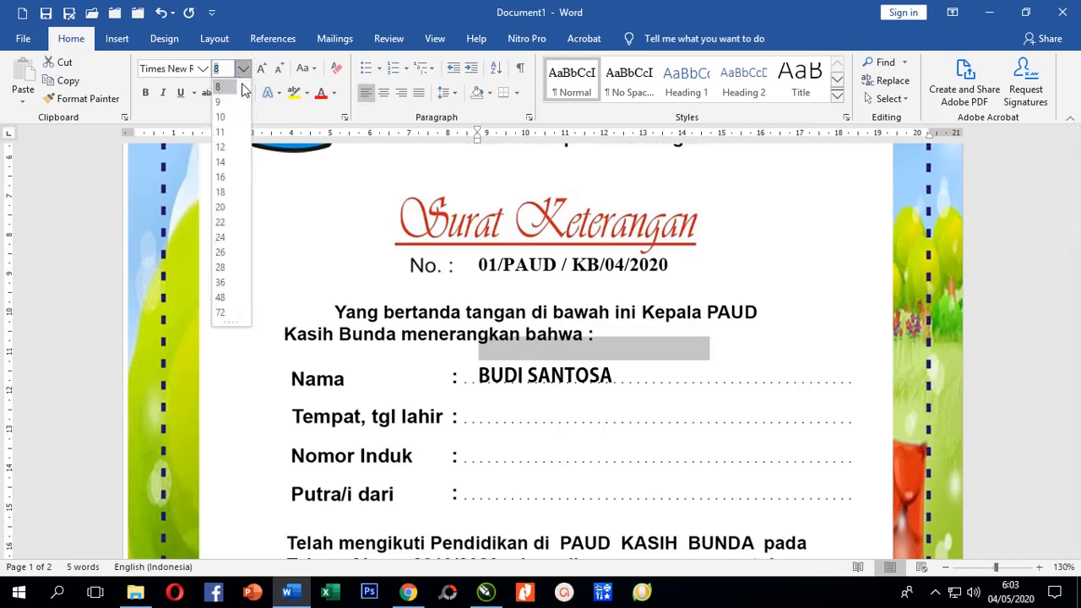
{"action": "type", "text": "6"}
{"action": "key", "text": "Return"}
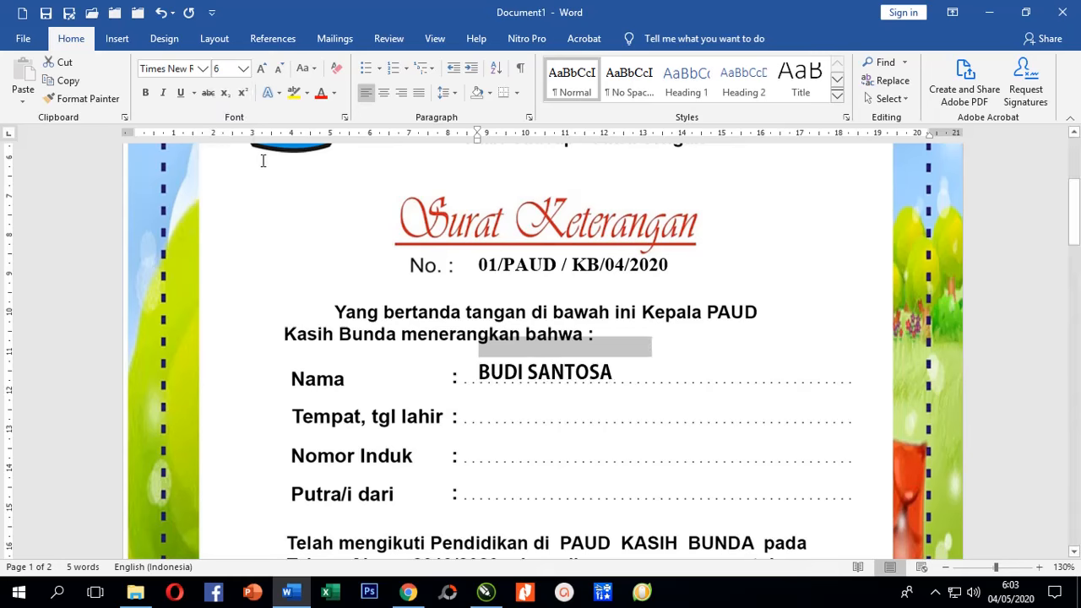
{"action": "left_click", "coordinate": [60, 390]}
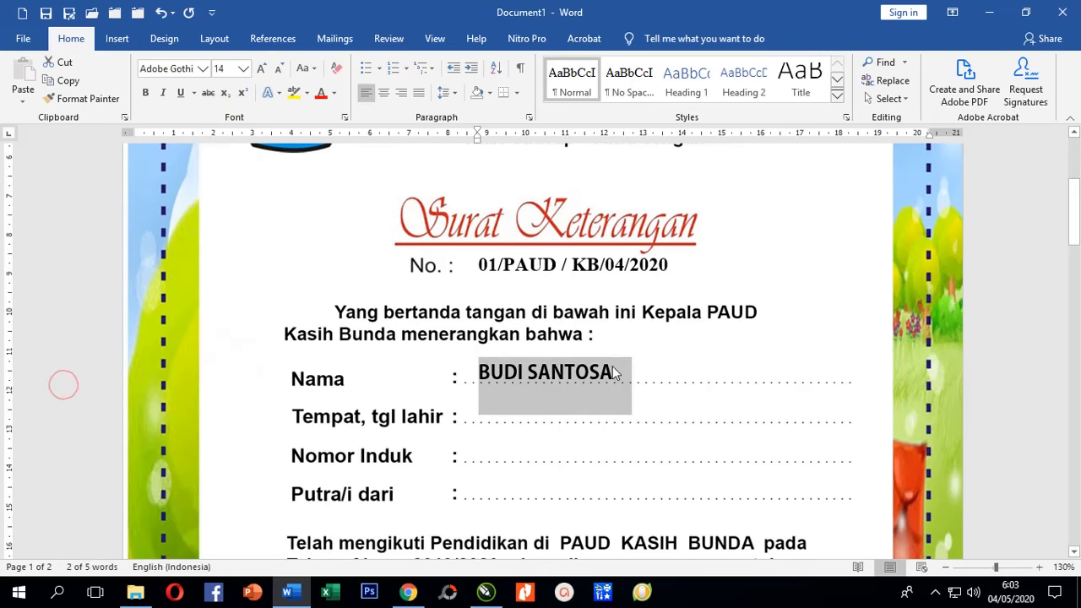
{"action": "key", "text": "Down"}
{"action": "key", "text": "Up"}
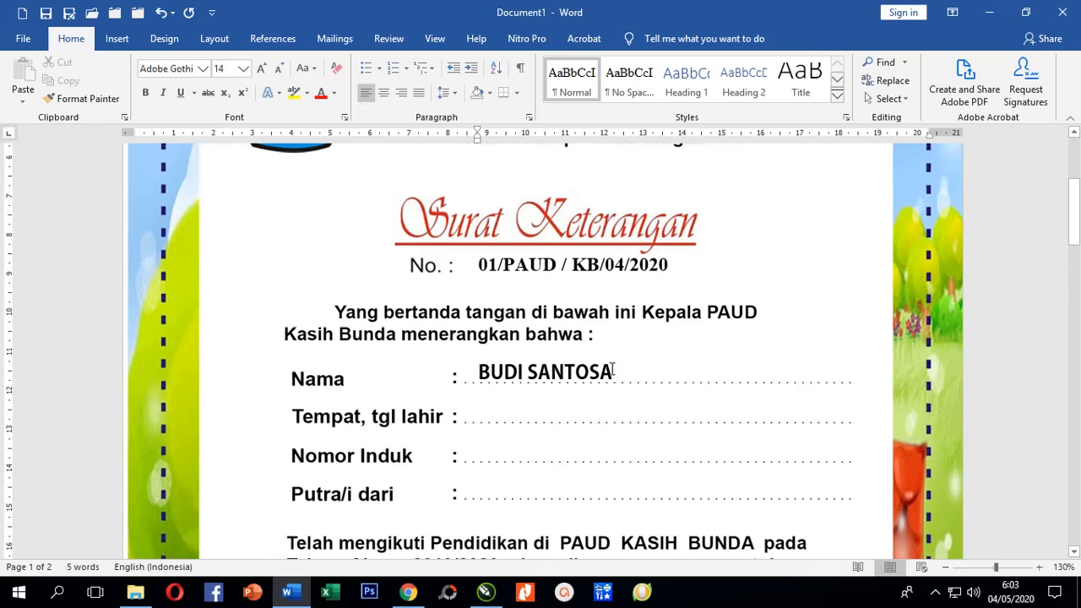
{"action": "key", "text": "Down"}
Type 'Cilacap, 25 Agustus 2014' on the birthplace line and single-space the name line.
{"action": "type", "text": "cILACAP, "}
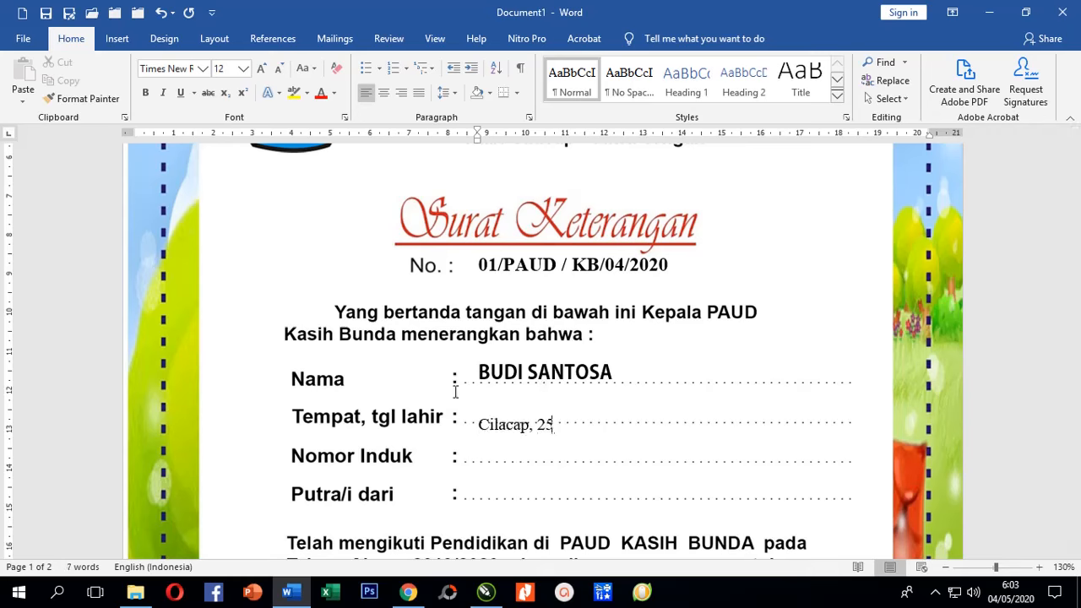
{"action": "type", "text": "25 Agustus 2014"}
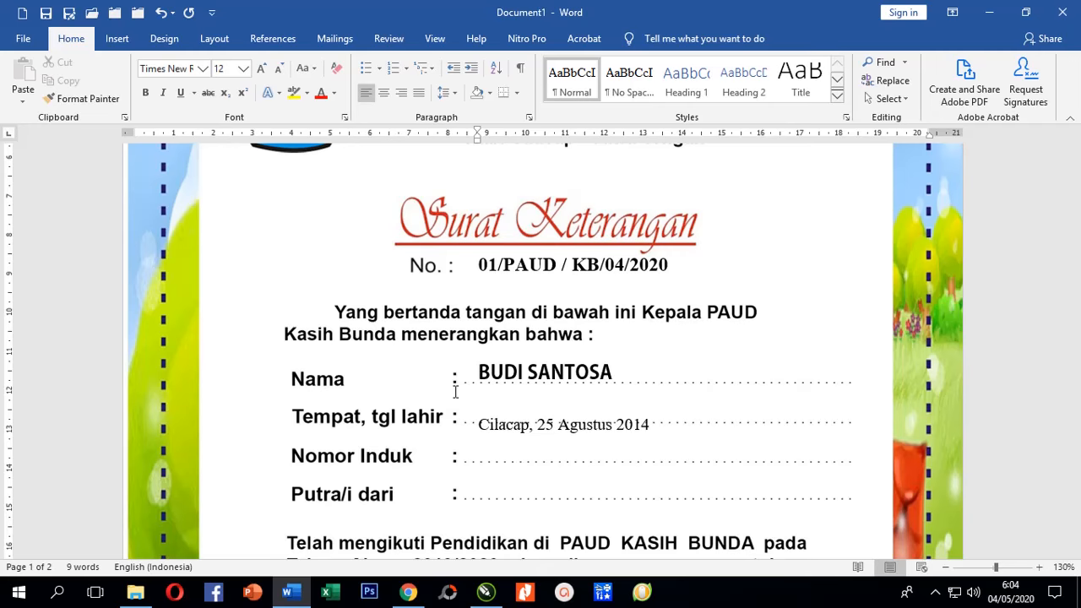
{"action": "scroll", "coordinate": [48, 429], "scroll_direction": "down", "scroll_amount": 1}
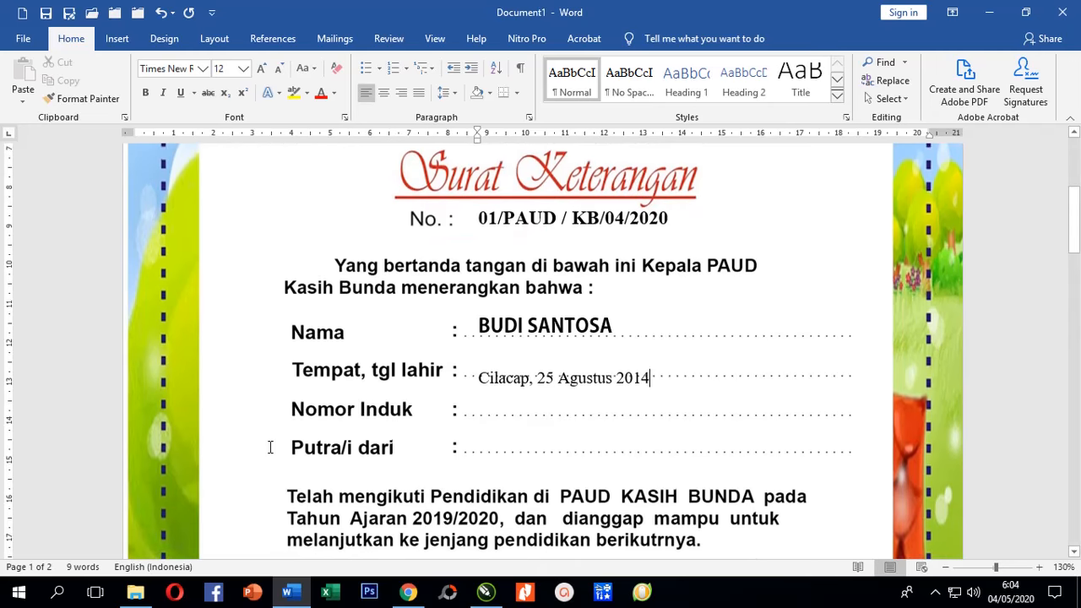
{"action": "left_click", "coordinate": [85, 328]}
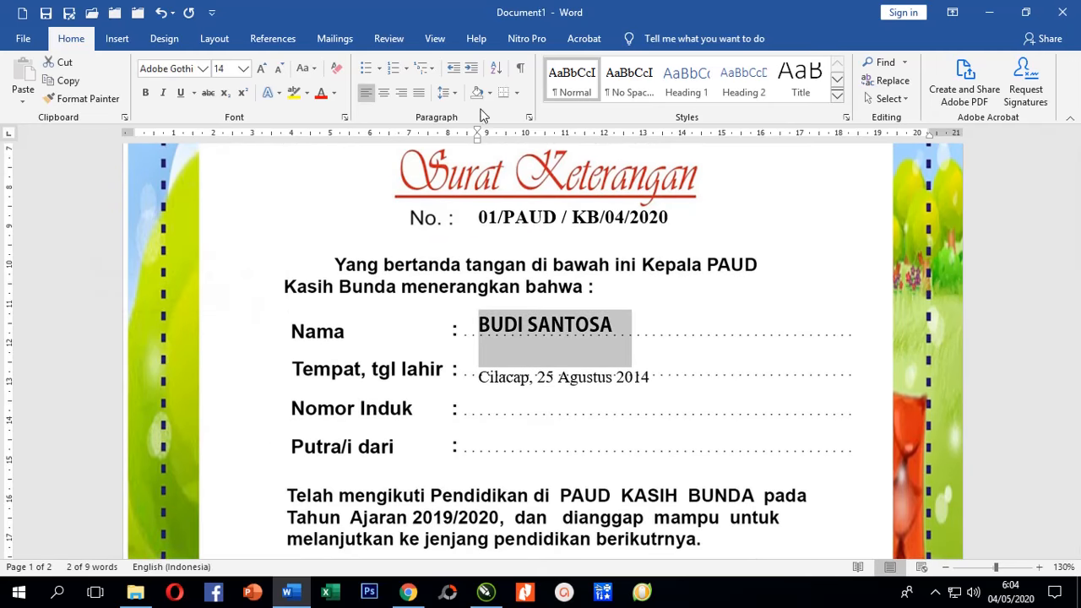
{"action": "left_click", "coordinate": [445, 93]}
{"action": "left_click", "coordinate": [464, 114]}
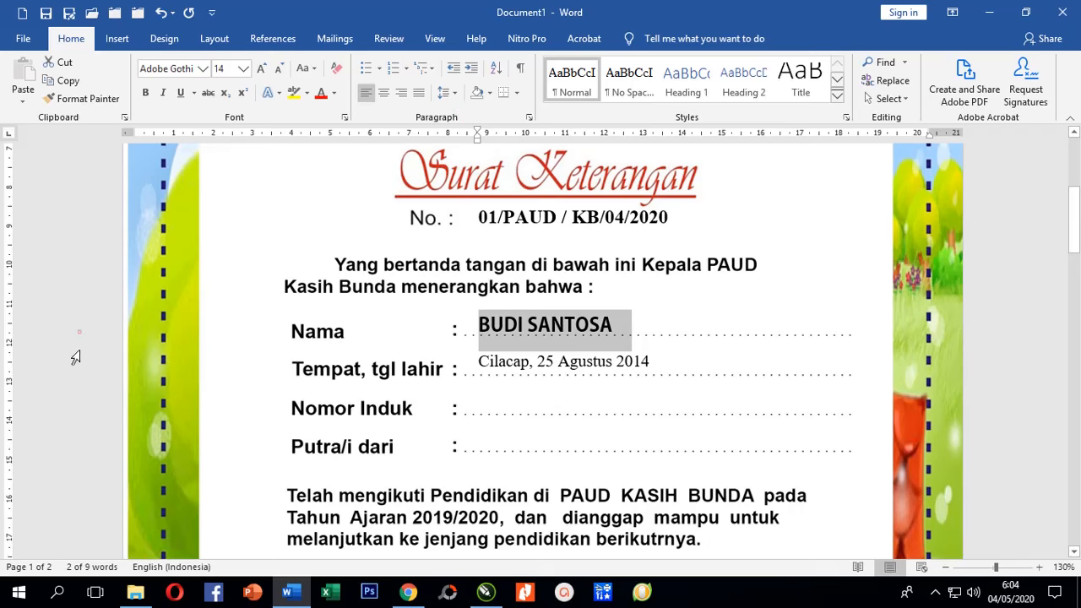
Apply 1.0 line spacing to the Nama through Putra/i dari lines and bold the entries.
{"action": "left_click_drag", "start_coordinate": [79, 330], "coordinate": [73, 445]}
{"action": "left_click", "coordinate": [452, 95]}
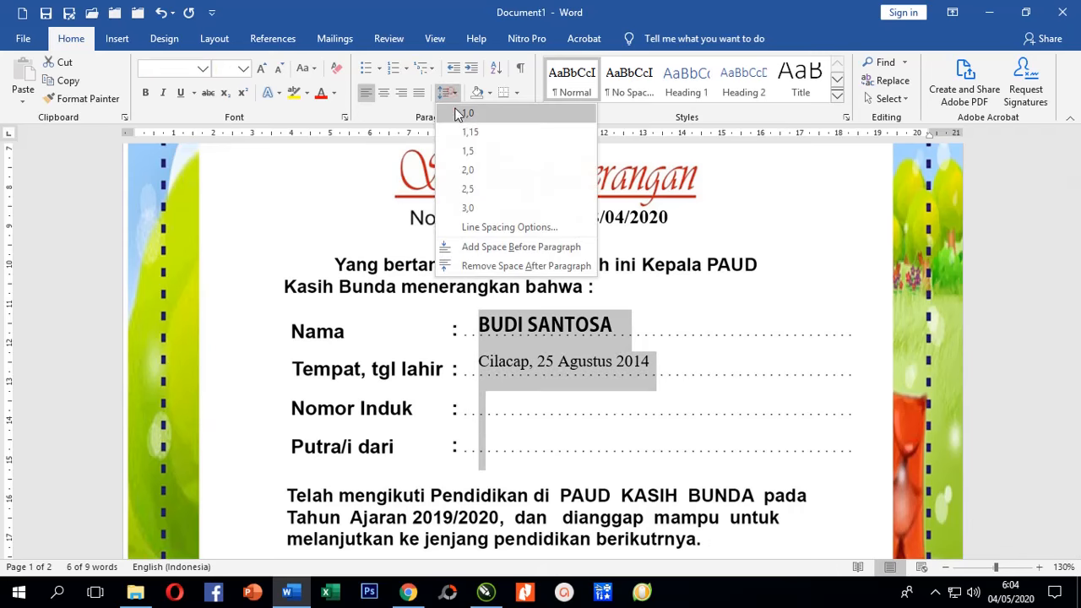
{"action": "left_click", "coordinate": [461, 112]}
{"action": "left_click", "coordinate": [524, 369]}
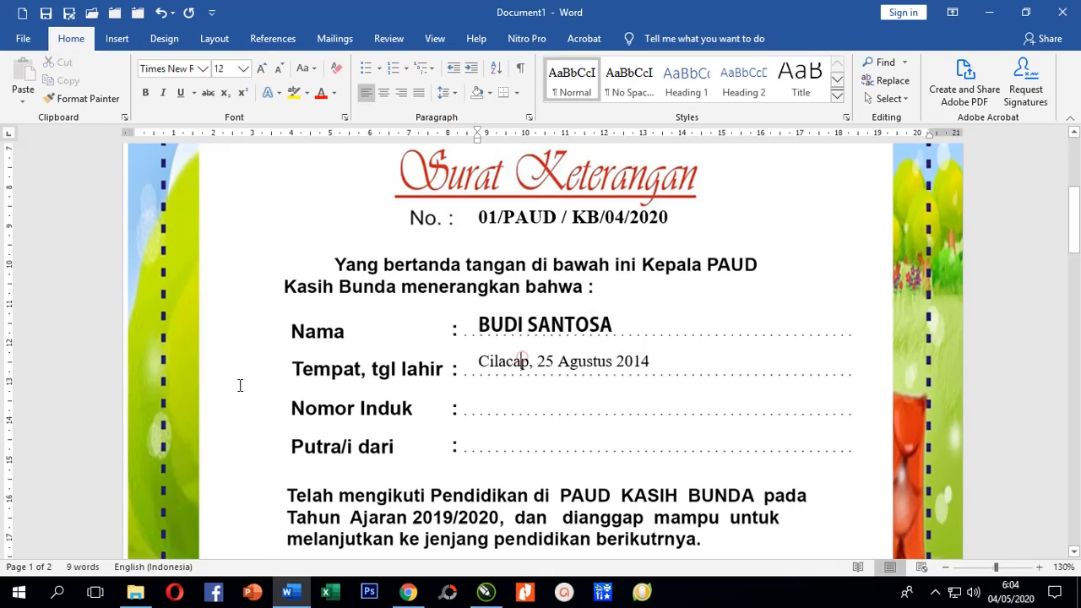
{"action": "double_click", "coordinate": [84, 344]}
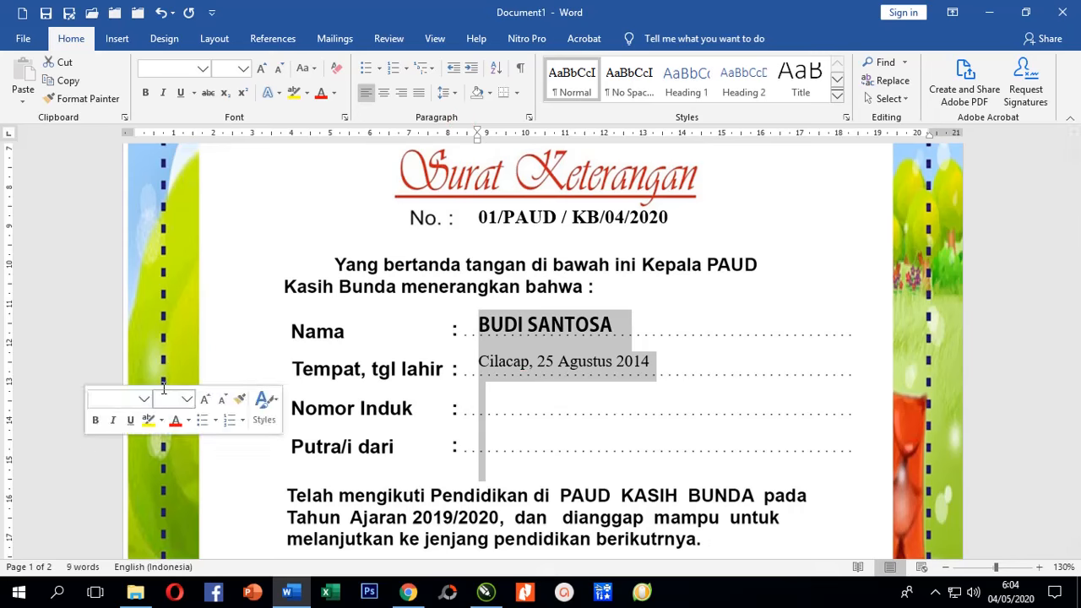
{"action": "left_click", "coordinate": [145, 92]}
{"action": "left_click", "coordinate": [533, 365]}
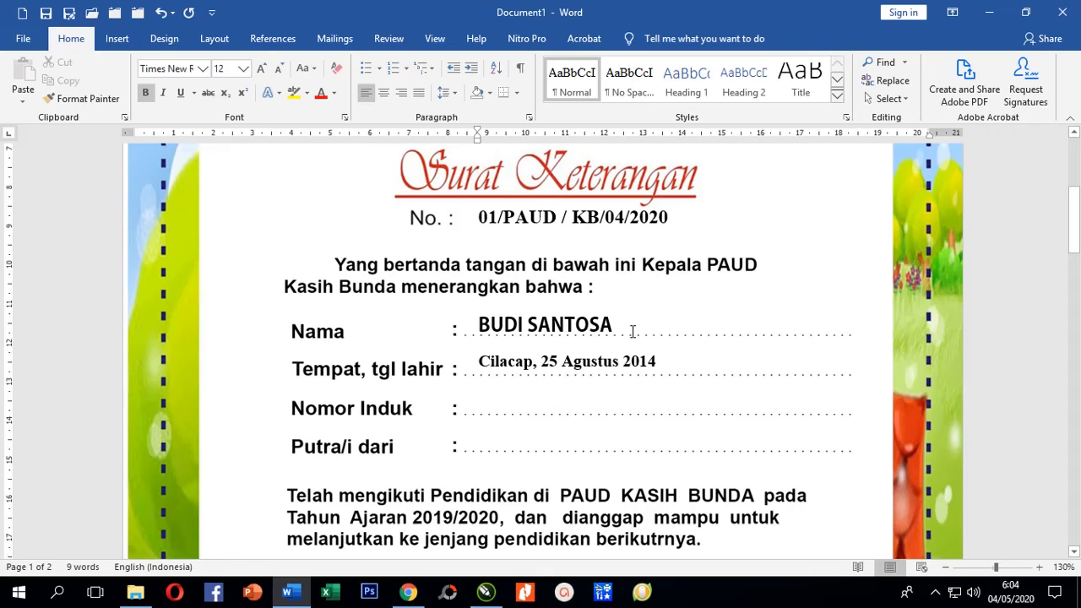
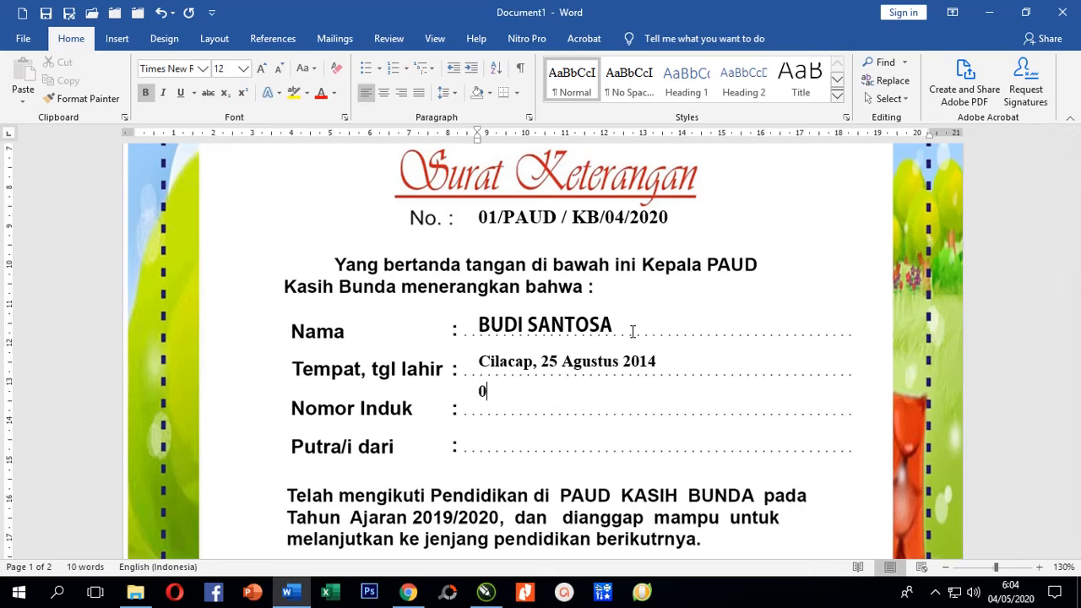
Enter the student's registration number on the Nomor Induk line and give the Cilacap line 1.5 spacing.
{"action": "left_click", "coordinate": [93, 365]}
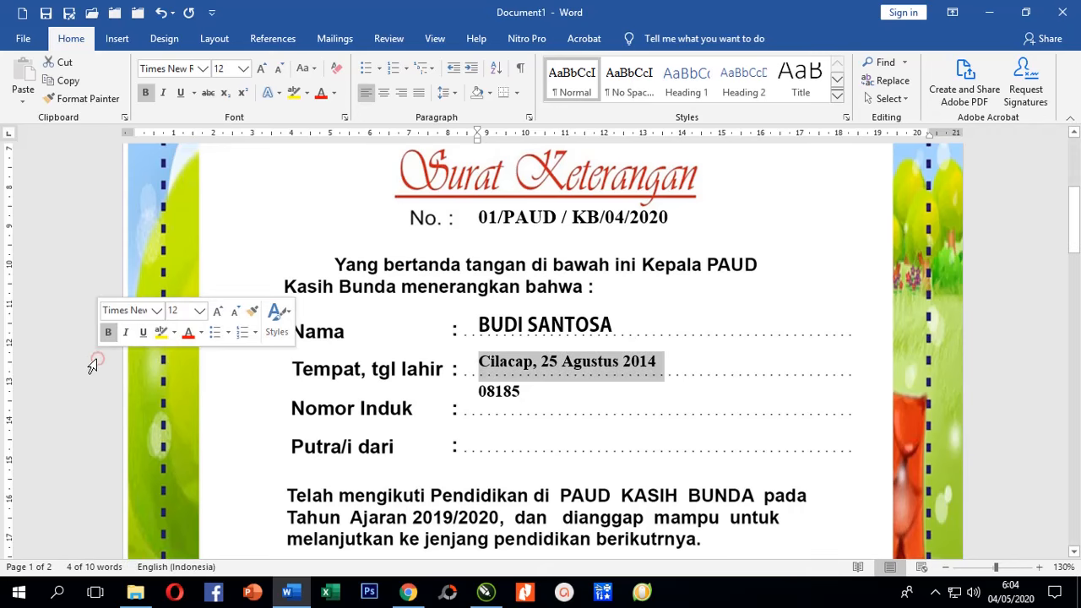
{"action": "left_click", "coordinate": [445, 92]}
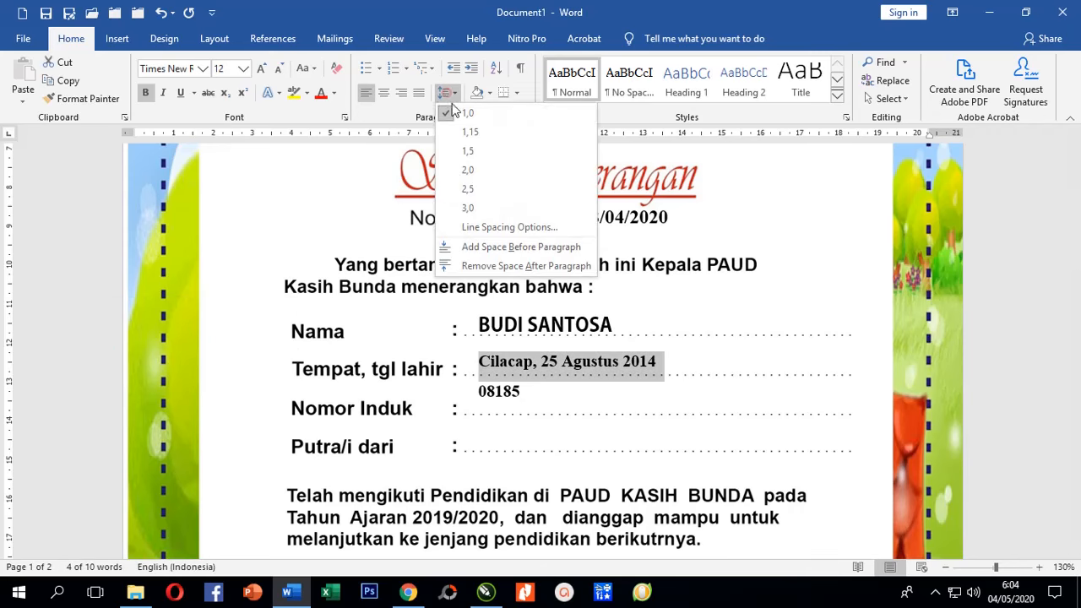
{"action": "left_click", "coordinate": [468, 152]}
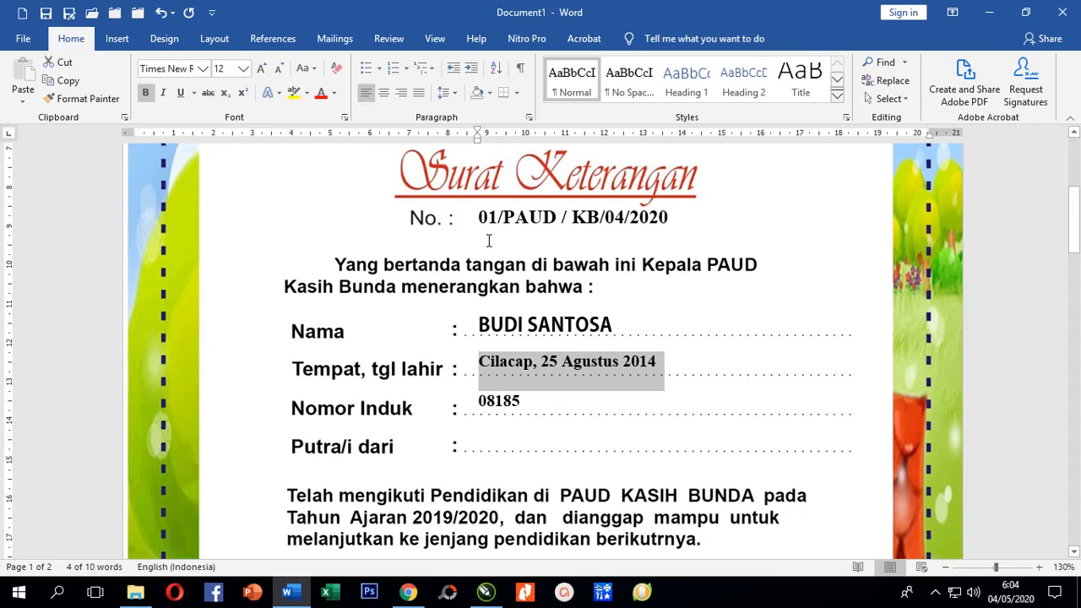
{"action": "left_click", "coordinate": [508, 368]}
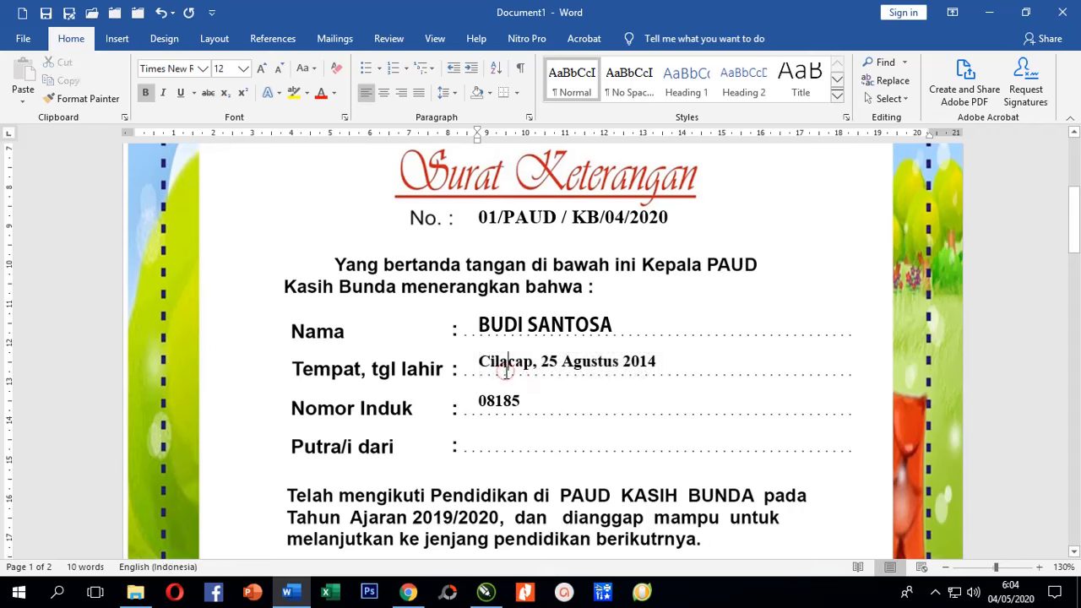
{"action": "left_click", "coordinate": [84, 370]}
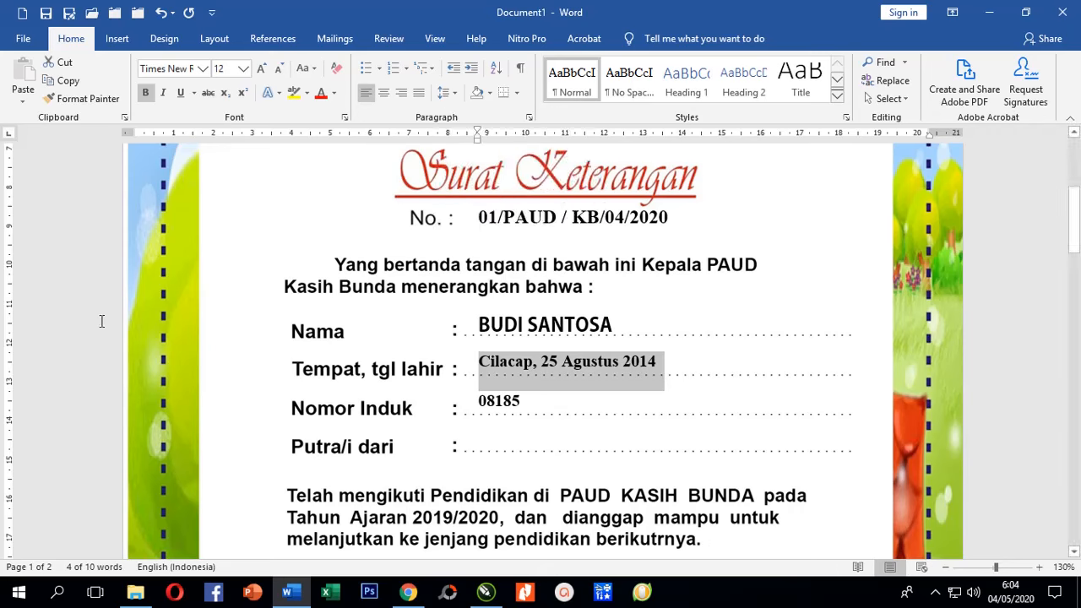
{"action": "left_click", "coordinate": [71, 321]}
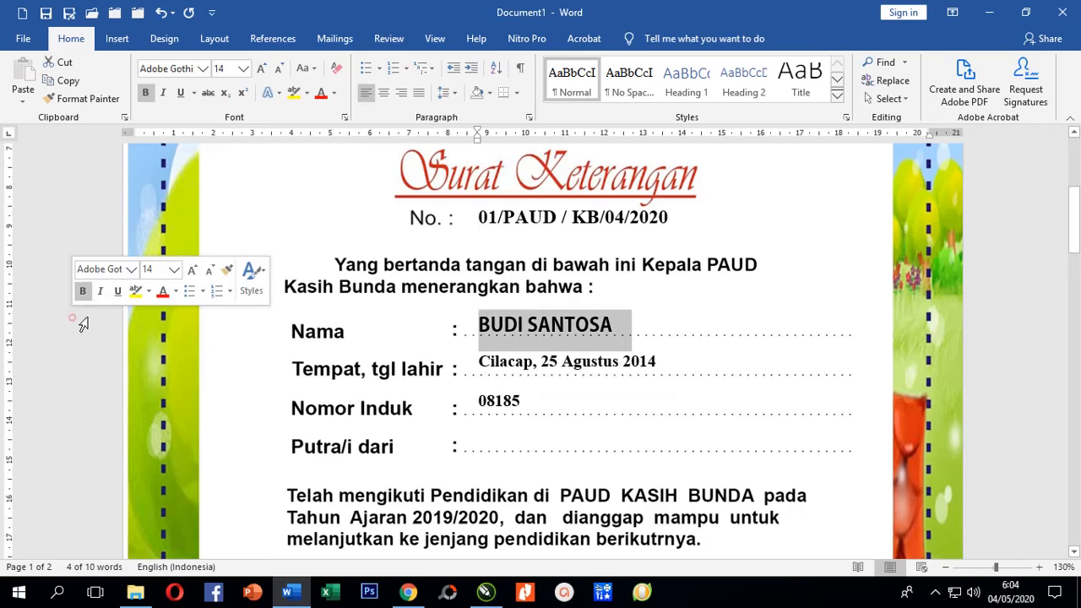
Set the name line's spacing to Multiple at 1,1 in the Paragraph dialog.
{"action": "left_click", "coordinate": [528, 117]}
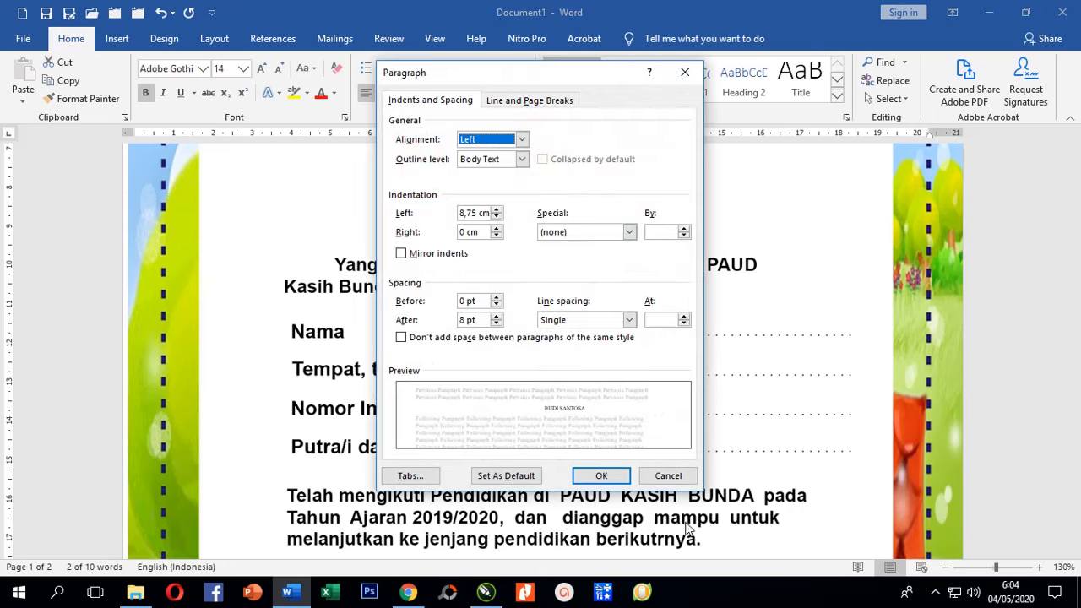
{"action": "left_click", "coordinate": [668, 475]}
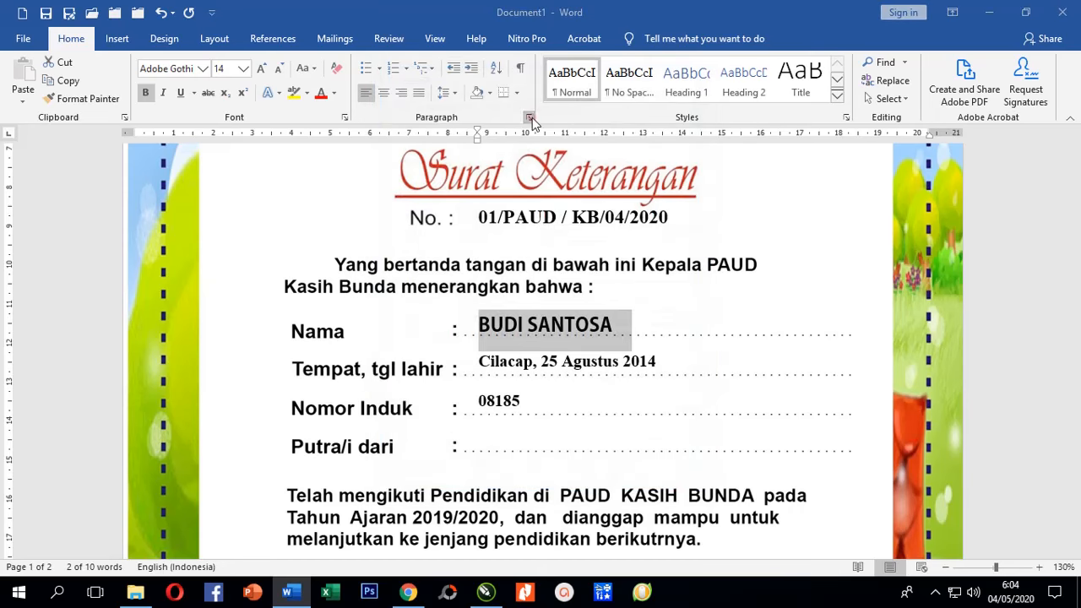
{"action": "left_click", "coordinate": [529, 117]}
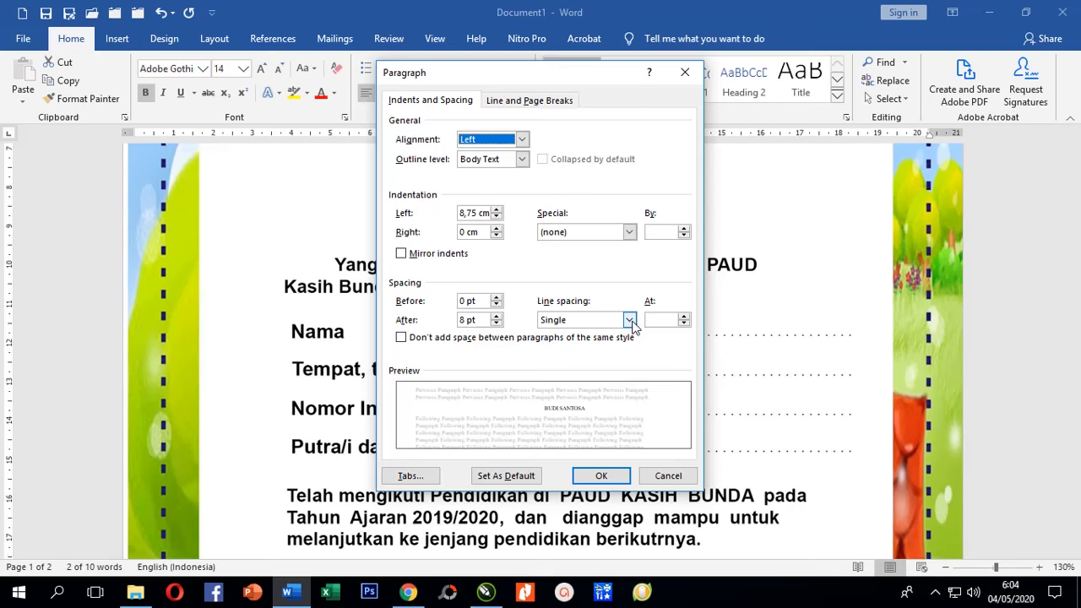
{"action": "left_click", "coordinate": [629, 319]}
{"action": "left_click", "coordinate": [630, 320]}
{"action": "left_click", "coordinate": [684, 315]}
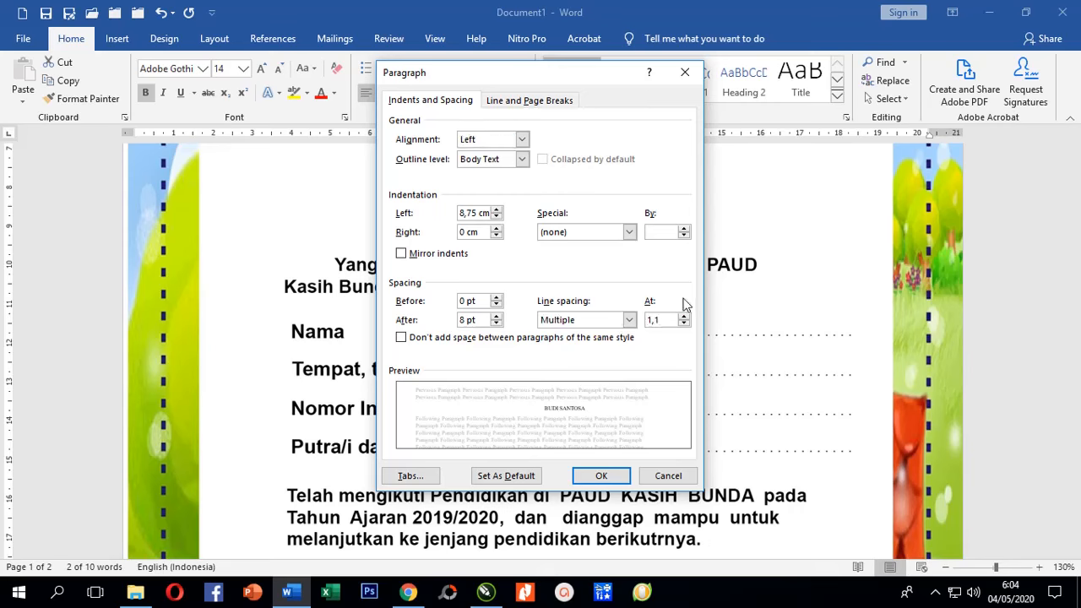
{"action": "left_click", "coordinate": [615, 474]}
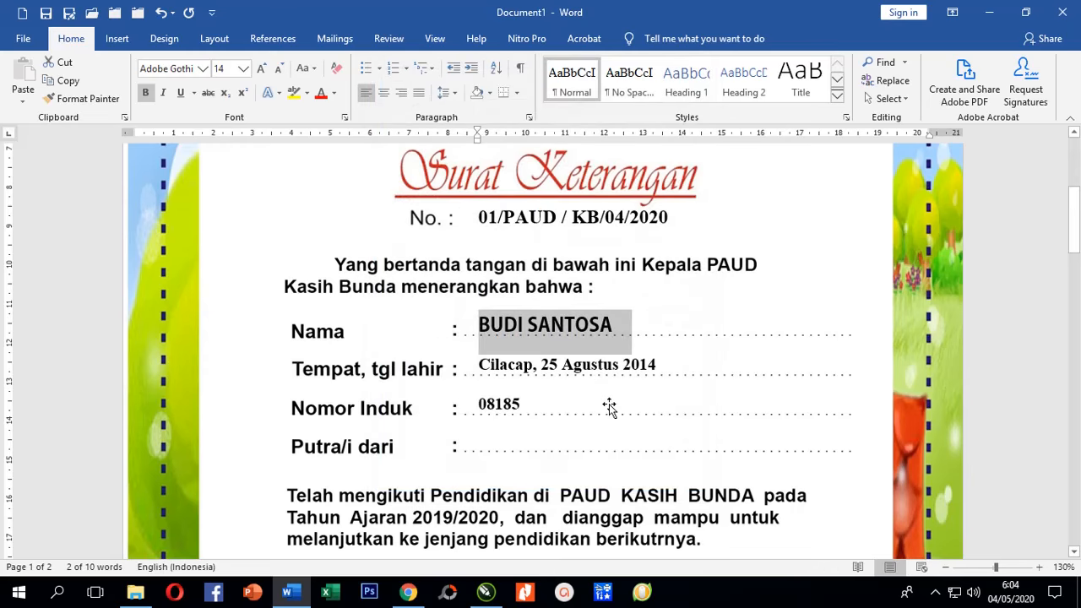
Type the parent's name on the new Putra/i dari line below the Nomor Induk entry.
{"action": "scroll", "coordinate": [479, 323], "scroll_direction": "down", "scroll_amount": 2}
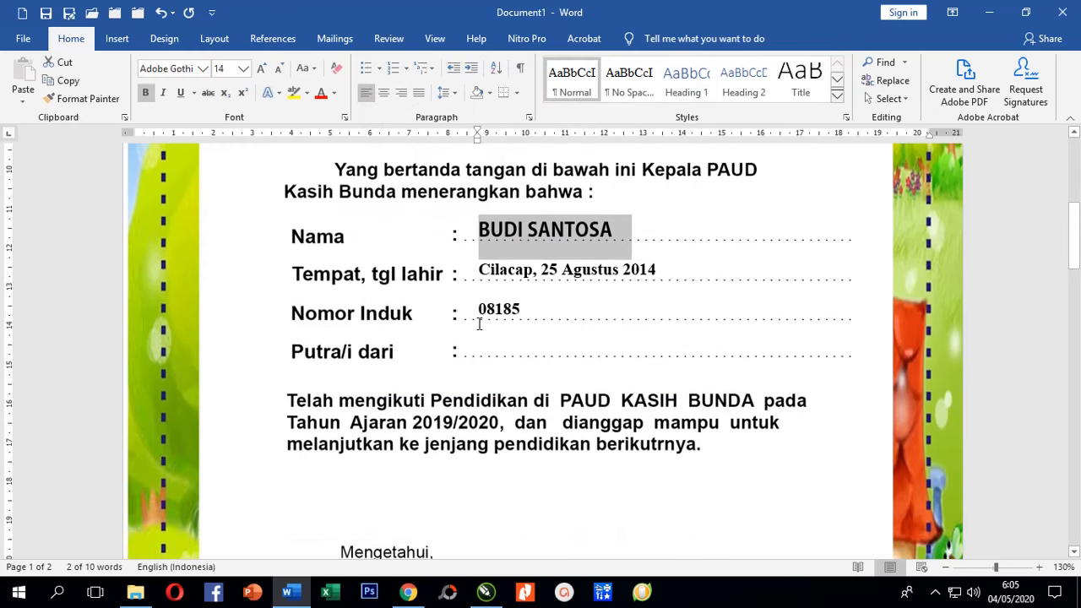
{"action": "left_click", "coordinate": [309, 314]}
{"action": "key", "text": "Right"}
{"action": "key", "text": "Right"}
{"action": "key", "text": "Right"}
{"action": "key", "text": "Right"}
{"action": "key", "text": "Right"}
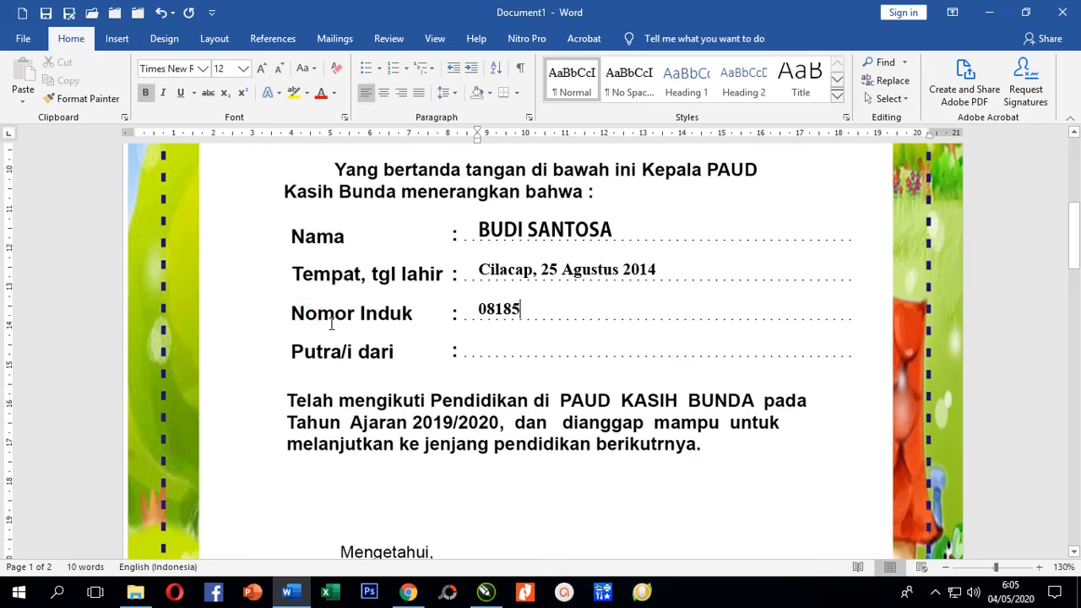
{"action": "key", "text": "Return"}
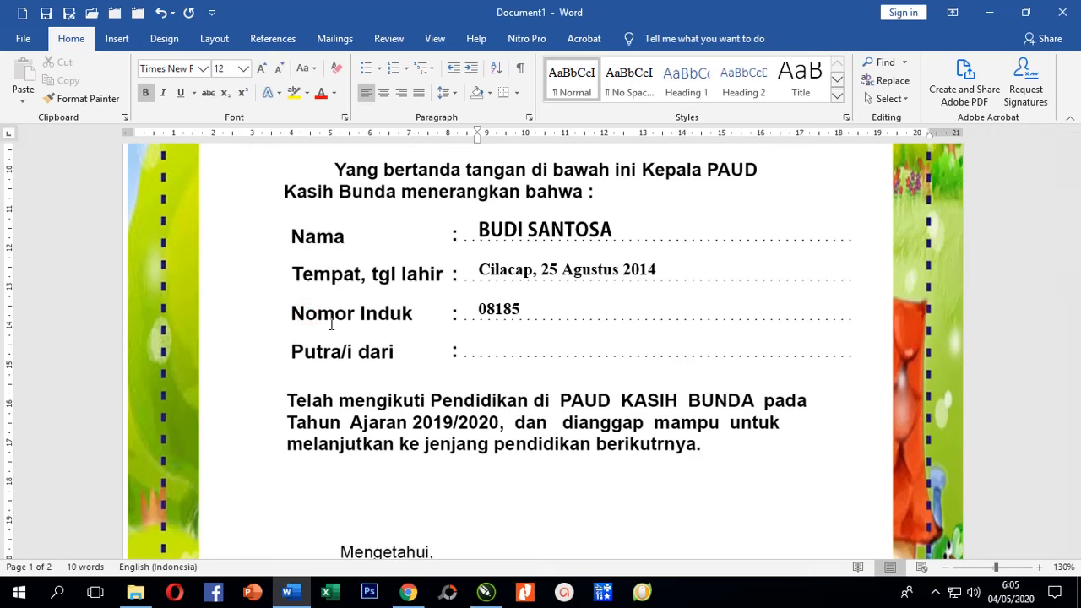
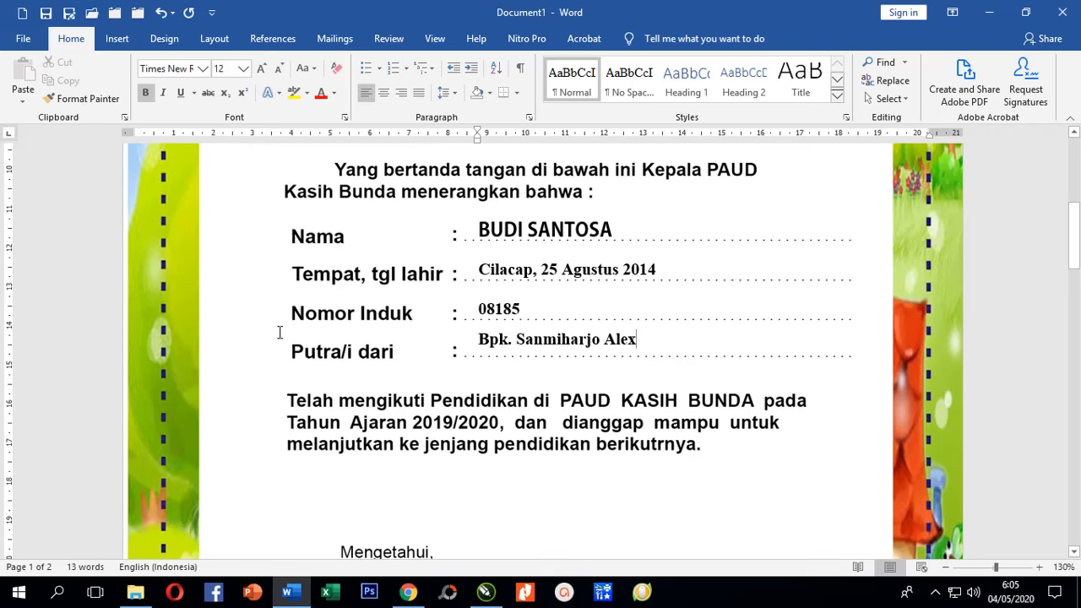
Apply tighter line spacing to the Nomor Induk entry line.
{"action": "left_click", "coordinate": [92, 318]}
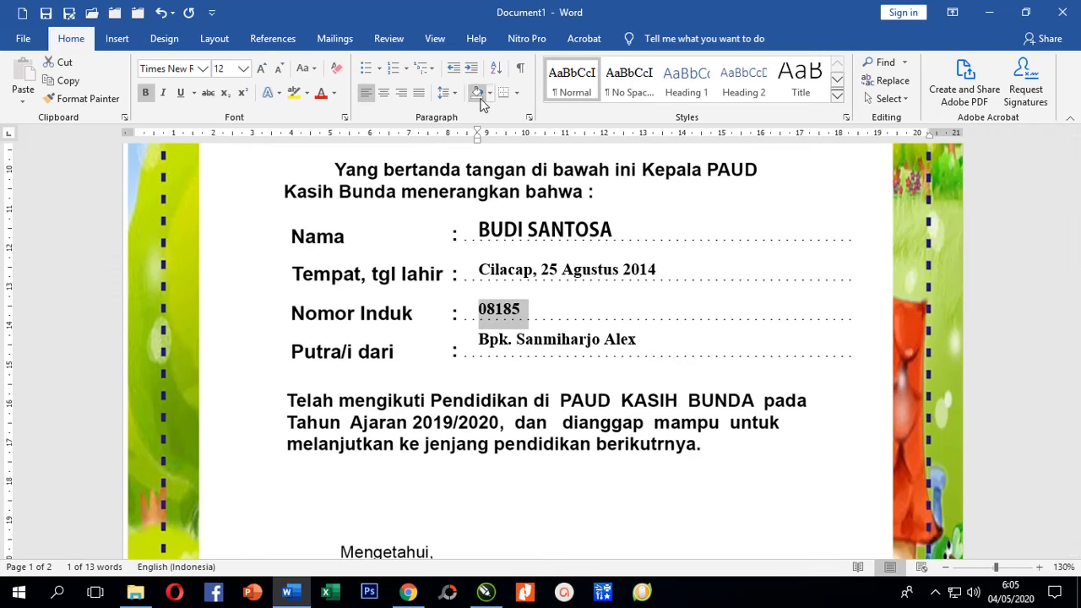
{"action": "left_click", "coordinate": [452, 95]}
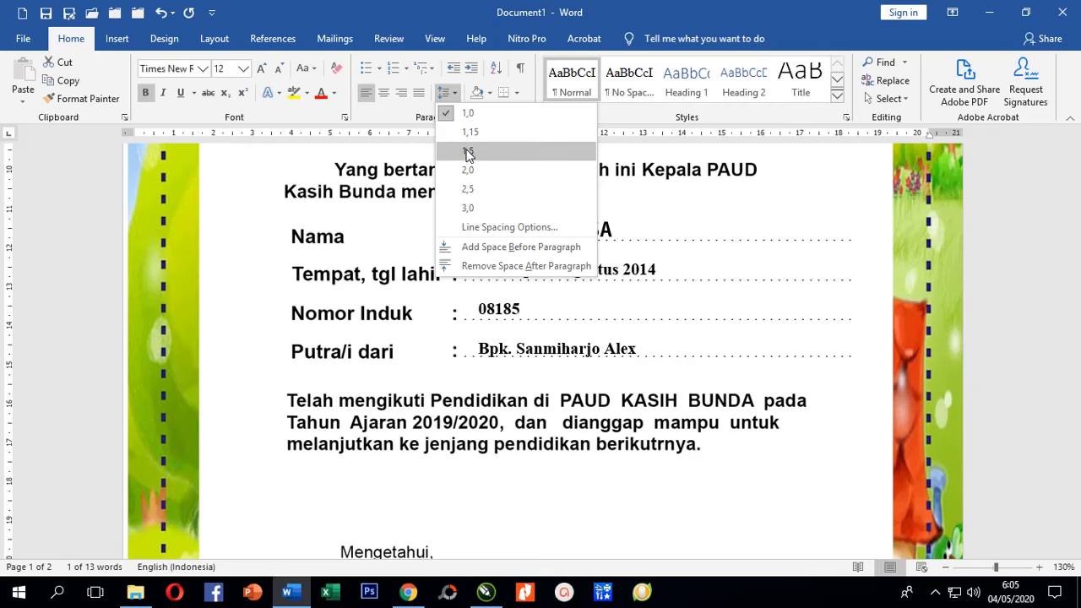
{"action": "left_click", "coordinate": [467, 135]}
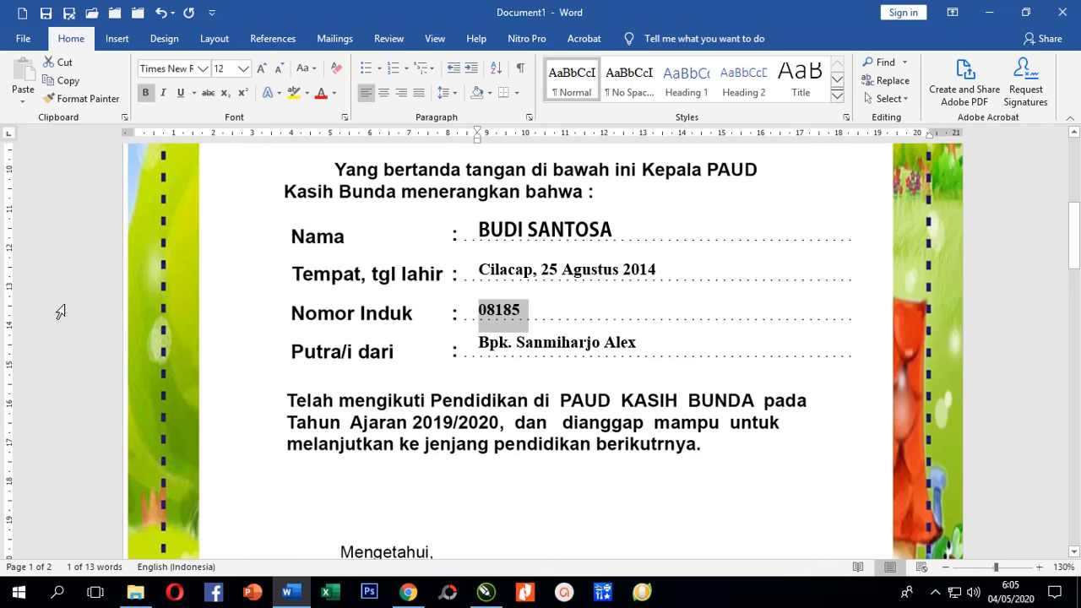
{"action": "left_click", "coordinate": [1050, 326]}
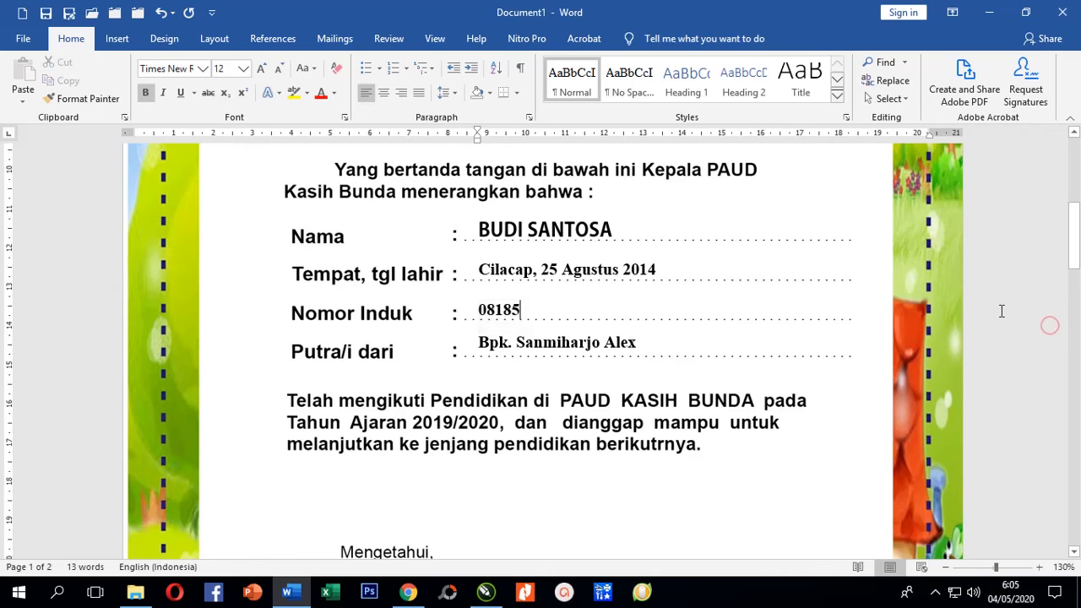
{"action": "scroll", "coordinate": [687, 310], "scroll_direction": "up", "scroll_amount": 3}
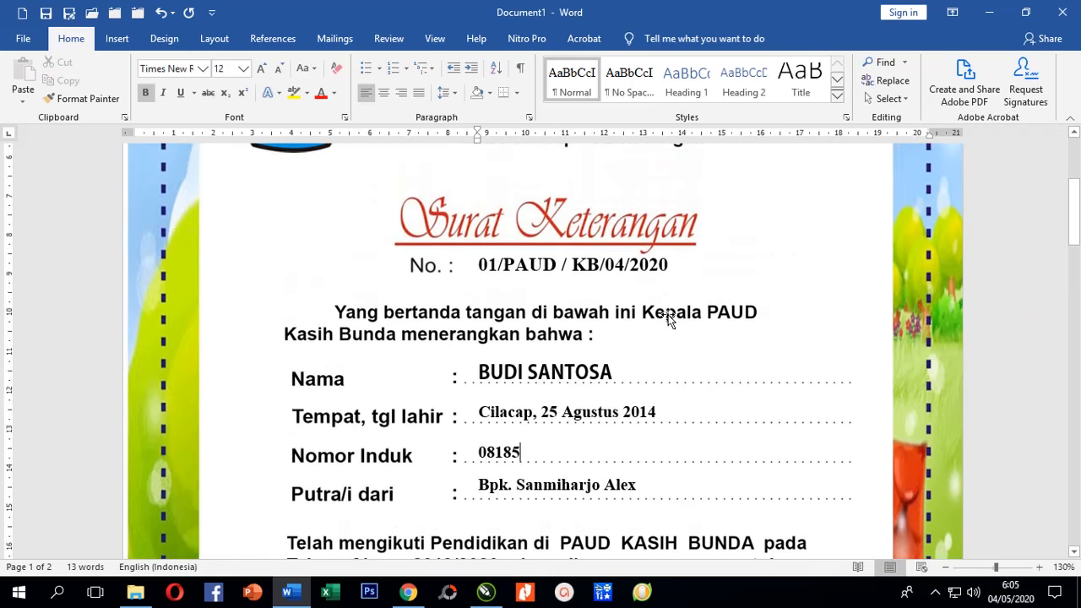
{"action": "scroll", "coordinate": [659, 308], "scroll_direction": "down", "scroll_amount": 1}
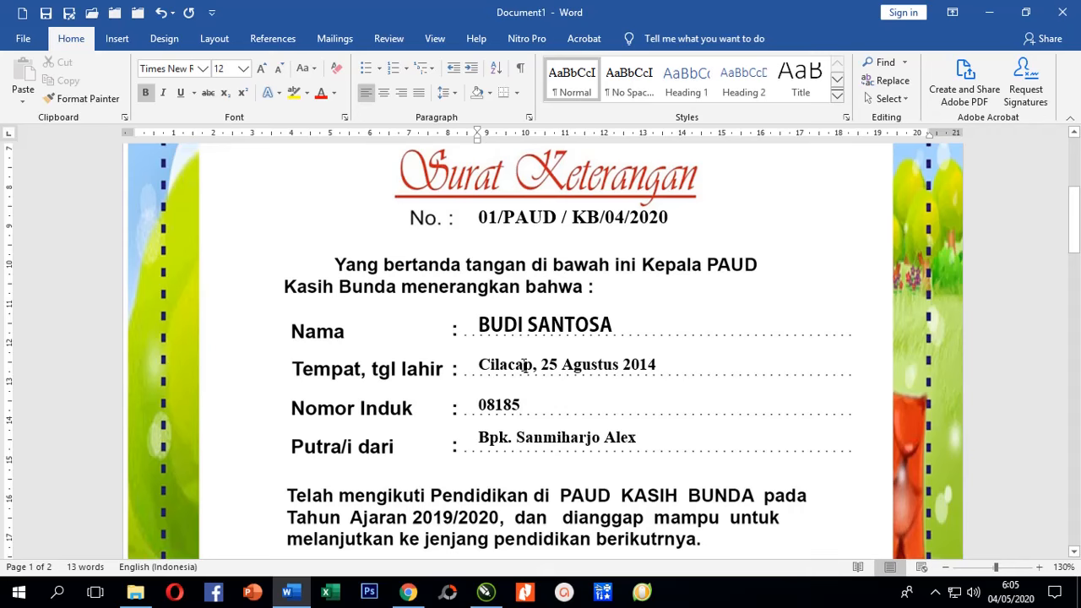
Drag the ruler tab stop on the line above the right signature block from 9 cm to 13 cm.
{"action": "left_click", "coordinate": [76, 338]}
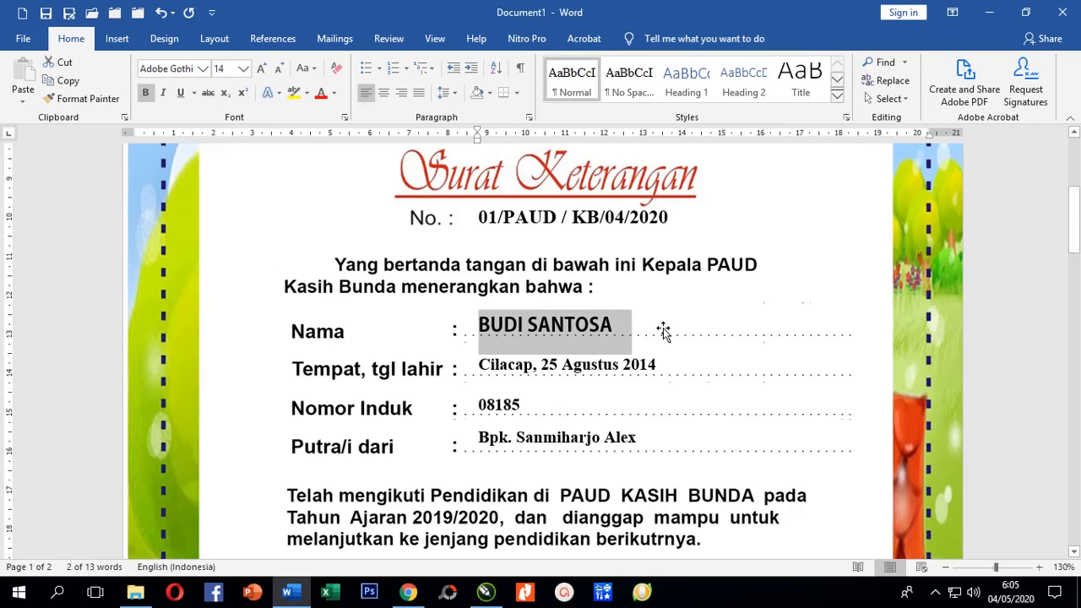
{"action": "scroll", "coordinate": [608, 375], "scroll_direction": "down", "scroll_amount": 3}
{"action": "scroll", "coordinate": [747, 429], "scroll_direction": "down", "scroll_amount": 3}
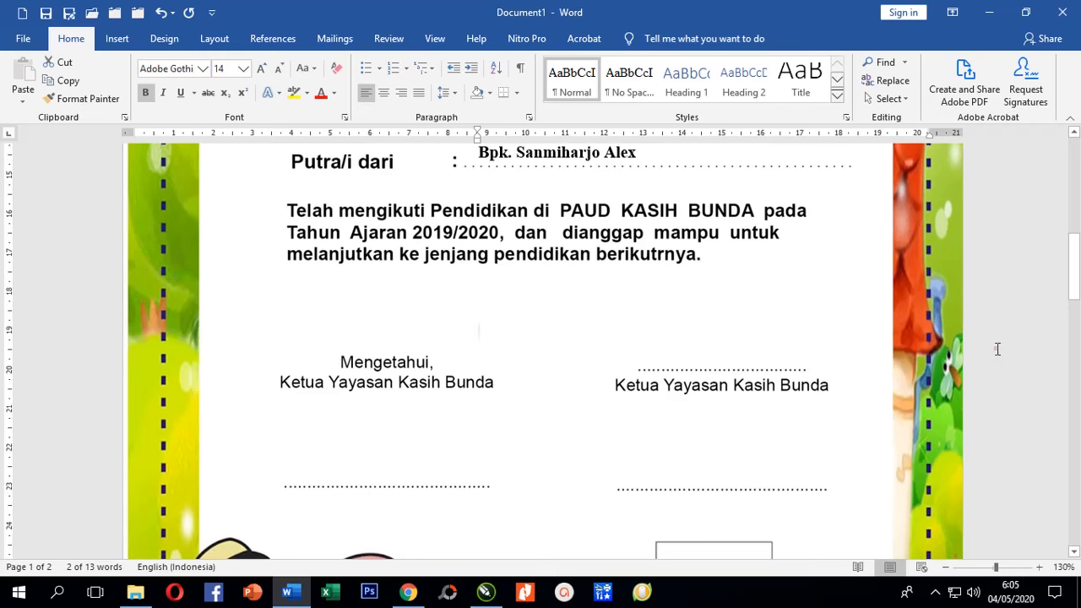
{"action": "left_click", "coordinate": [997, 341]}
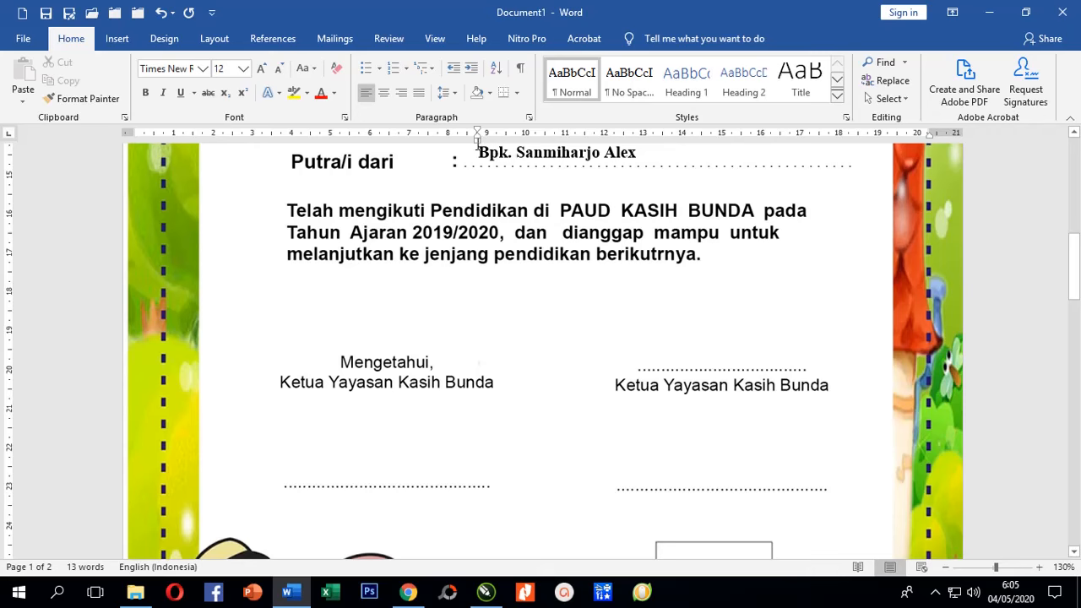
{"action": "mouse_move", "coordinate": [478, 140]}
{"action": "left_mouse_down"}
{"action": "mouse_move", "coordinate": [525, 167]}
{"action": "mouse_move", "coordinate": [649, 174]}
{"action": "left_mouse_up"}
Type 'Cilacap, 27 Juli 2020' on the dotted line above the right Ketua Yayasan Kasih Bunda.
{"action": "type", "text": "Cilacap,"}
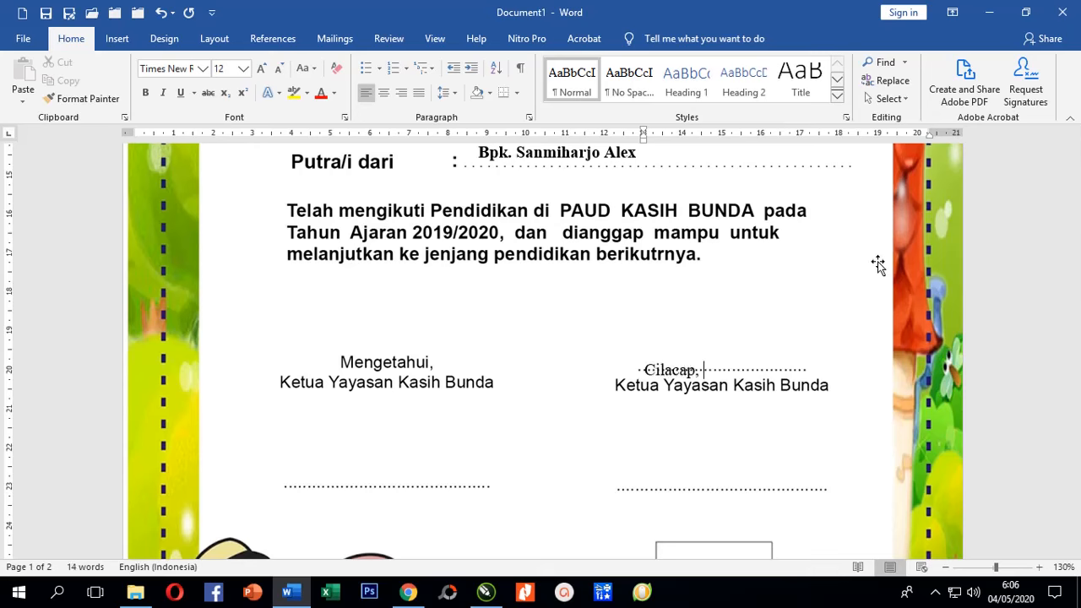
{"action": "type", "text": " 27"}
{"action": "type", "text": " Me"}
{"action": "key", "text": "BackSpace"}
{"action": "key", "text": "BackSpace"}
{"action": "key", "text": "BackSpace"}
{"action": "type", "text": "Juli 2020"}
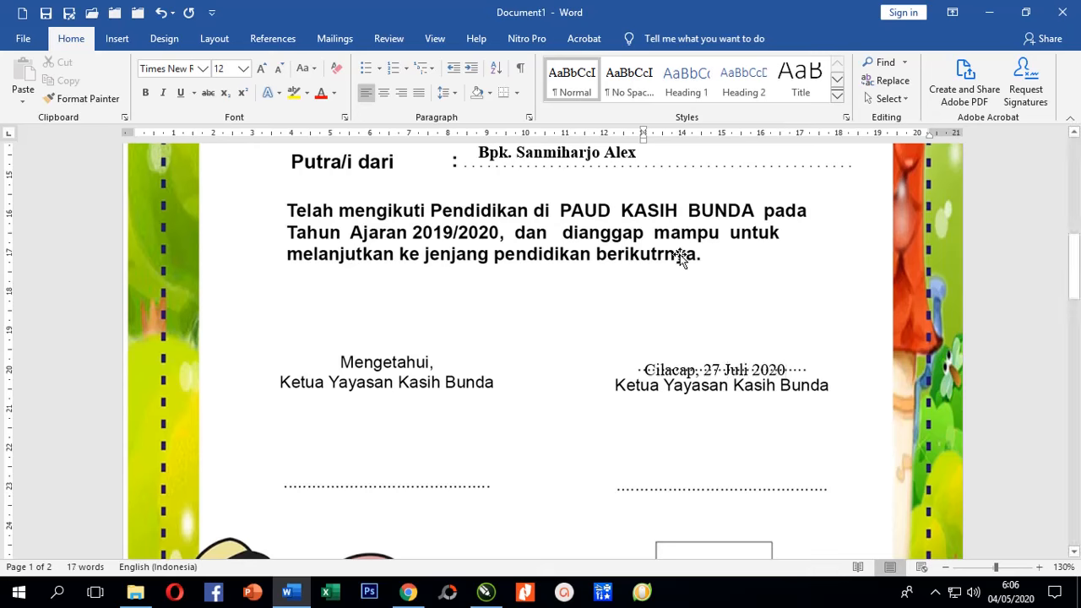
Shrink the blank line above the signature blocks to font size 9.
{"action": "left_click", "coordinate": [65, 313]}
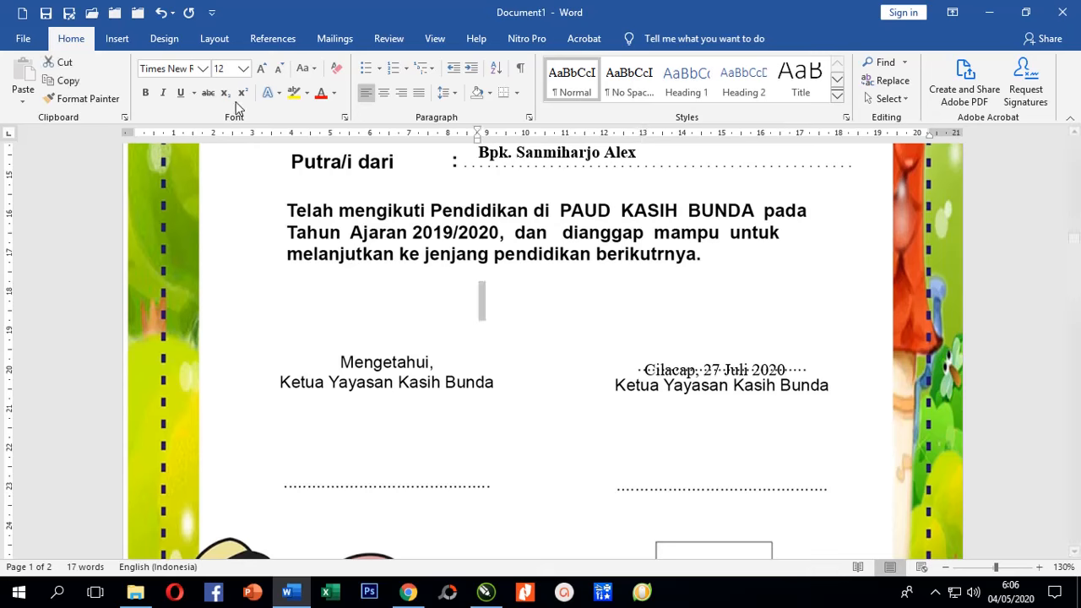
{"action": "left_click", "coordinate": [243, 69]}
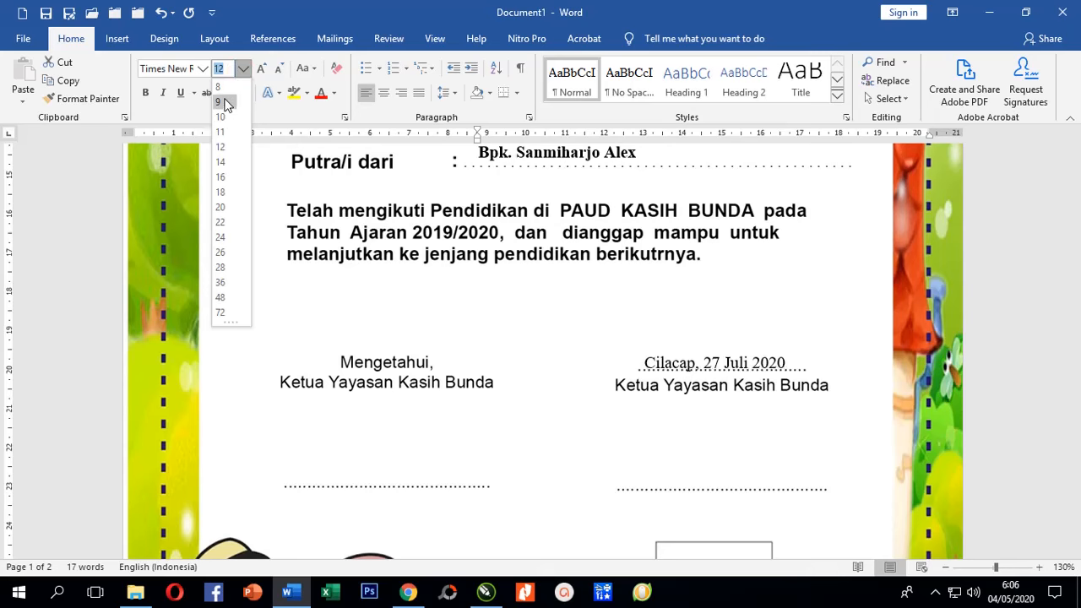
{"action": "left_click", "coordinate": [222, 102]}
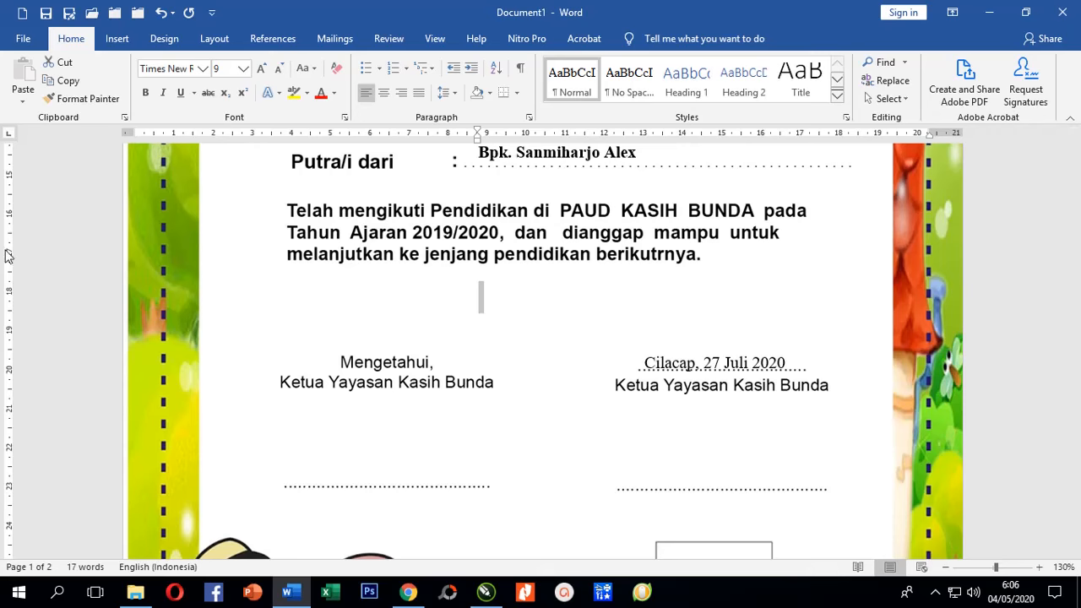
{"action": "key", "text": "ctrl+z"}
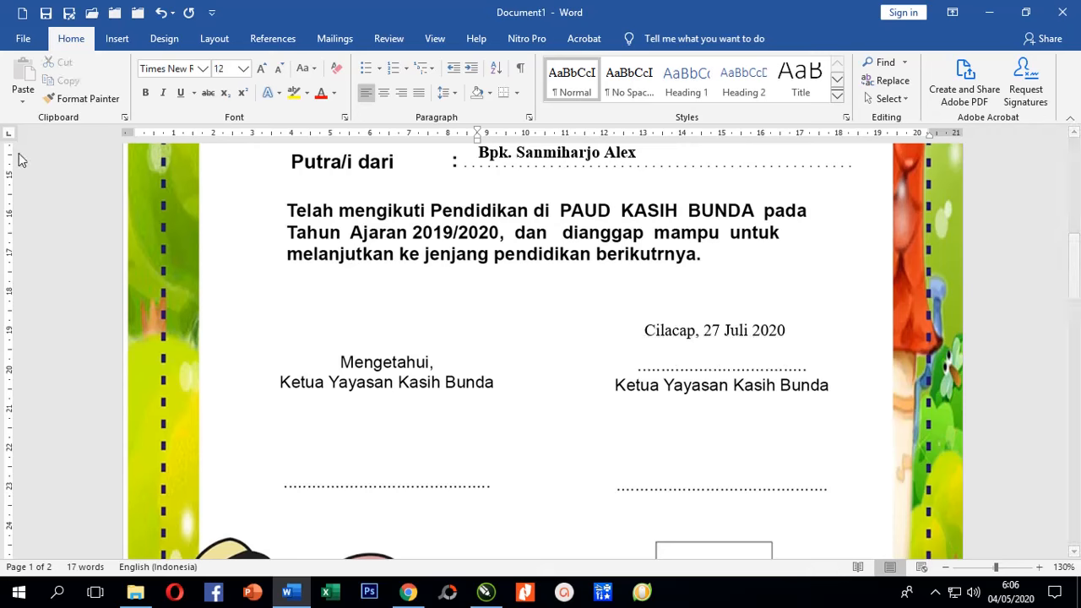
{"action": "key", "text": "ctrl+y"}
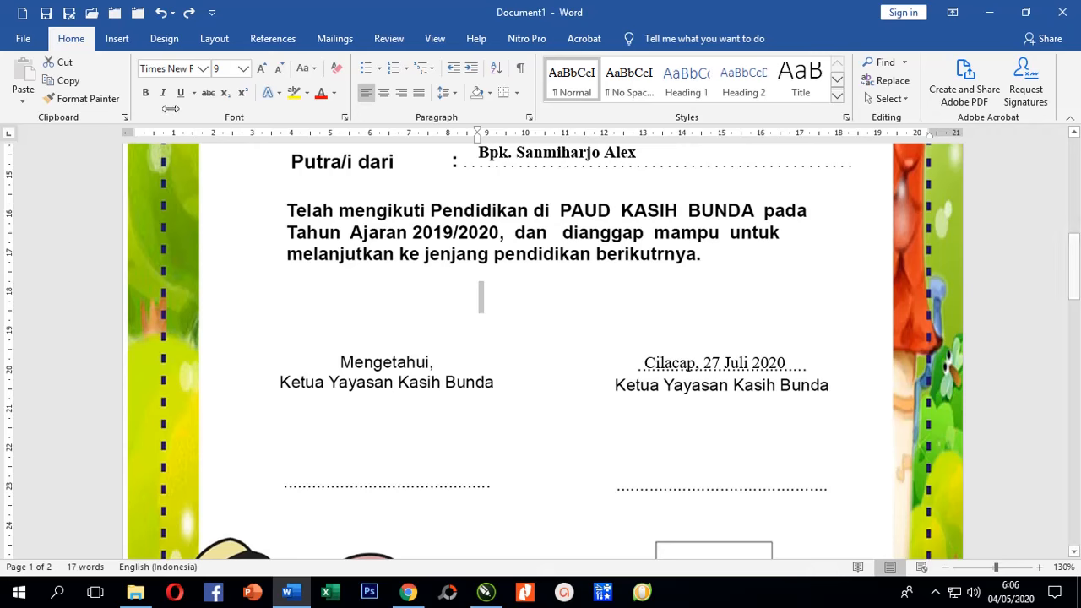
{"action": "left_click", "coordinate": [447, 93]}
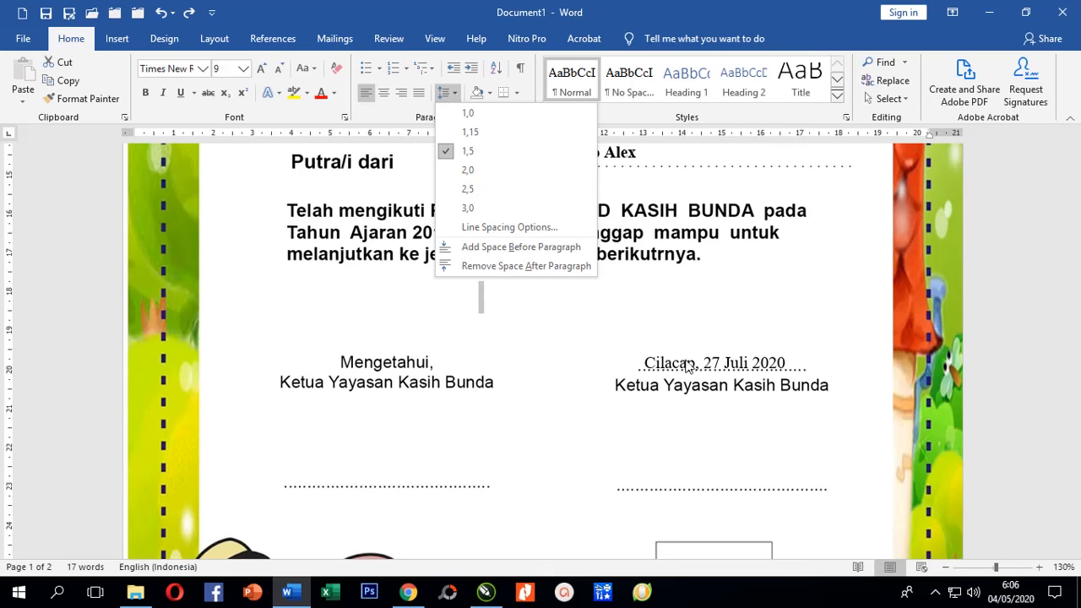
{"action": "left_click", "coordinate": [658, 359]}
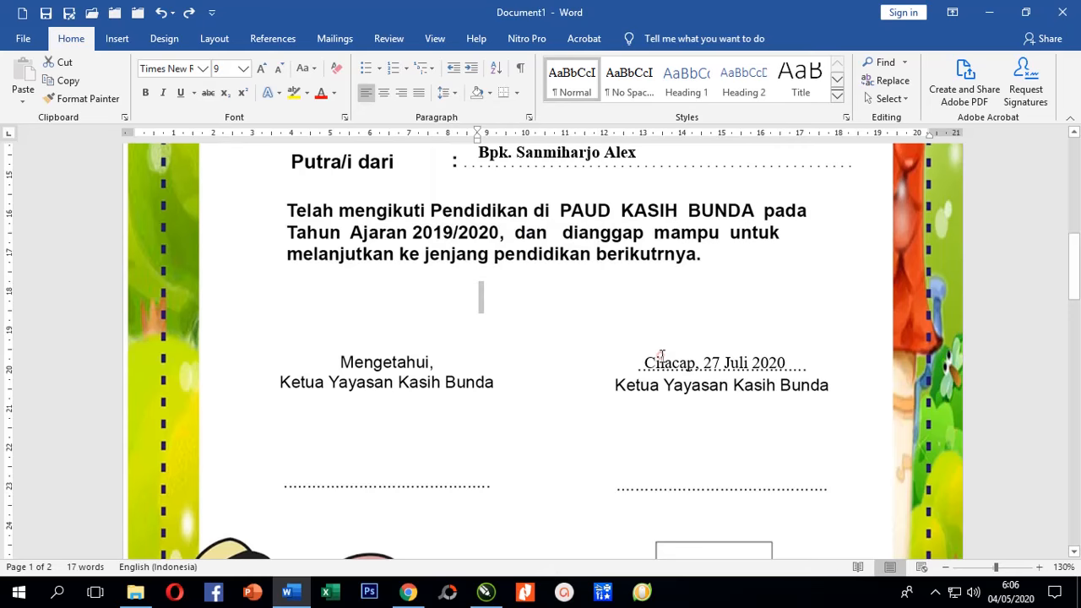
{"action": "scroll", "coordinate": [584, 329], "scroll_direction": "down", "scroll_amount": 1}
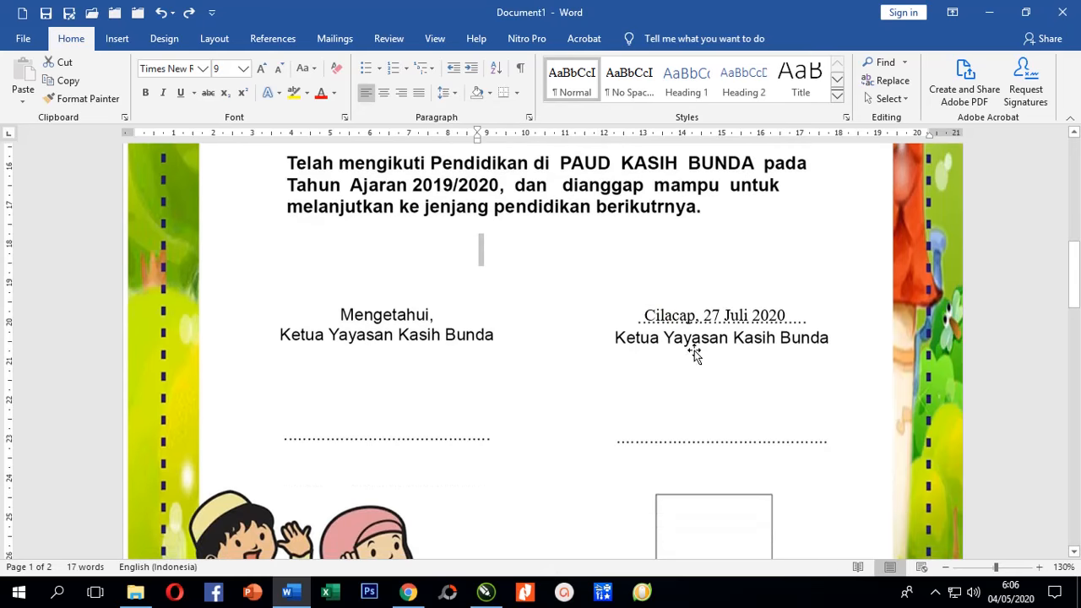
{"action": "left_click", "coordinate": [406, 434]}
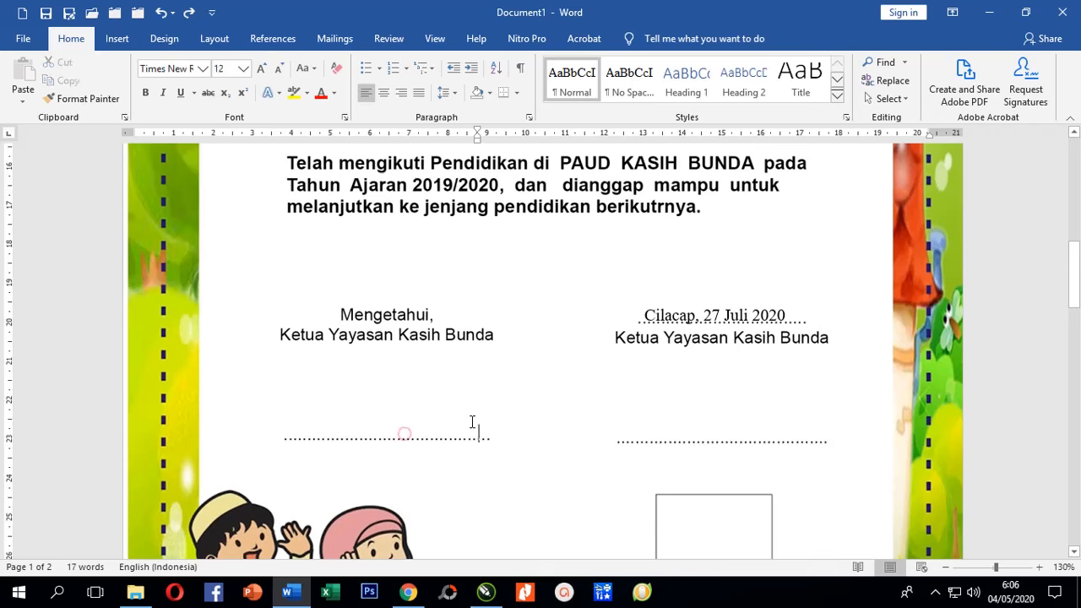
Type the left signatory's name, centre it with the ruler indent, and size it 14 pt.
{"action": "left_click", "coordinate": [287, 435]}
{"action": "left_click_drag", "start_coordinate": [478, 141], "coordinate": [282, 141]}
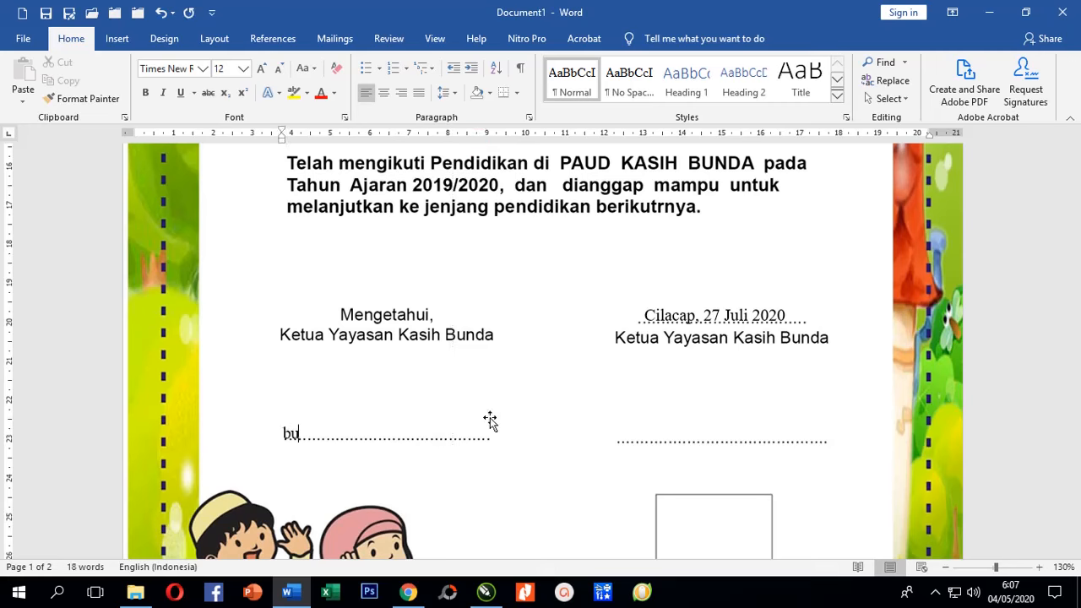
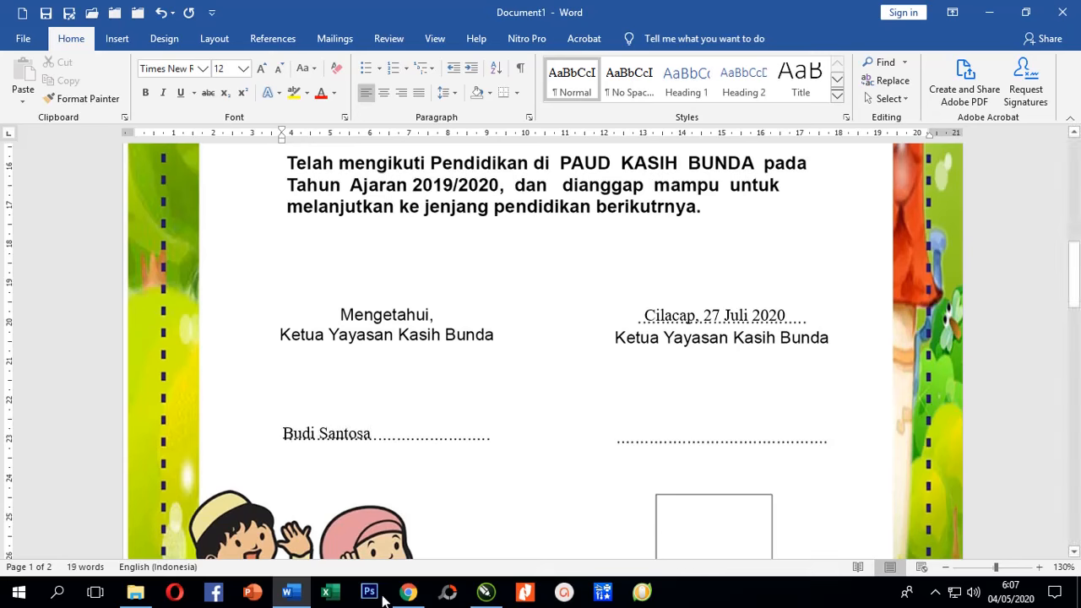
{"action": "left_click_drag", "start_coordinate": [284, 434], "coordinate": [434, 437]}
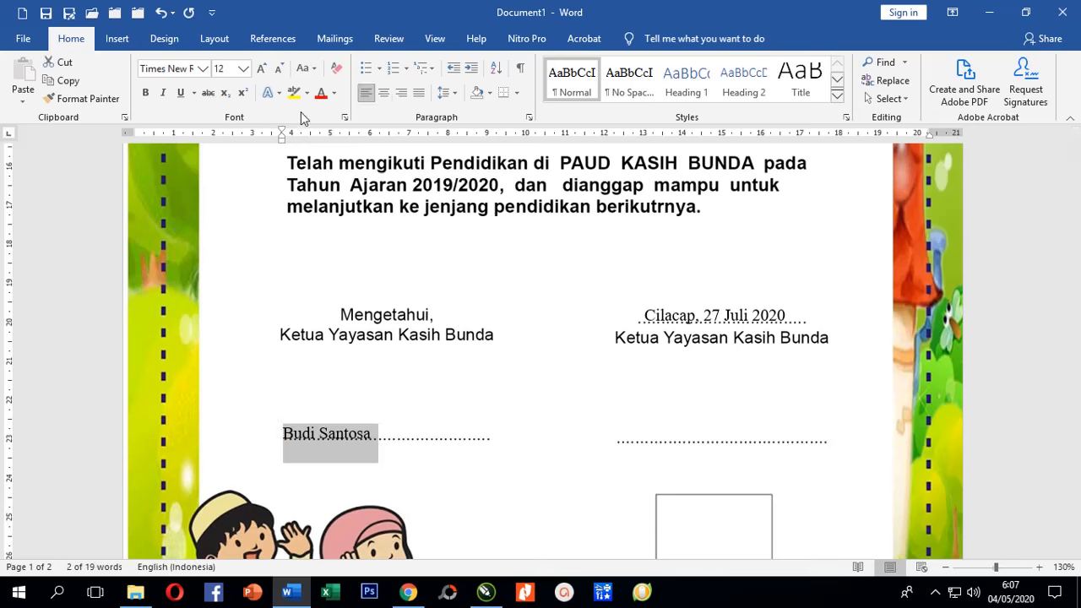
{"action": "left_click_drag", "start_coordinate": [282, 140], "coordinate": [341, 143]}
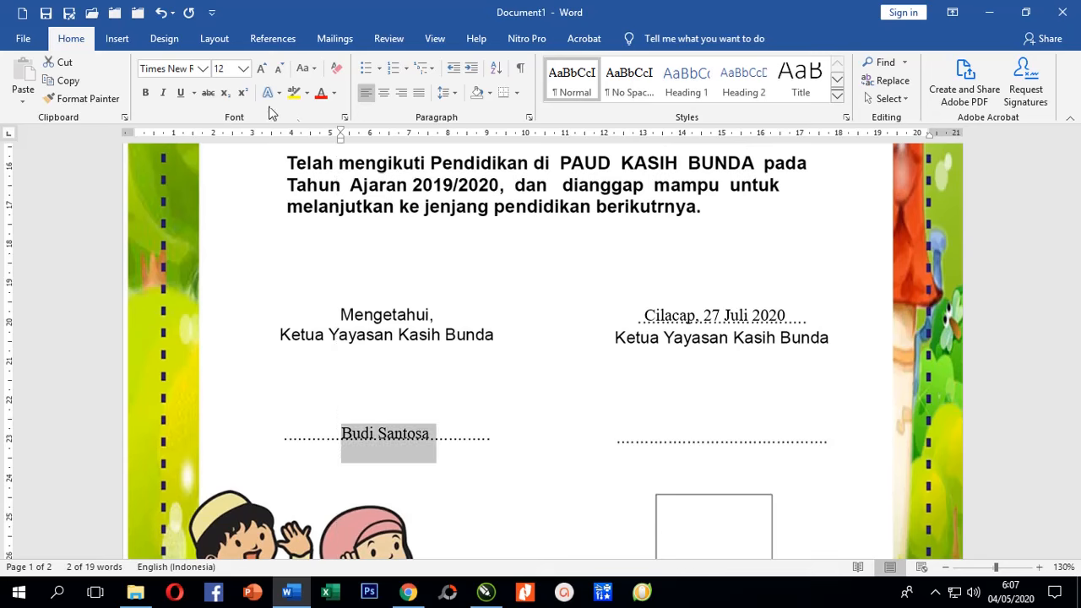
{"action": "left_click", "coordinate": [244, 71]}
{"action": "left_click", "coordinate": [223, 159]}
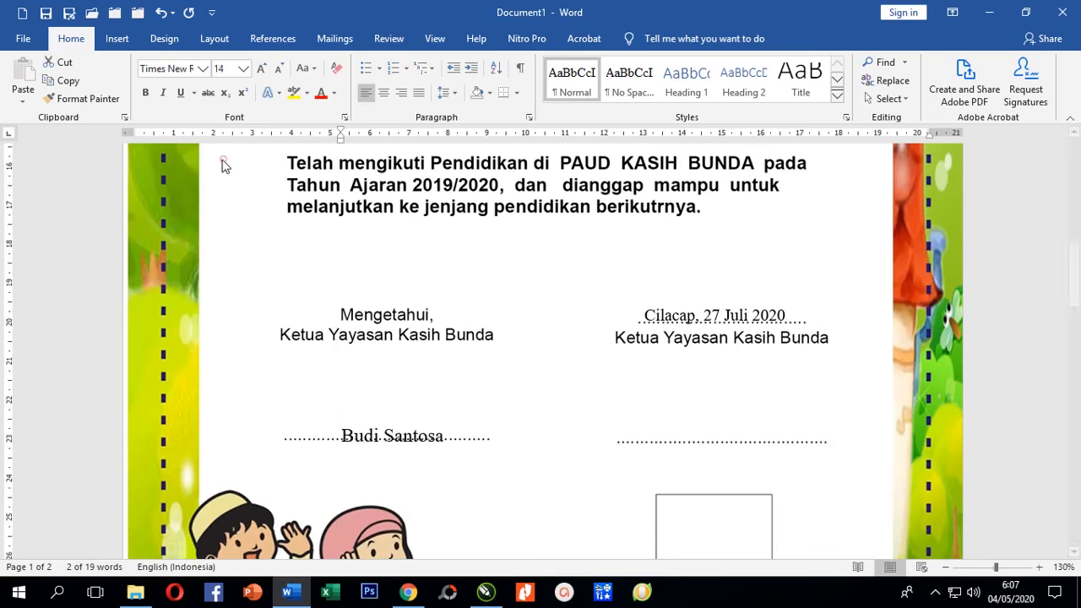
Shrink the empty line above to 10 pt and type the second signatory's name and title on the right.
{"action": "left_click", "coordinate": [74, 393]}
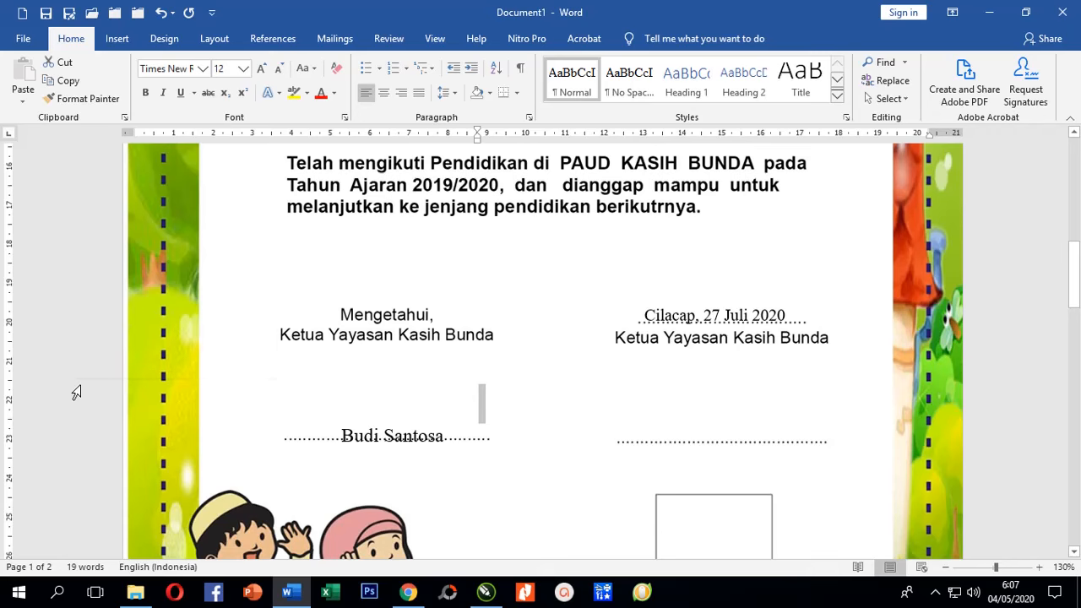
{"action": "key", "text": "ctrl+bracketleft"}
{"action": "key", "text": "ctrl+bracketleft"}
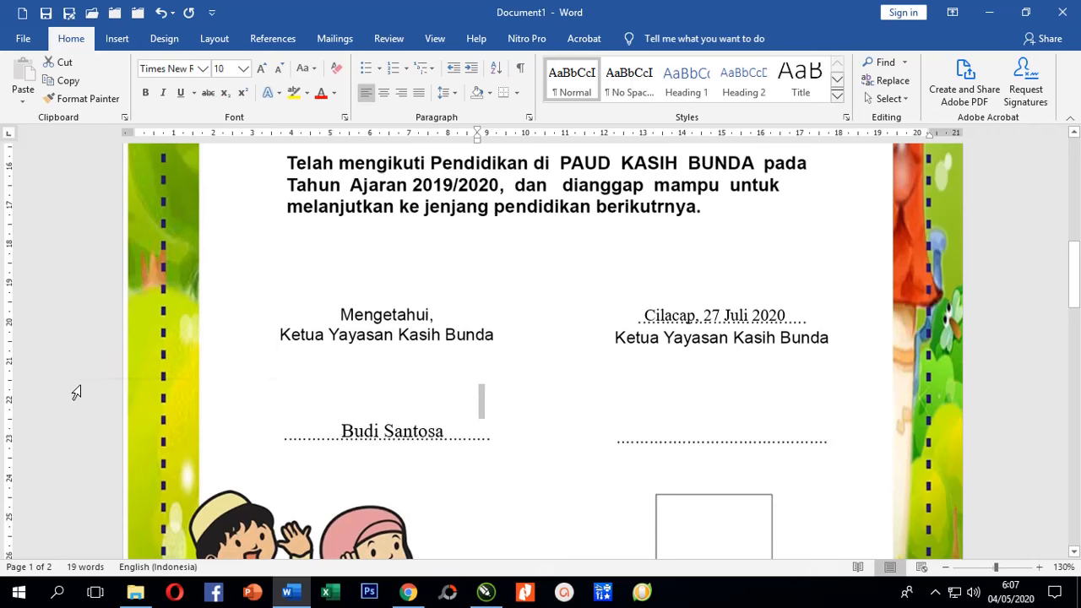
{"action": "left_click", "coordinate": [420, 433]}
{"action": "key", "text": "End"}
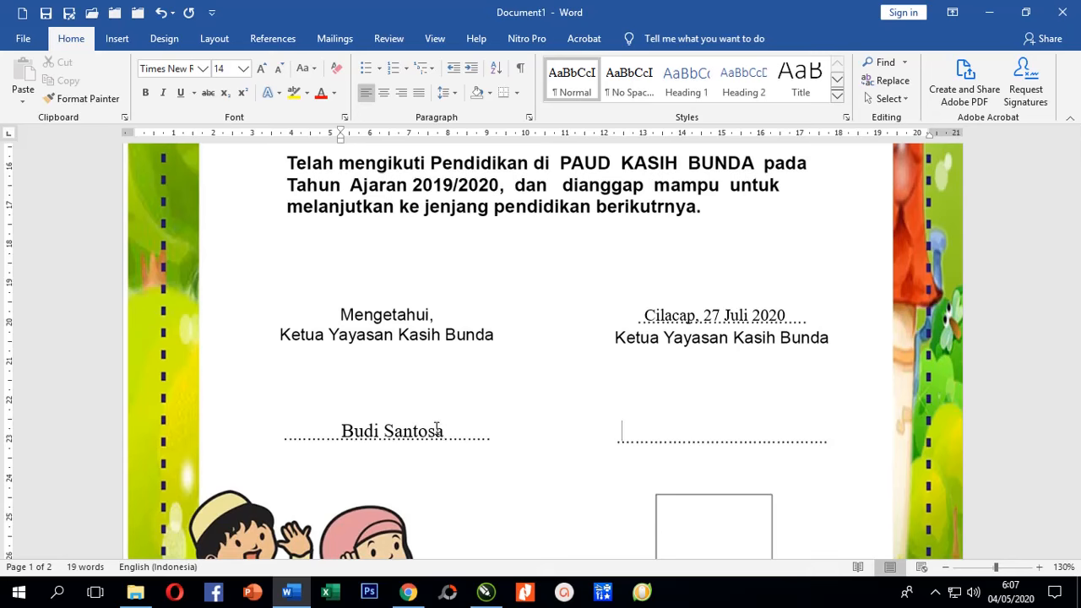
{"action": "key", "text": "Tab"}
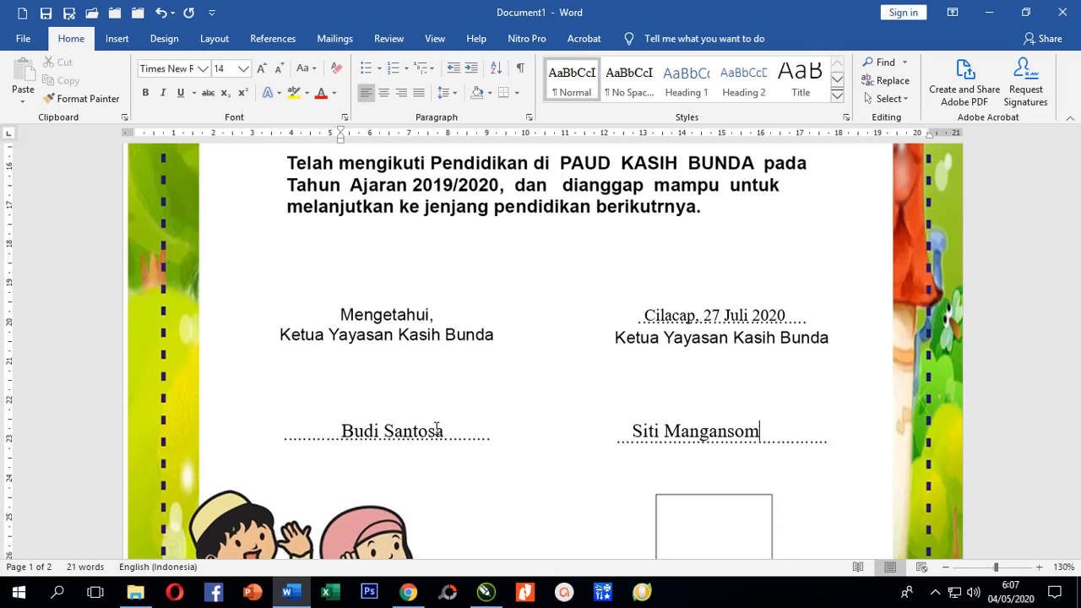
Scroll through the finished certificate from signatures to letterhead, then create a new blank document.
{"action": "scroll", "coordinate": [648, 367], "scroll_direction": "down", "scroll_amount": 5}
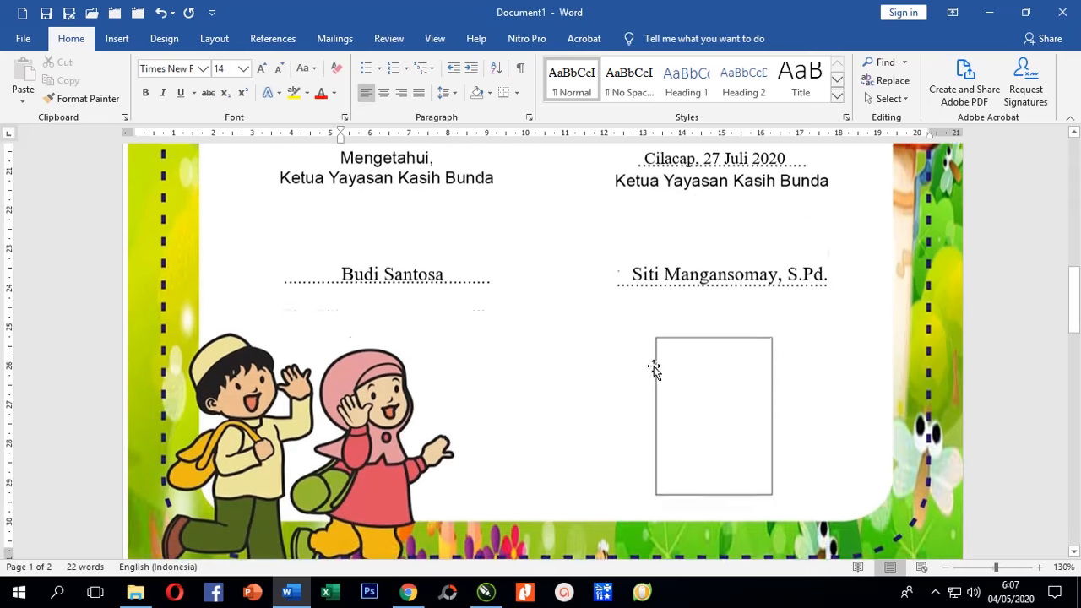
{"action": "scroll", "coordinate": [658, 367], "scroll_direction": "up", "scroll_amount": 3}
{"action": "scroll", "coordinate": [658, 368], "scroll_direction": "up", "scroll_amount": 3}
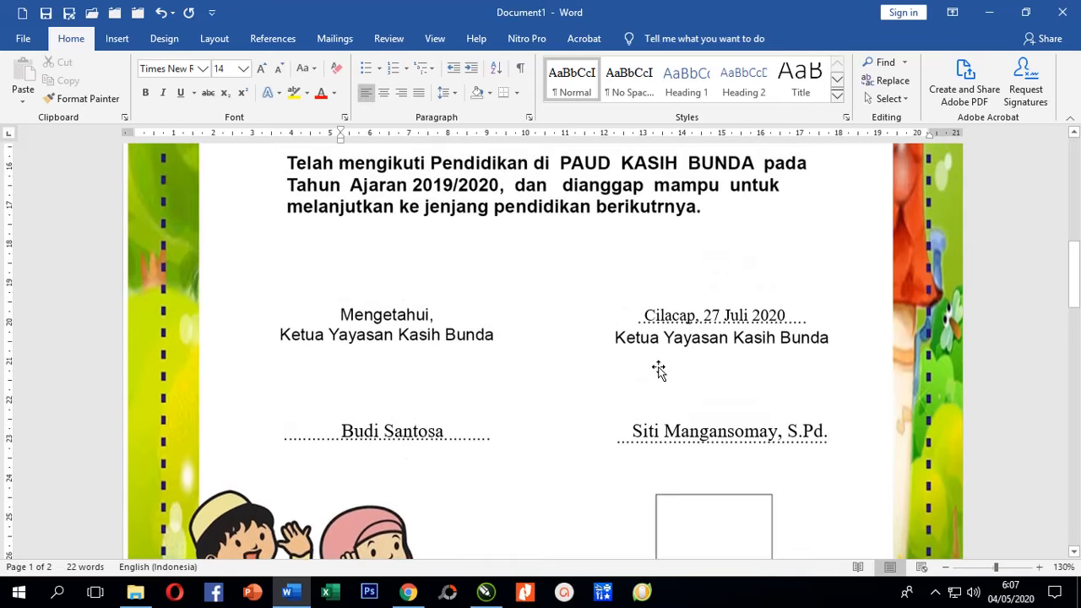
{"action": "scroll", "coordinate": [659, 369], "scroll_direction": "up", "scroll_amount": 10}
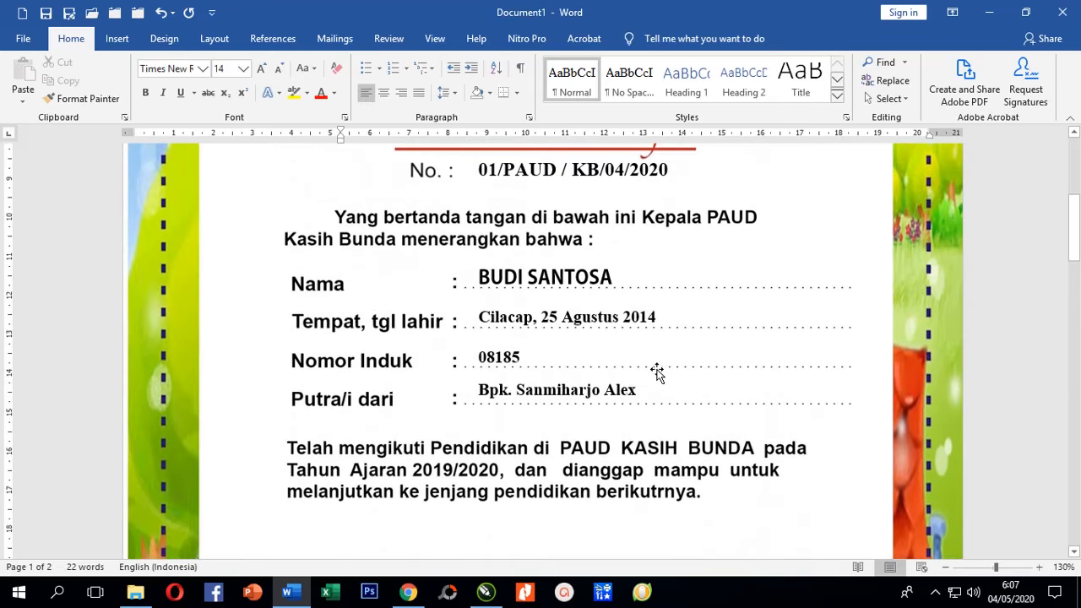
{"action": "scroll", "coordinate": [658, 373], "scroll_direction": "up", "scroll_amount": 5}
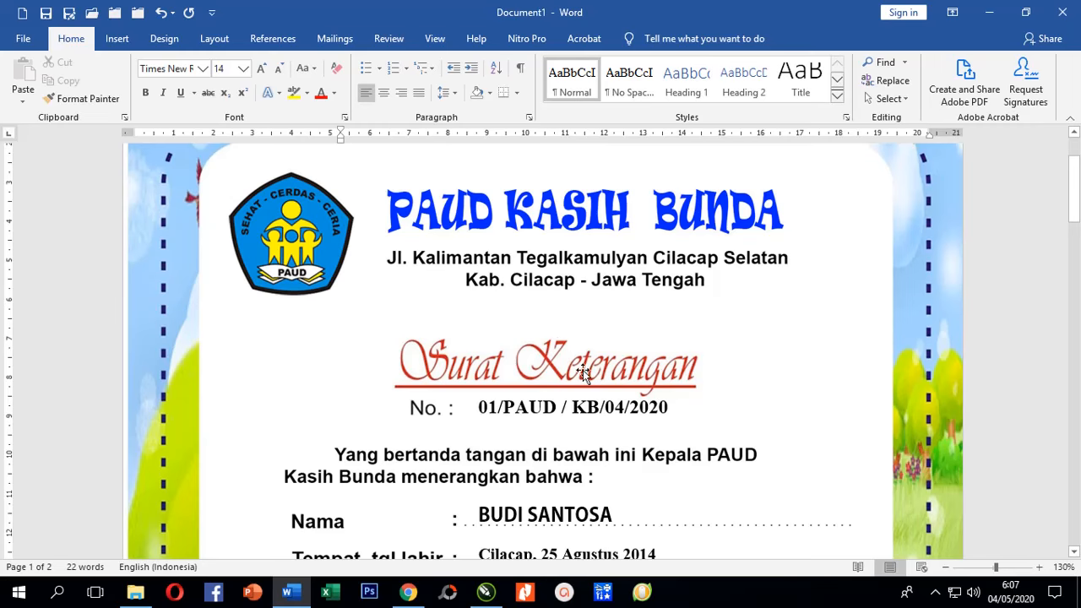
{"action": "scroll", "coordinate": [620, 380], "scroll_direction": "down", "scroll_amount": 2}
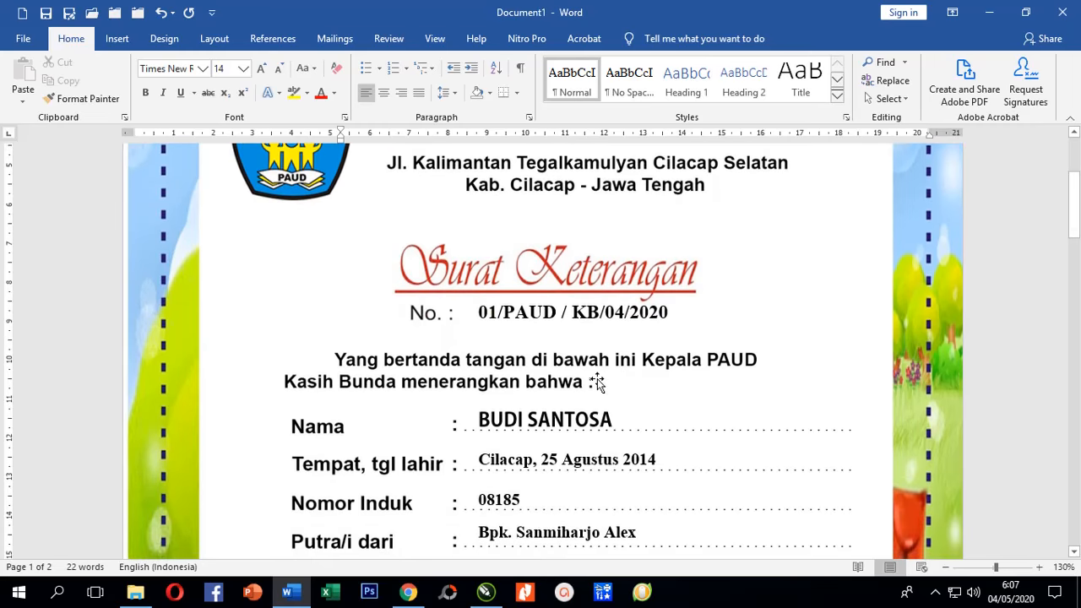
{"action": "scroll", "coordinate": [596, 380], "scroll_direction": "down", "scroll_amount": 1}
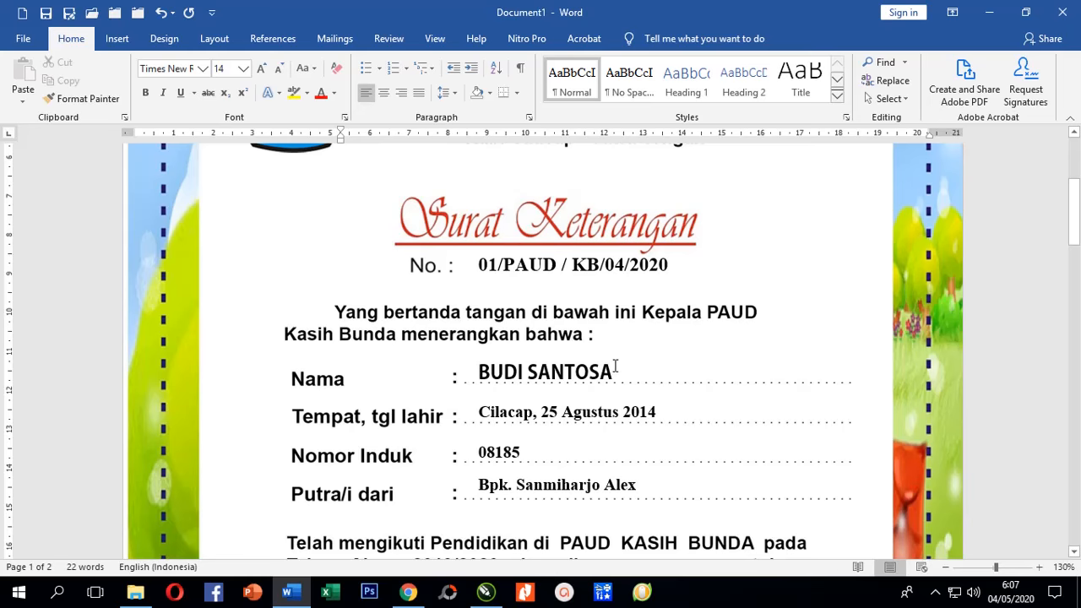
{"action": "scroll", "coordinate": [611, 364], "scroll_direction": "down", "scroll_amount": 3}
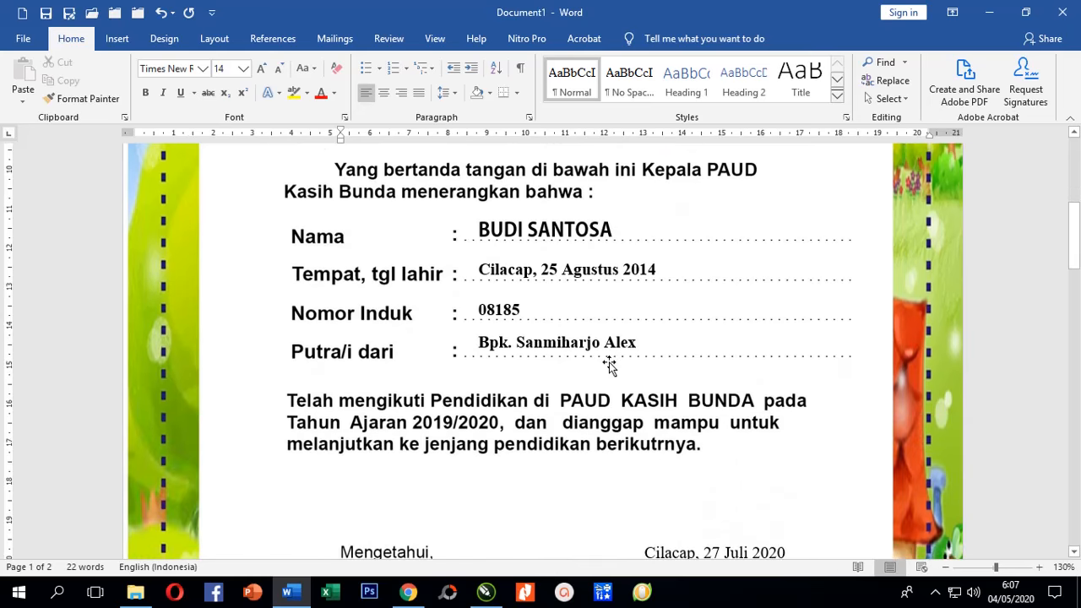
{"action": "scroll", "coordinate": [548, 365], "scroll_direction": "up", "scroll_amount": 5}
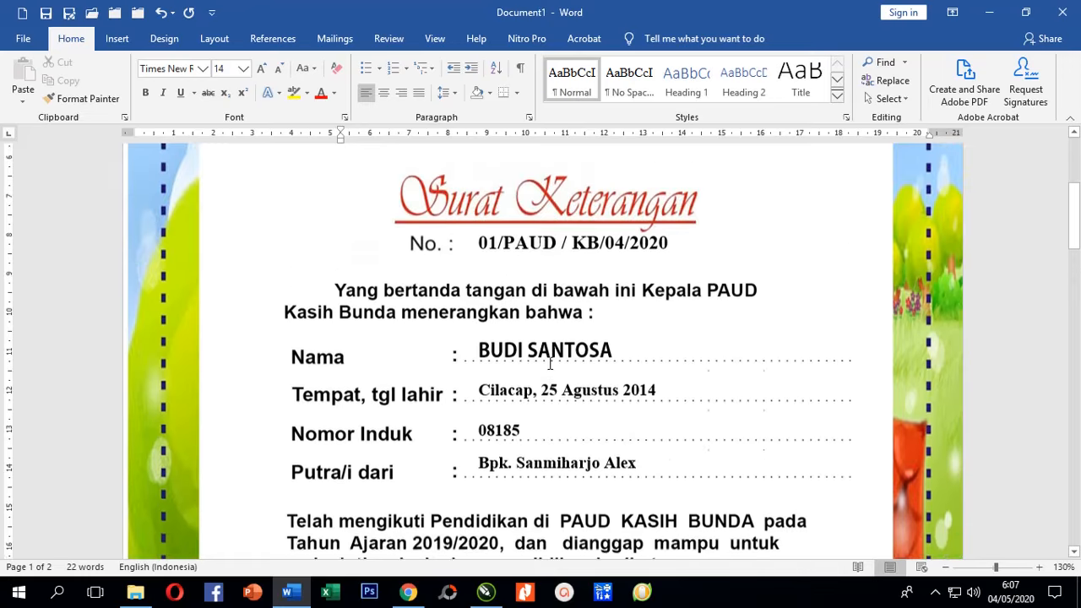
{"action": "scroll", "coordinate": [548, 365], "scroll_direction": "up", "scroll_amount": 1}
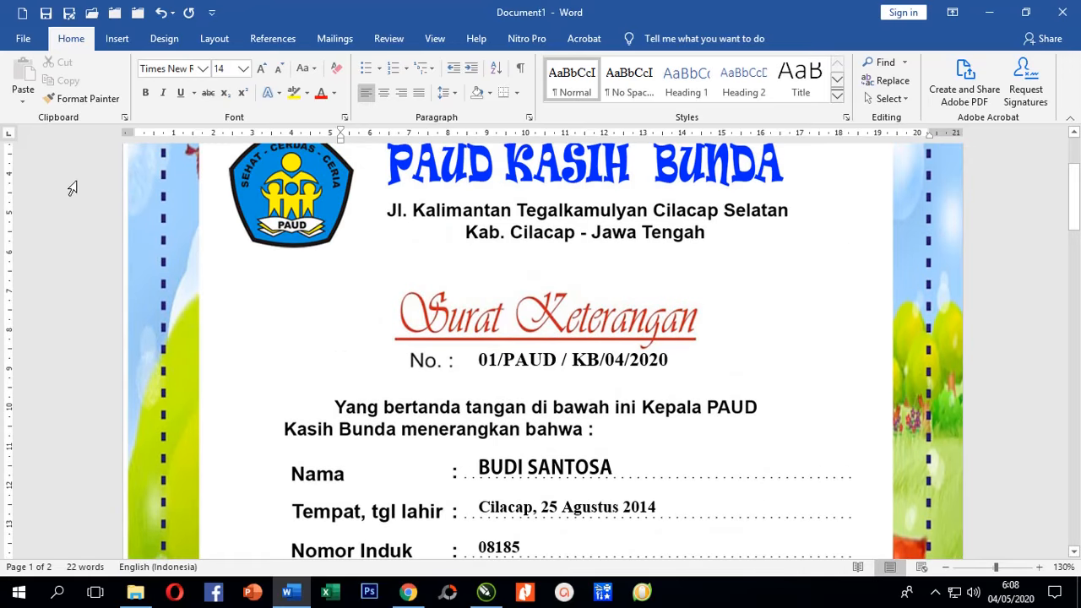
{"action": "left_click", "coordinate": [22, 11]}
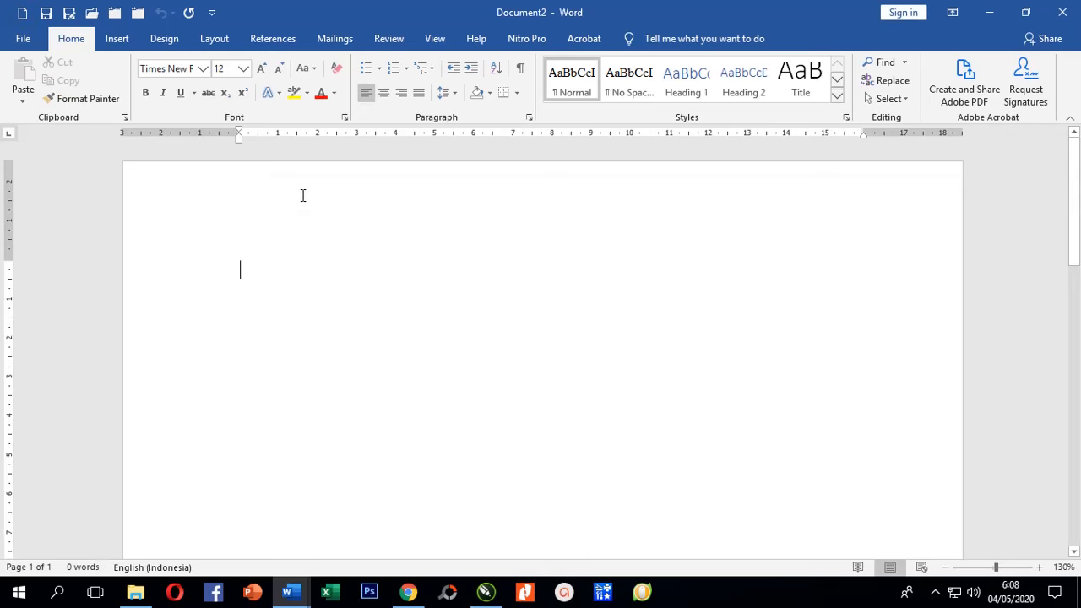
Set the new page's orientation to Landscape in Page Setup.
{"action": "left_click", "coordinate": [215, 39]}
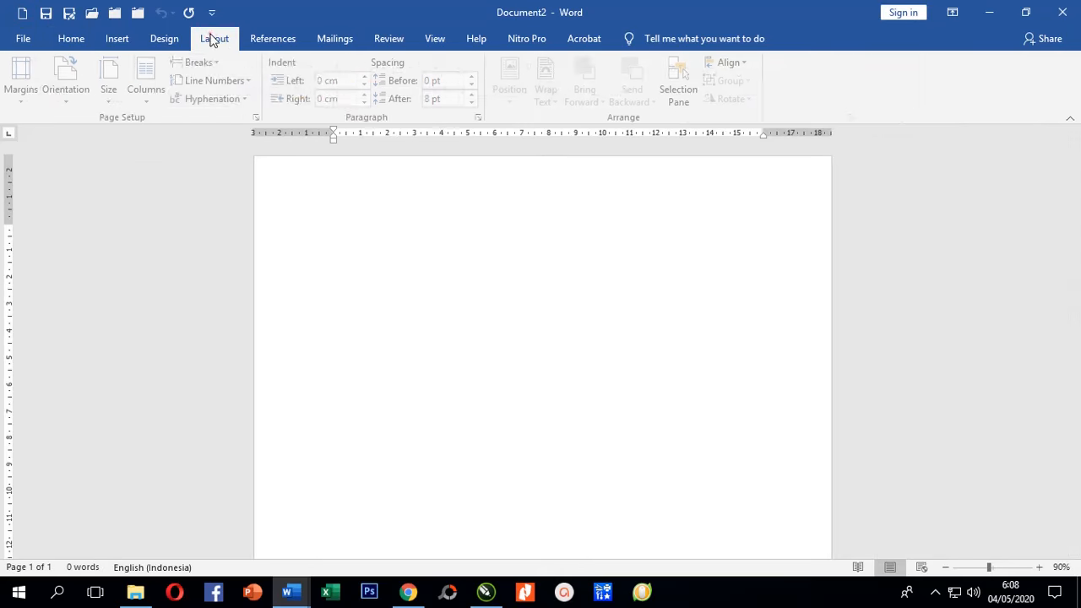
{"action": "left_click", "coordinate": [260, 117]}
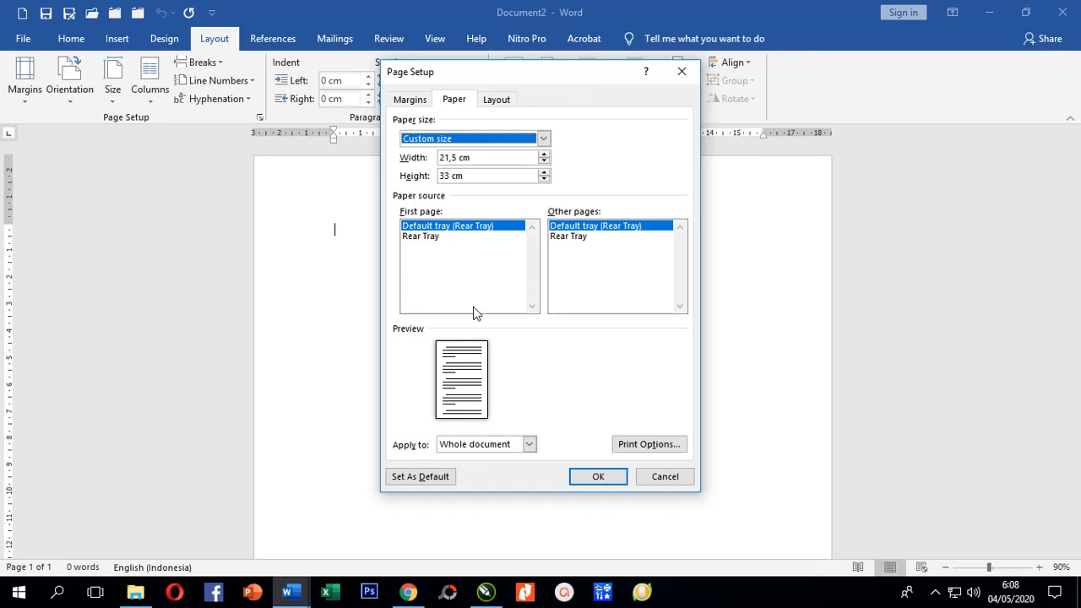
{"action": "left_click", "coordinate": [412, 102]}
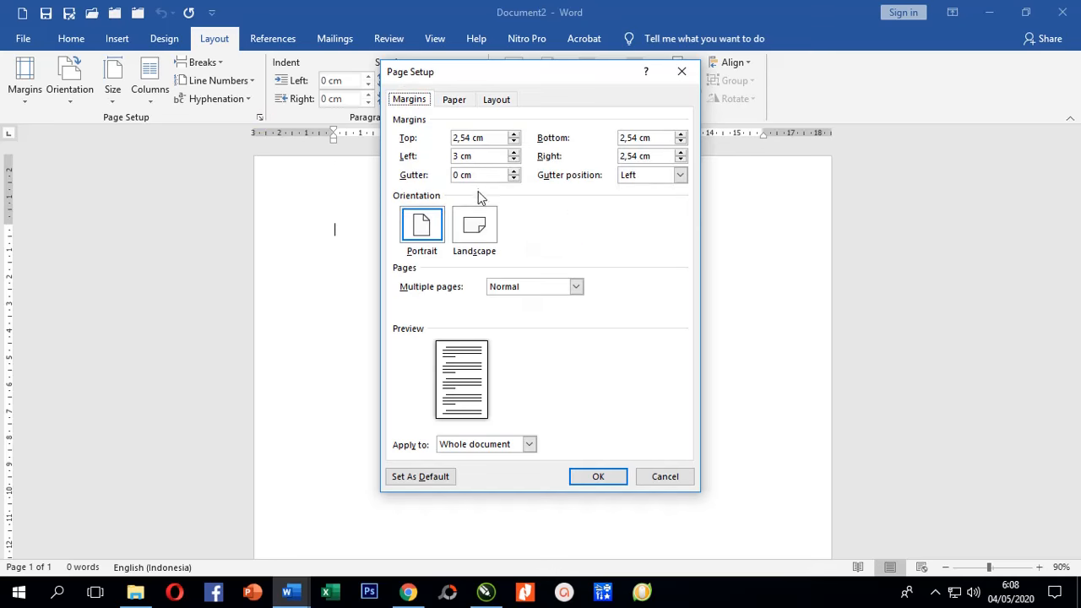
{"action": "left_click", "coordinate": [488, 235]}
{"action": "left_click", "coordinate": [591, 475]}
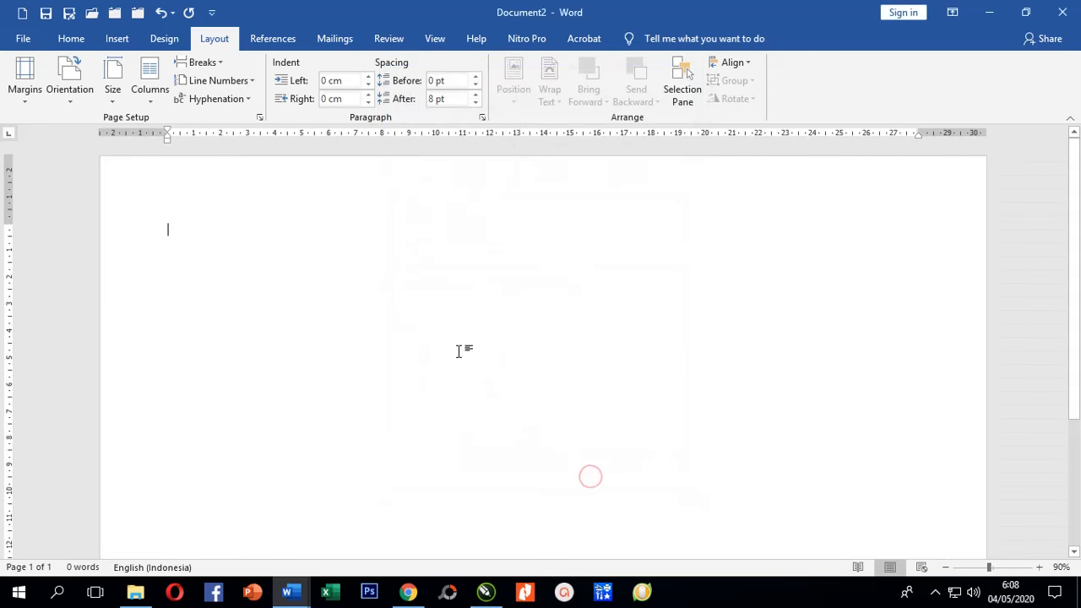
Set all margins to 0 and let Word fix them to the printable minimum.
{"action": "scroll", "coordinate": [445, 341], "scroll_direction": "down", "scroll_amount": 3}
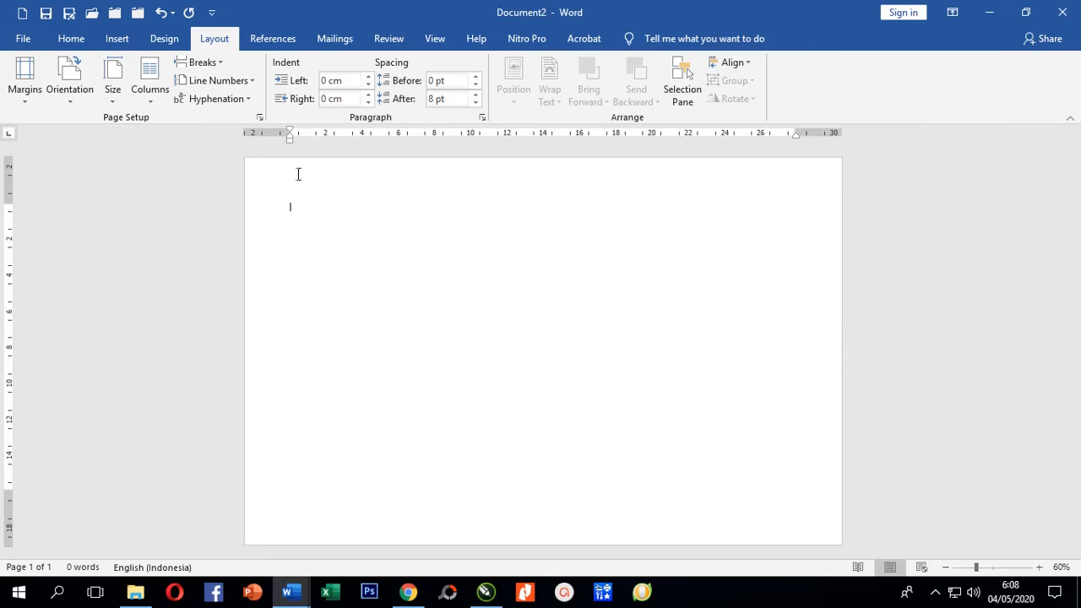
{"action": "left_click", "coordinate": [260, 117]}
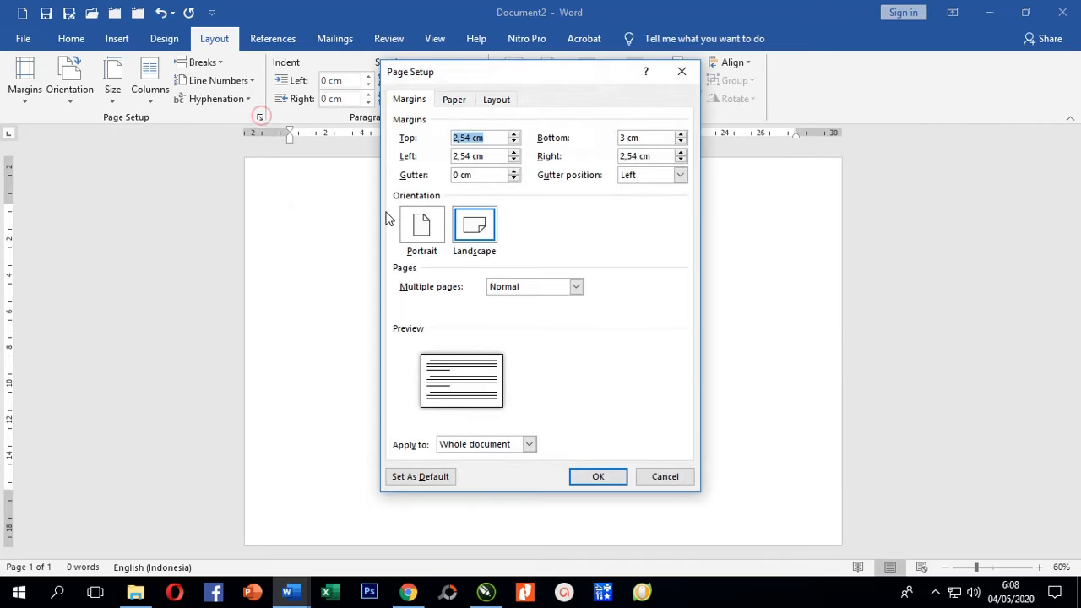
{"action": "type", "text": "0"}
{"action": "key", "text": "Tab"}
{"action": "type", "text": "0"}
{"action": "key", "text": "Tab"}
{"action": "type", "text": "0"}
{"action": "key", "text": "Tab"}
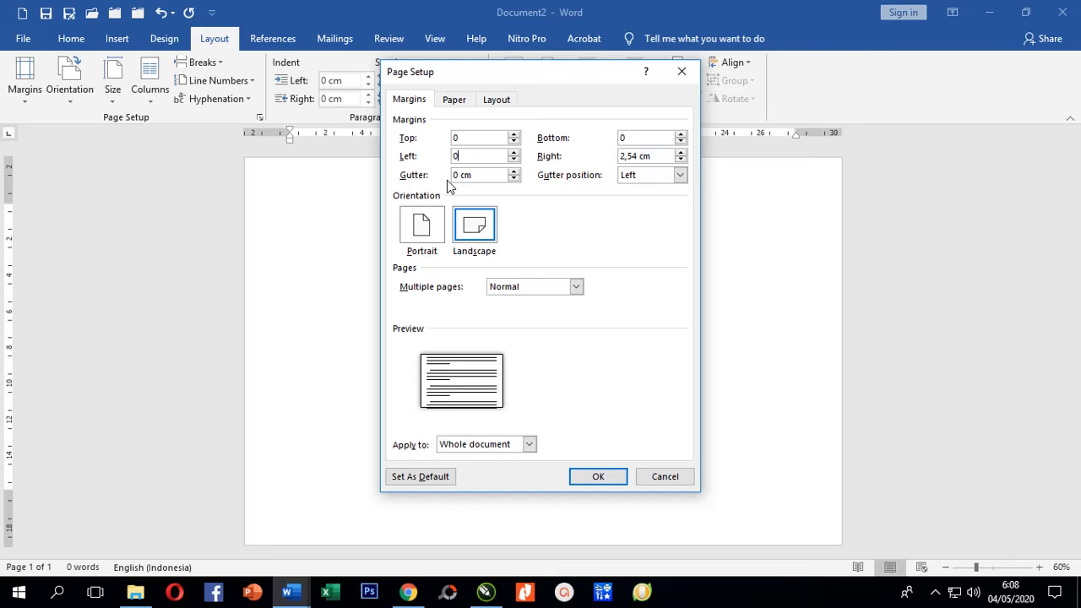
{"action": "type", "text": "0"}
{"action": "key", "text": "Return"}
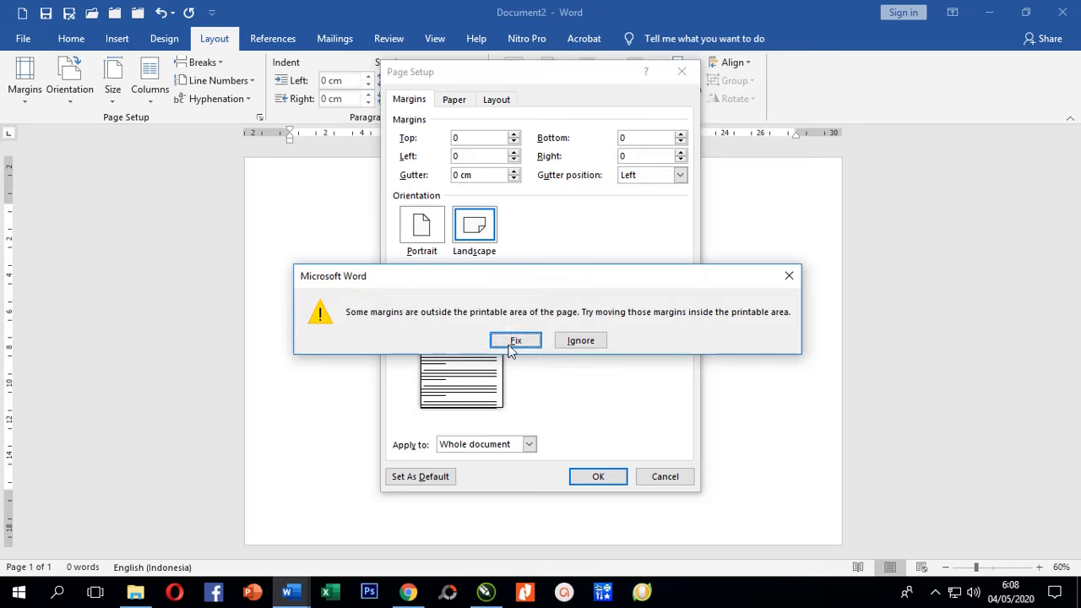
{"action": "left_click", "coordinate": [510, 341]}
{"action": "left_click", "coordinate": [454, 98]}
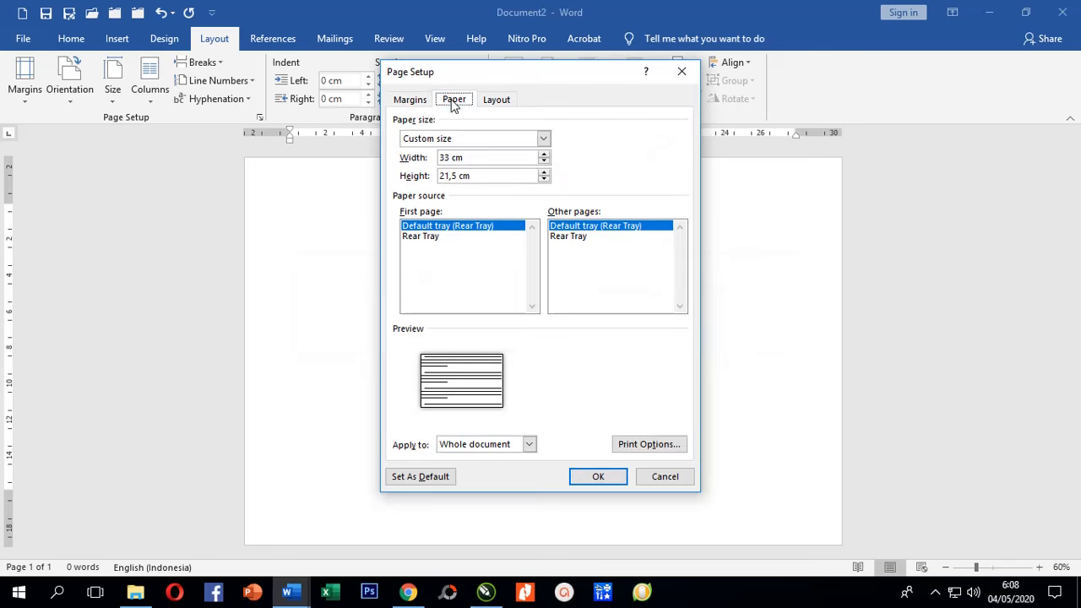
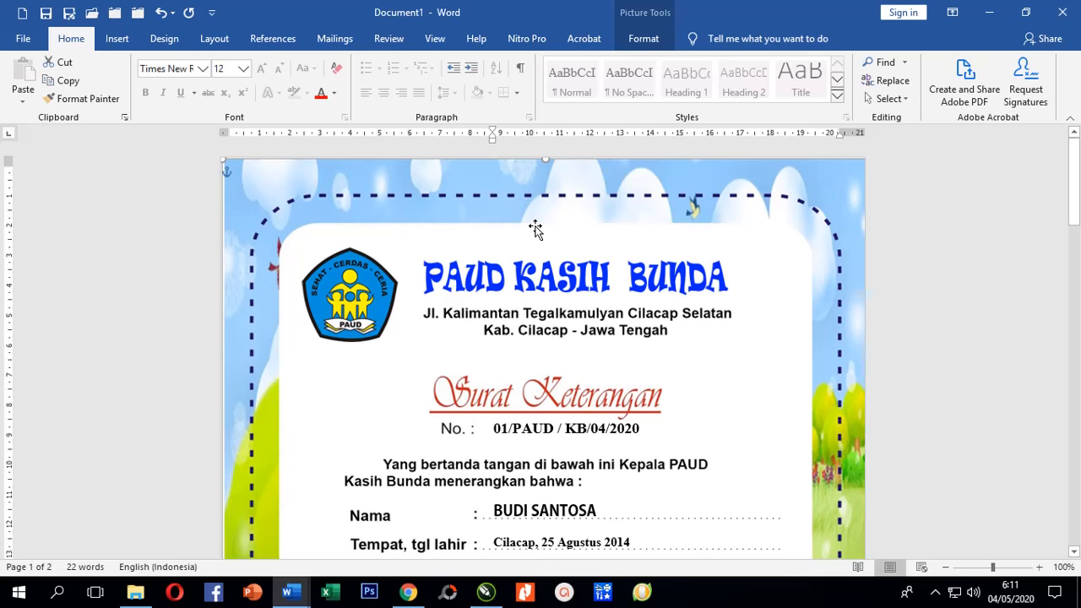
{"action": "key", "text": "Delete"}
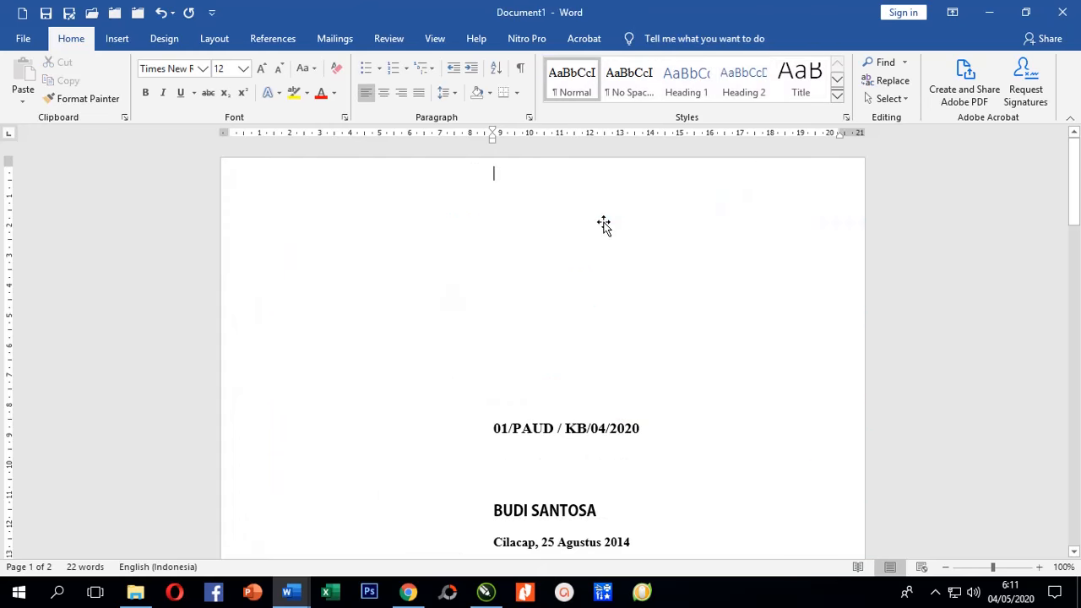
{"action": "scroll", "coordinate": [586, 284], "scroll_direction": "down", "scroll_amount": 10}
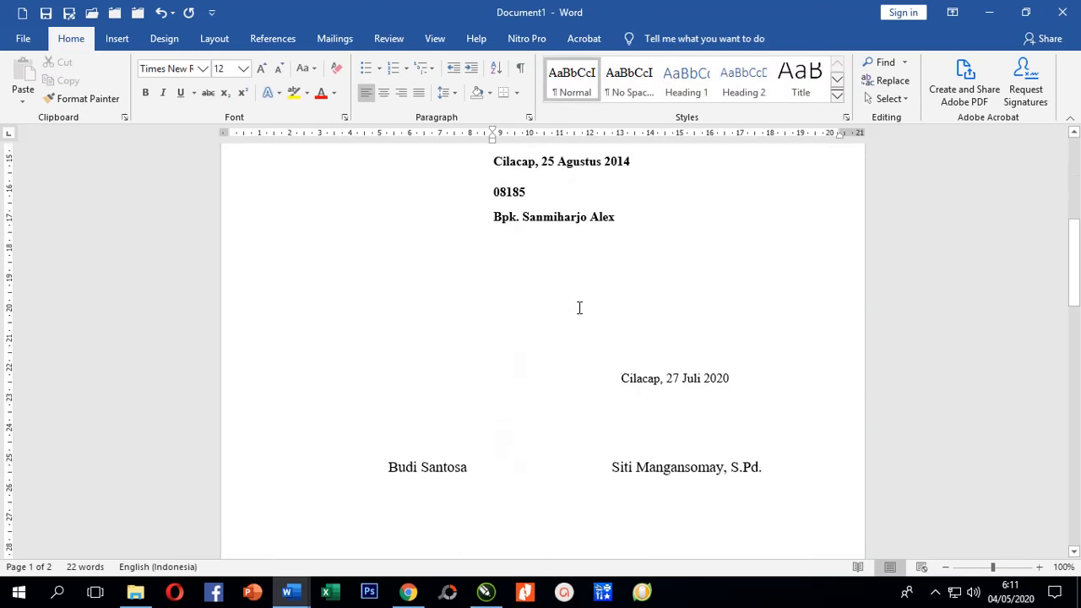
{"action": "scroll", "coordinate": [579, 308], "scroll_direction": "up", "scroll_amount": 6}
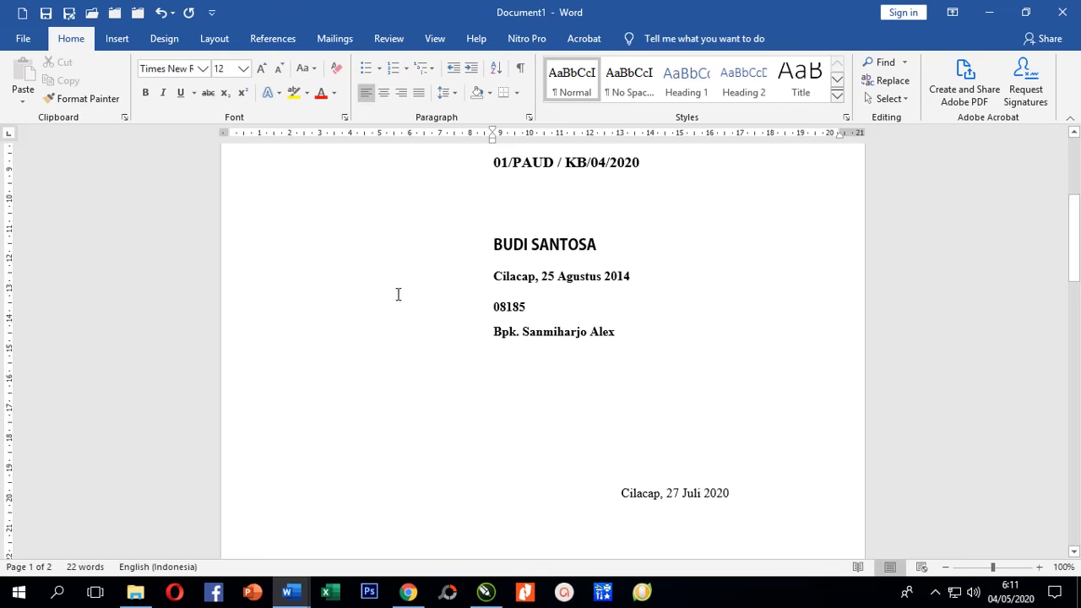
{"action": "left_click", "coordinate": [23, 39]}
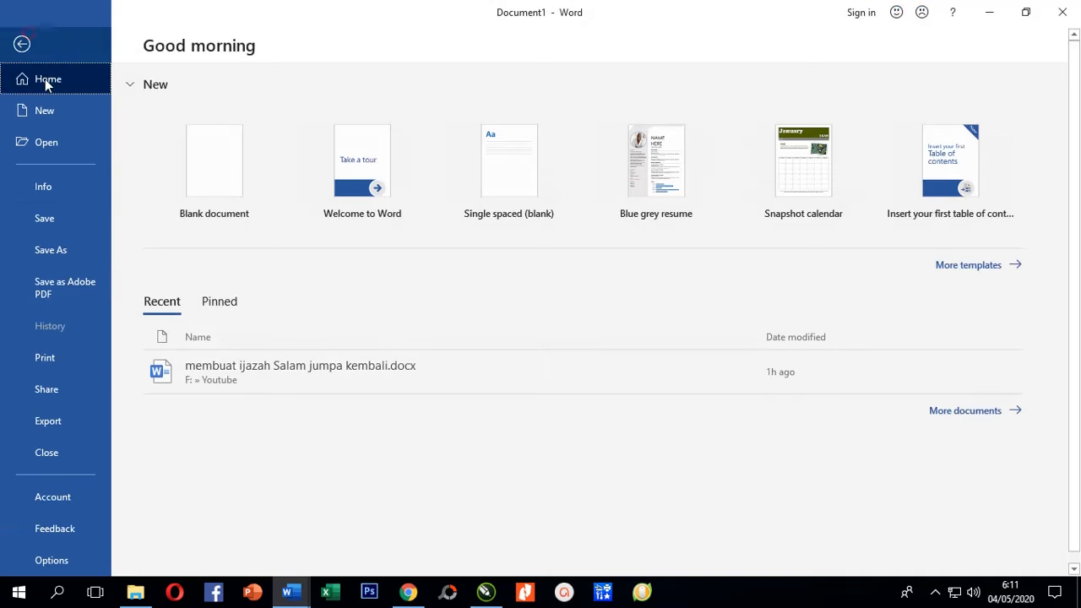
{"action": "left_click", "coordinate": [49, 358]}
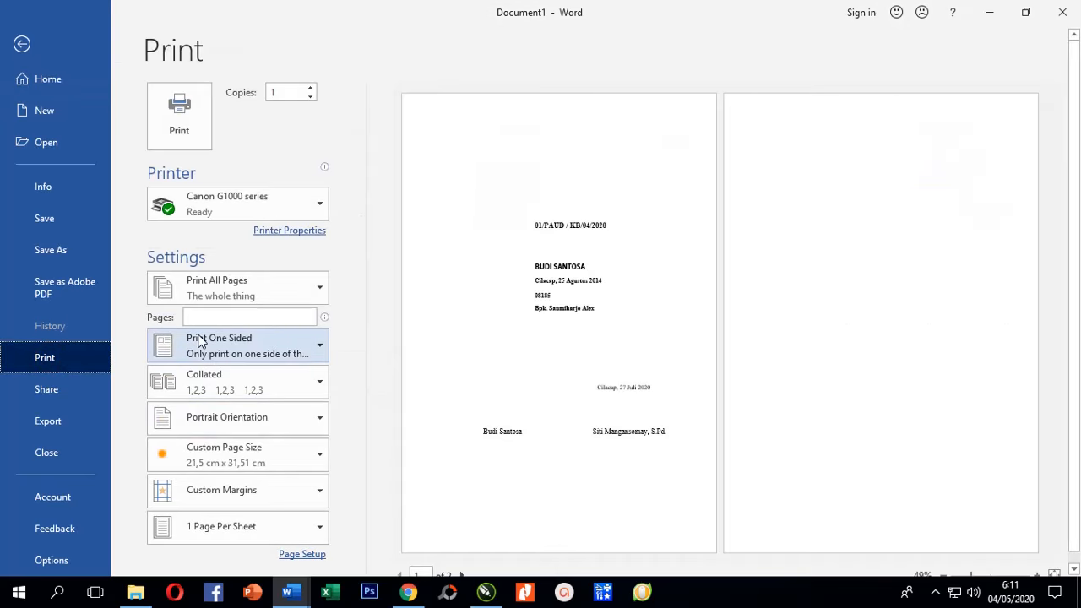
{"action": "left_click", "coordinate": [23, 52]}
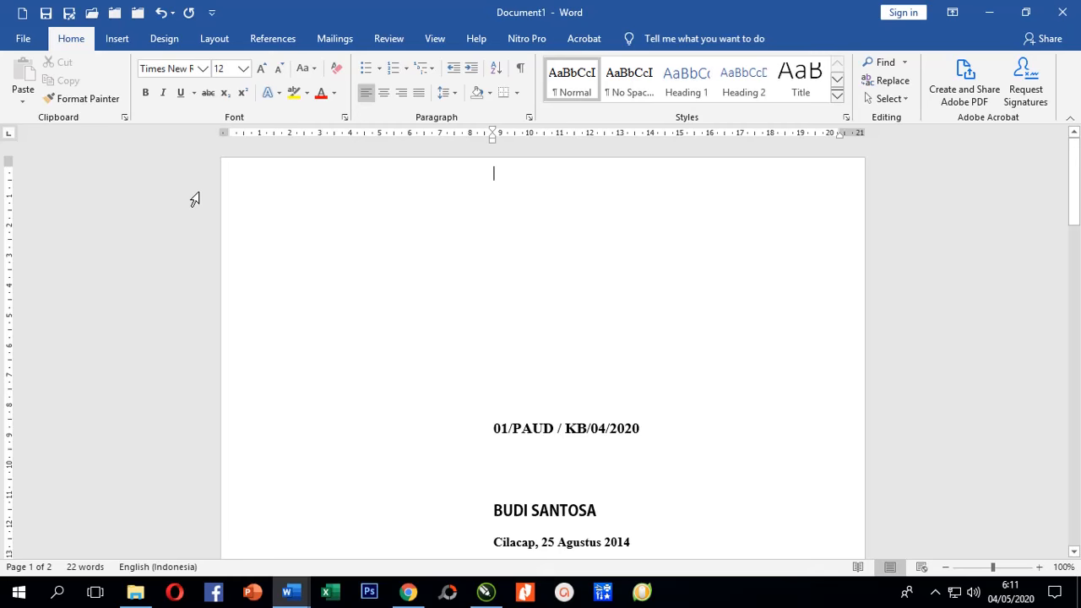
Bring back the certificate's decorated background picture and check the restored page.
{"action": "left_click", "coordinate": [511, 432]}
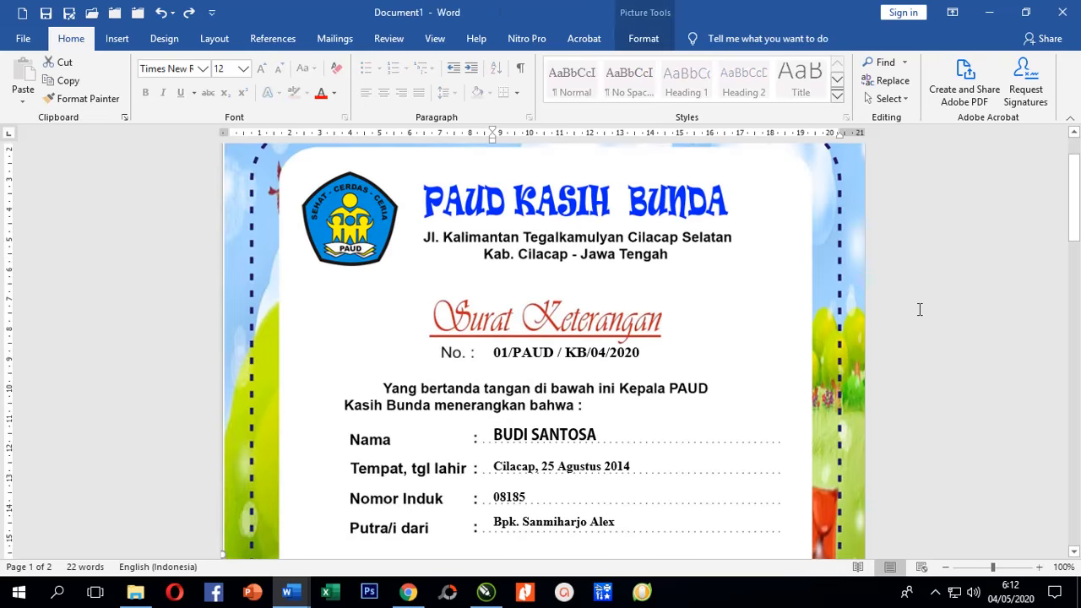
{"action": "scroll", "coordinate": [920, 310], "scroll_direction": "down", "scroll_amount": 2}
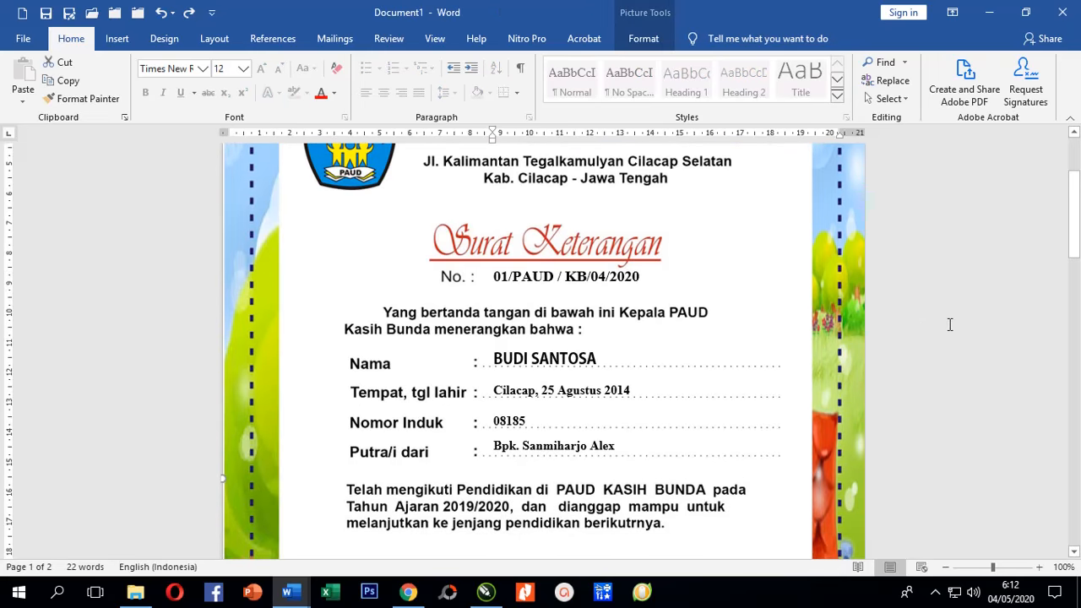
{"action": "left_click", "coordinate": [949, 324]}
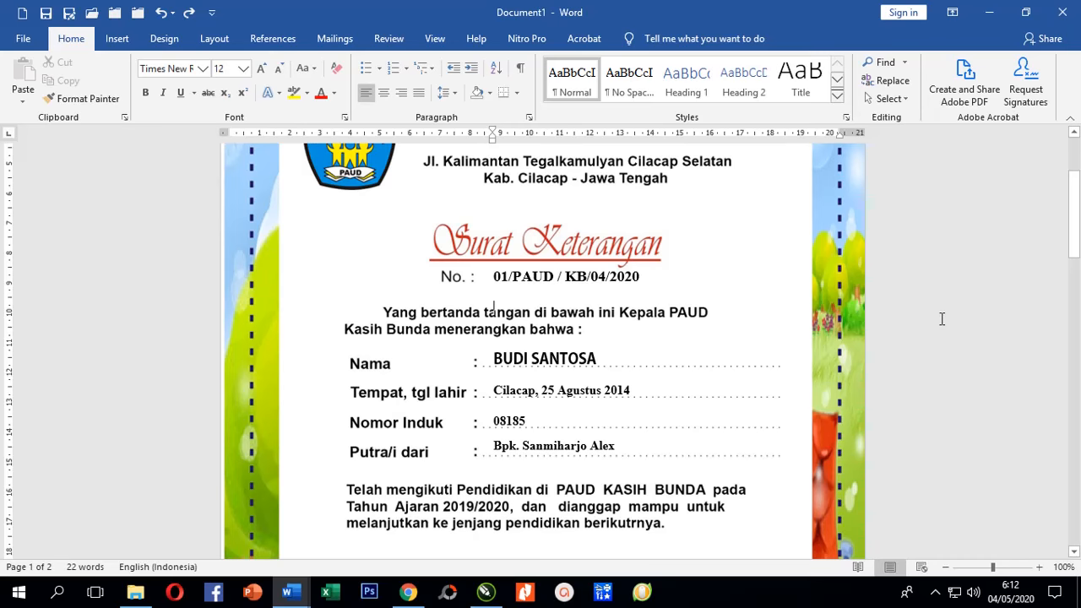
{"action": "scroll", "coordinate": [941, 319], "scroll_direction": "down", "scroll_amount": 5}
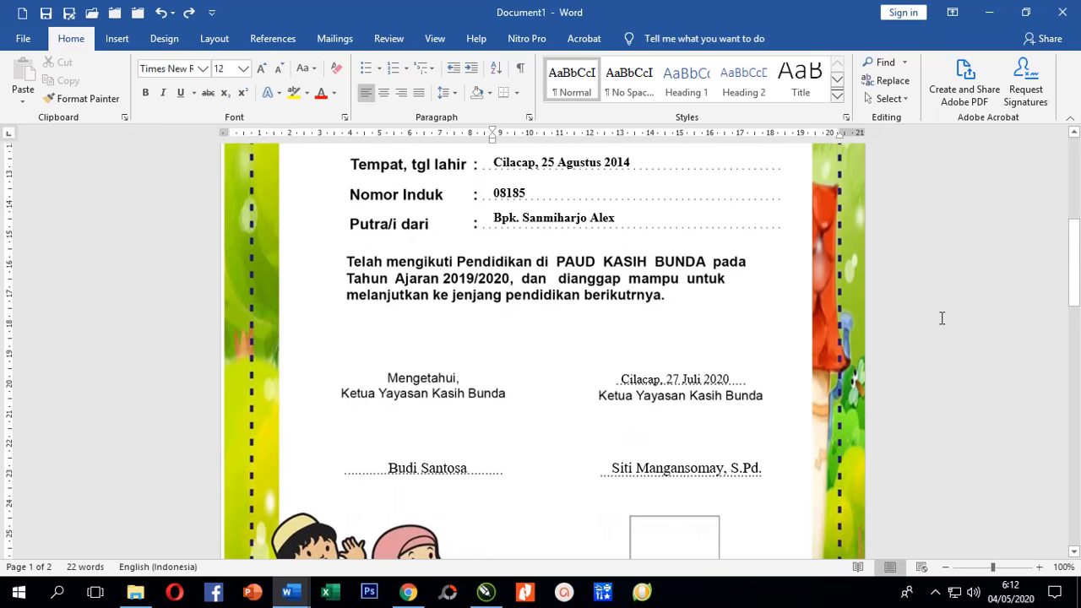
{"action": "scroll", "coordinate": [942, 318], "scroll_direction": "up", "scroll_amount": 5}
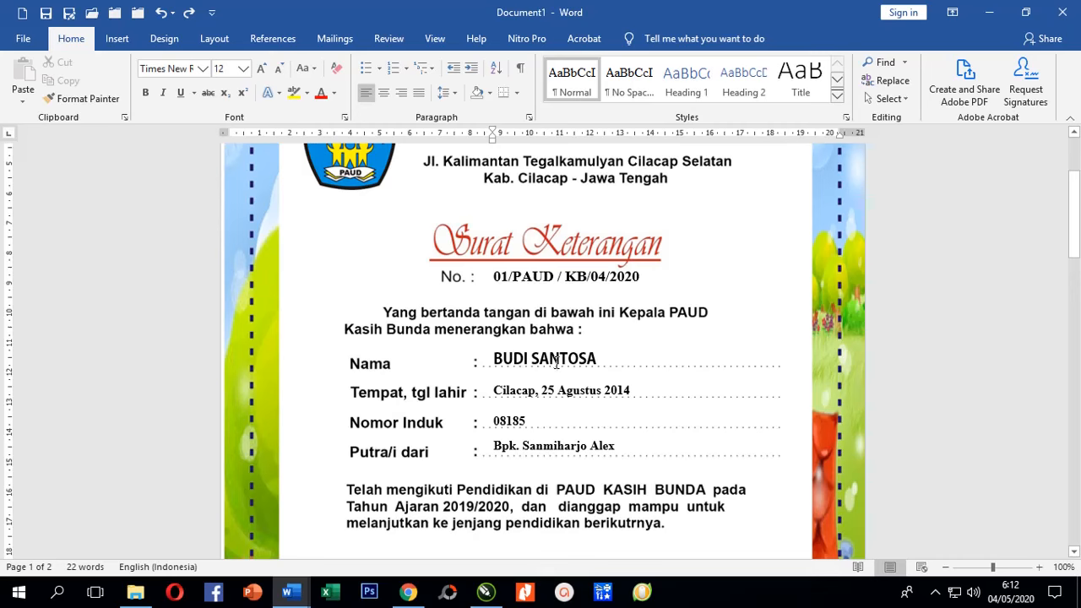
{"action": "left_click", "coordinate": [550, 360]}
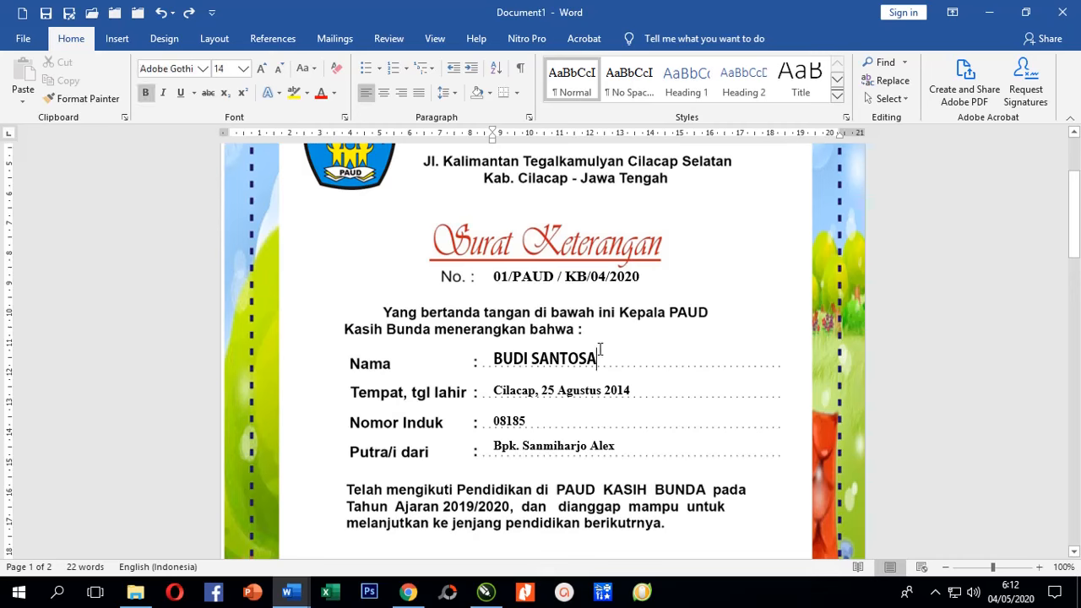
{"action": "triple_click", "coordinate": [599, 349]}
{"action": "key", "text": "BackSpace"}
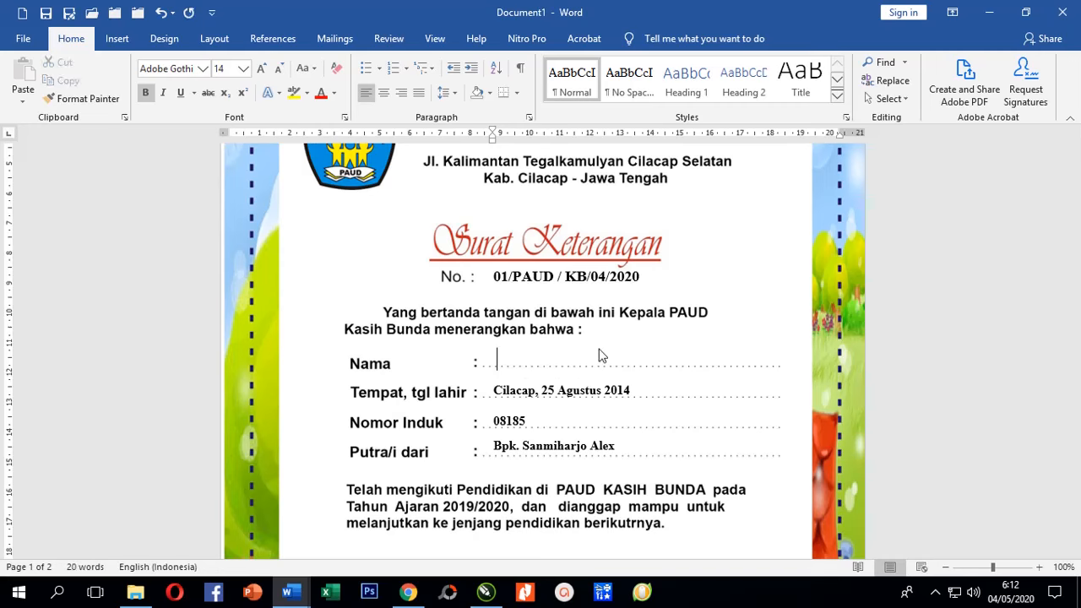
{"action": "left_click", "coordinate": [125, 39]}
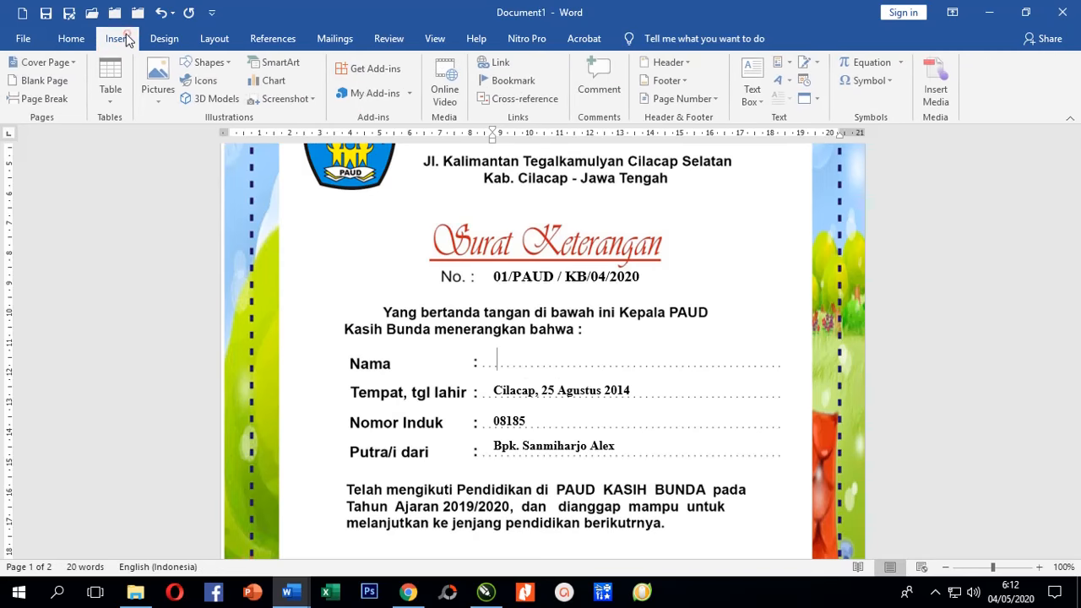
{"action": "left_click", "coordinate": [763, 78]}
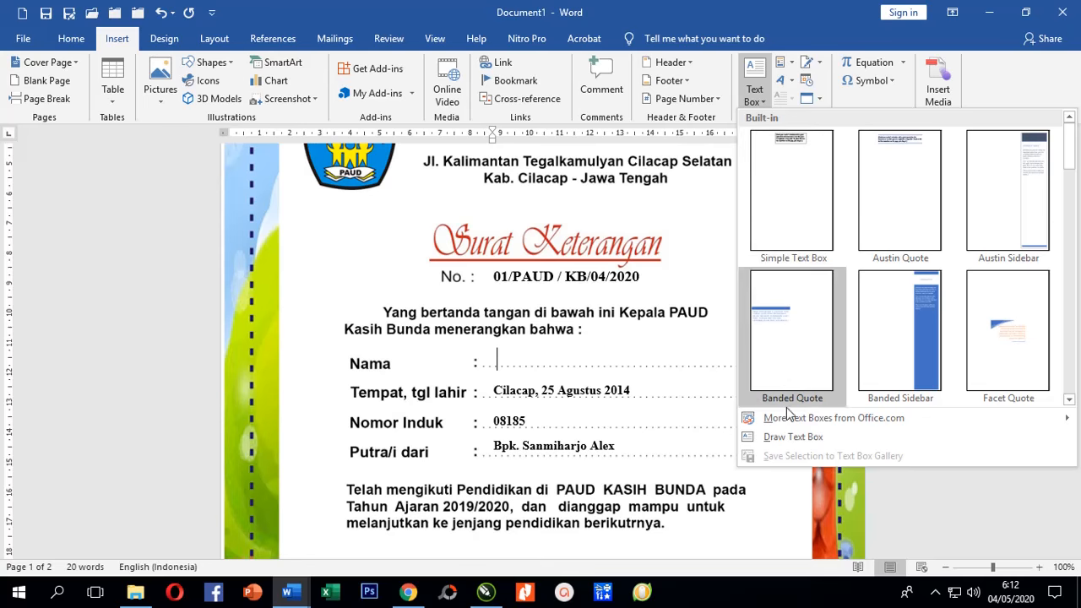
{"action": "left_click", "coordinate": [788, 436]}
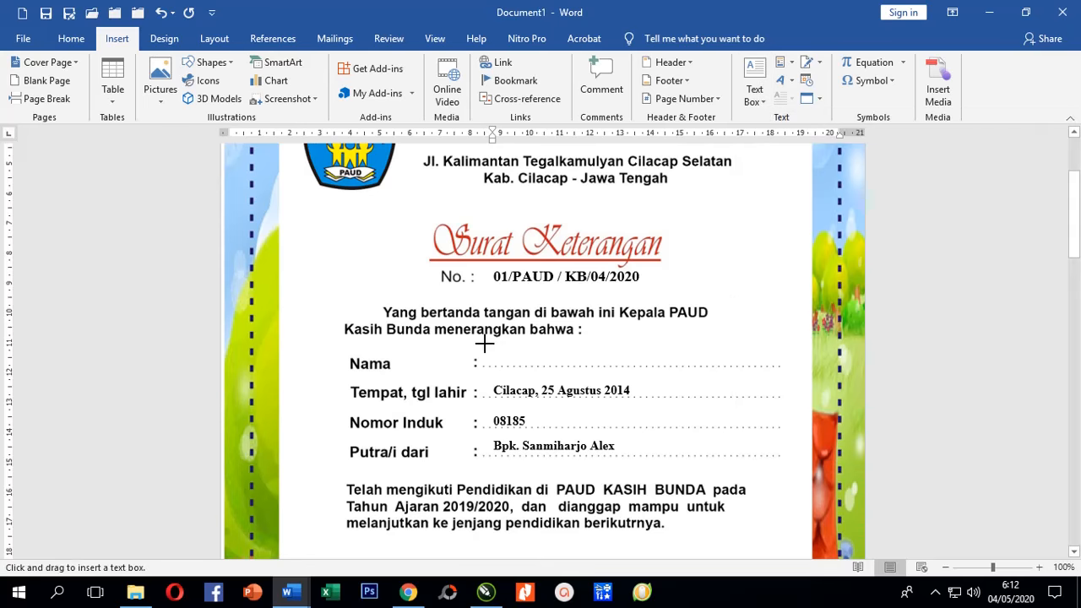
{"action": "left_click_drag", "start_coordinate": [483, 344], "coordinate": [742, 366]}
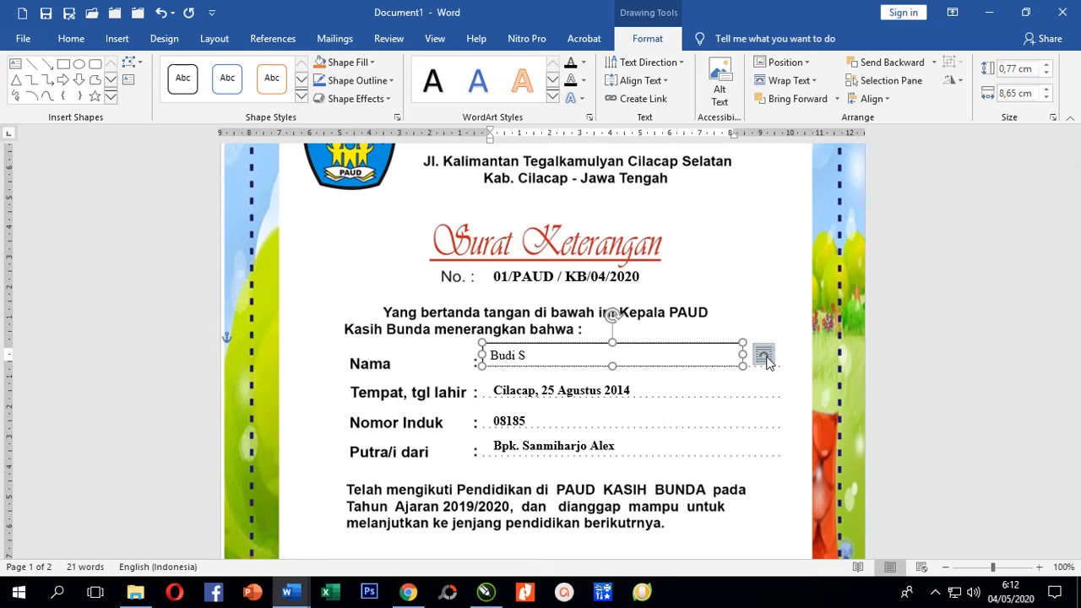
{"action": "key", "text": "ctrl+a"}
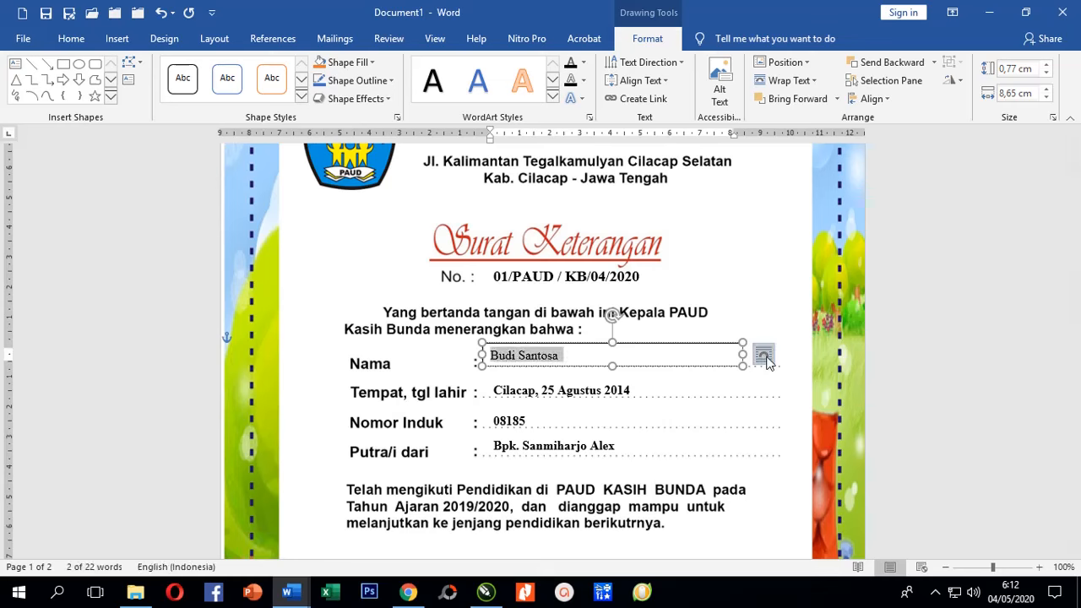
{"action": "left_click", "coordinate": [74, 40]}
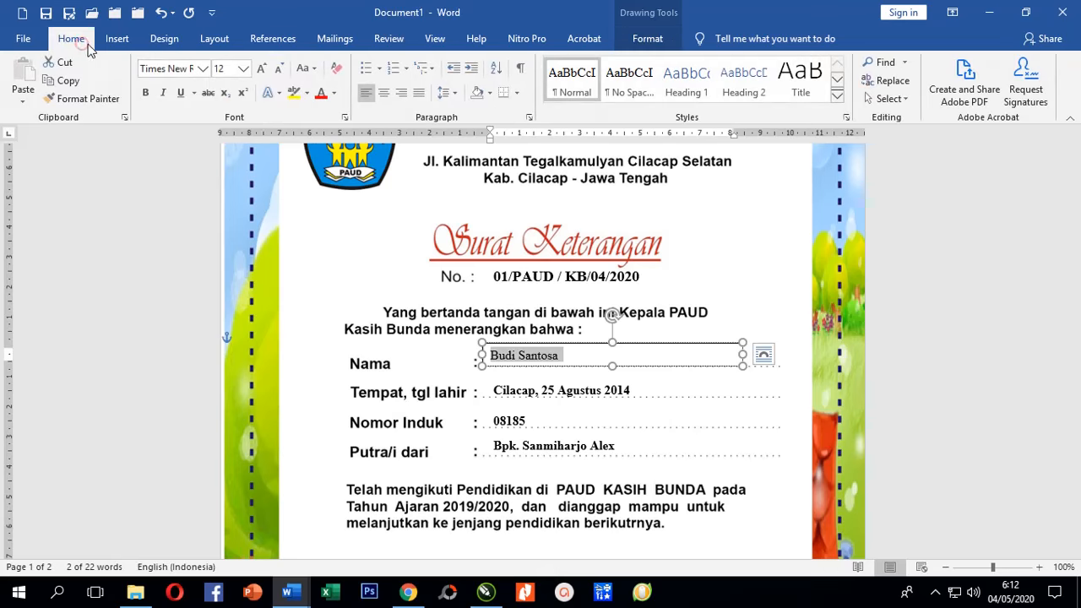
{"action": "left_click", "coordinate": [145, 93]}
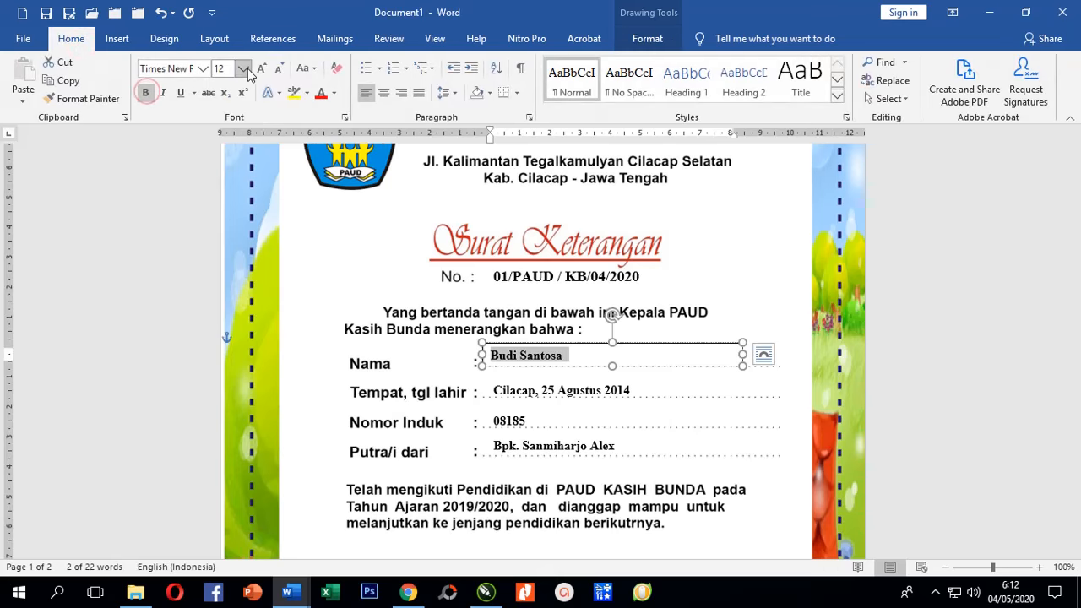
{"action": "left_click", "coordinate": [243, 69]}
{"action": "left_click", "coordinate": [220, 162]}
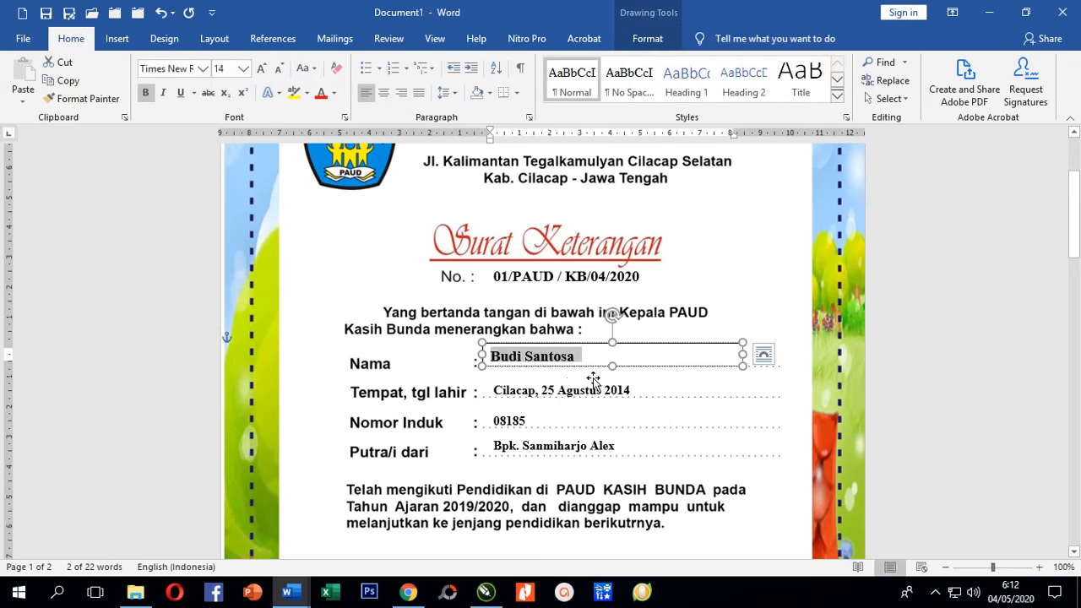
{"action": "left_click", "coordinate": [933, 361]}
Give the name text box No Fill and No Outline.
{"action": "left_click", "coordinate": [676, 344]}
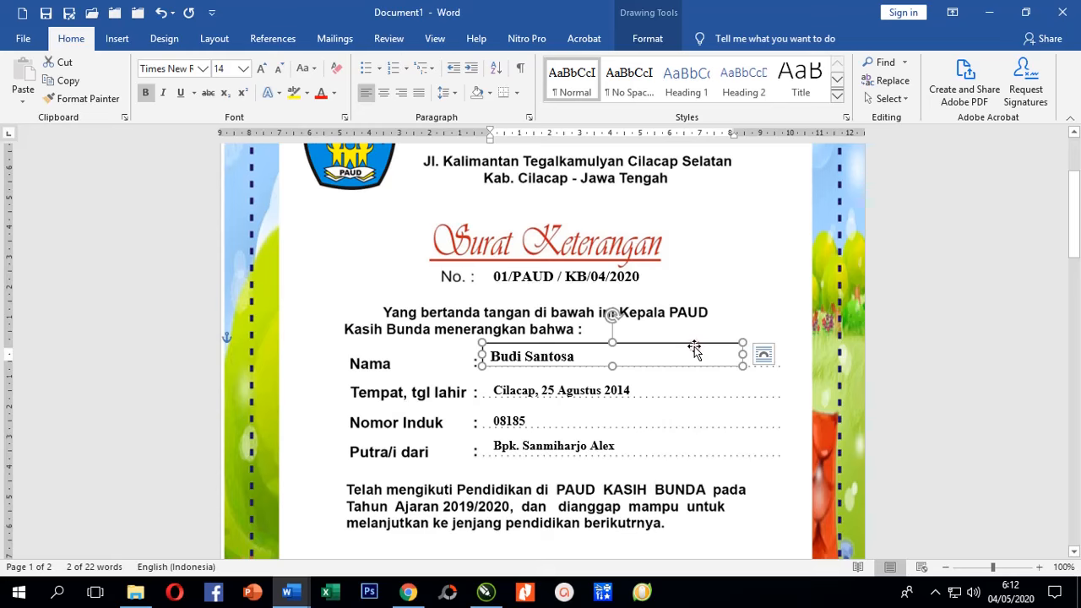
{"action": "double_click", "coordinate": [696, 344]}
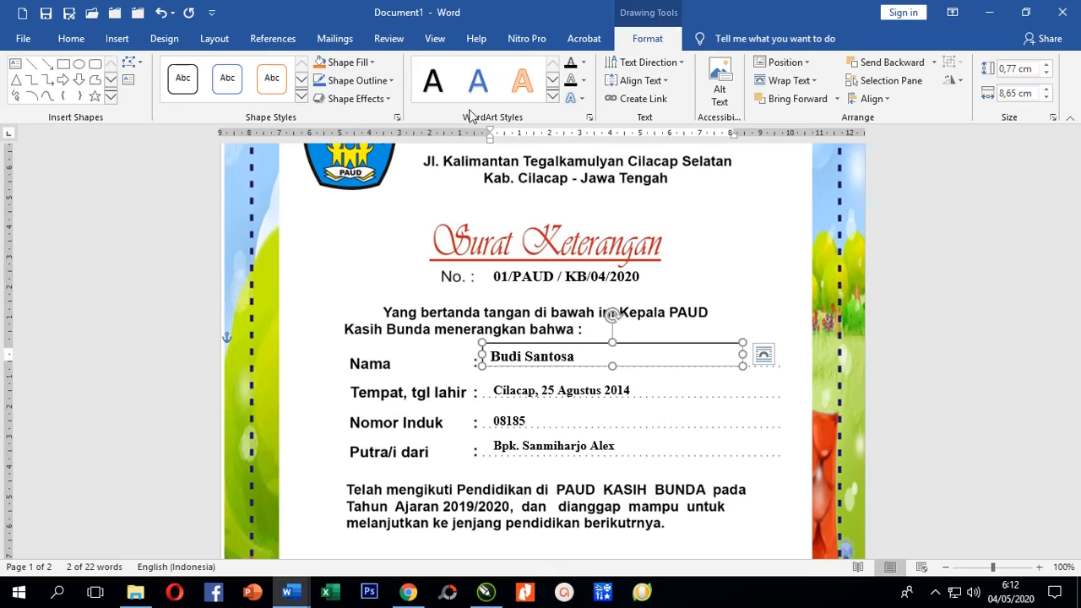
{"action": "left_click", "coordinate": [372, 63]}
{"action": "left_click", "coordinate": [361, 202]}
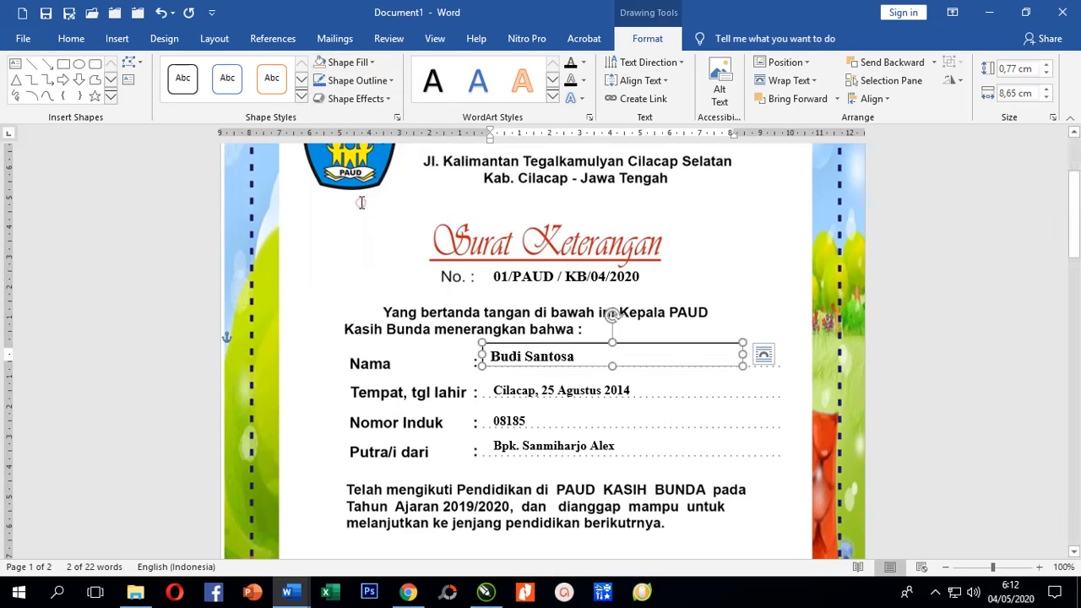
{"action": "left_click", "coordinate": [391, 81]}
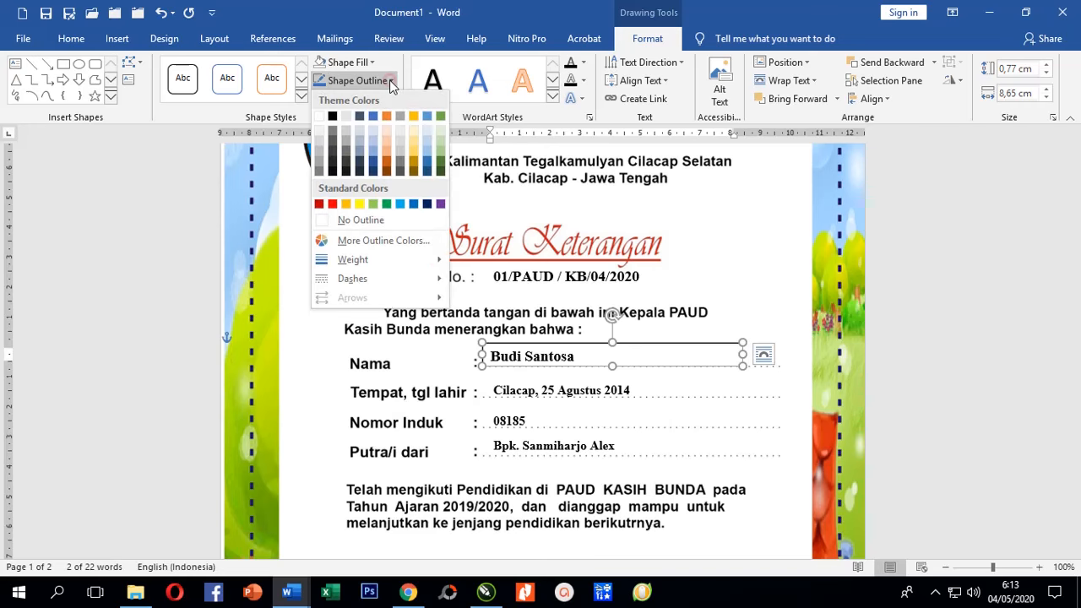
{"action": "left_click", "coordinate": [358, 220]}
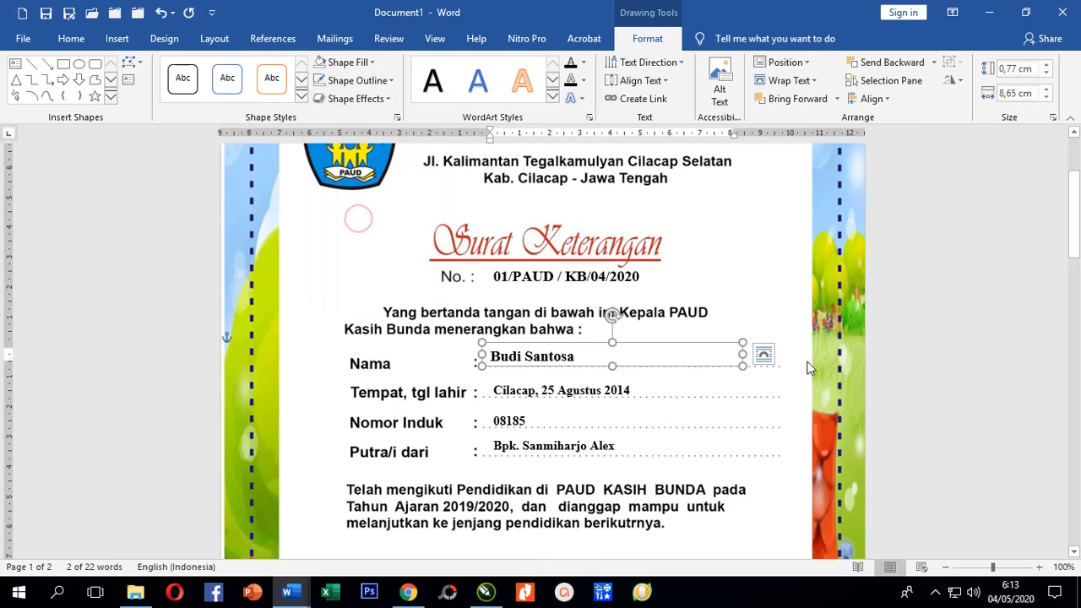
{"action": "left_click", "coordinate": [954, 345]}
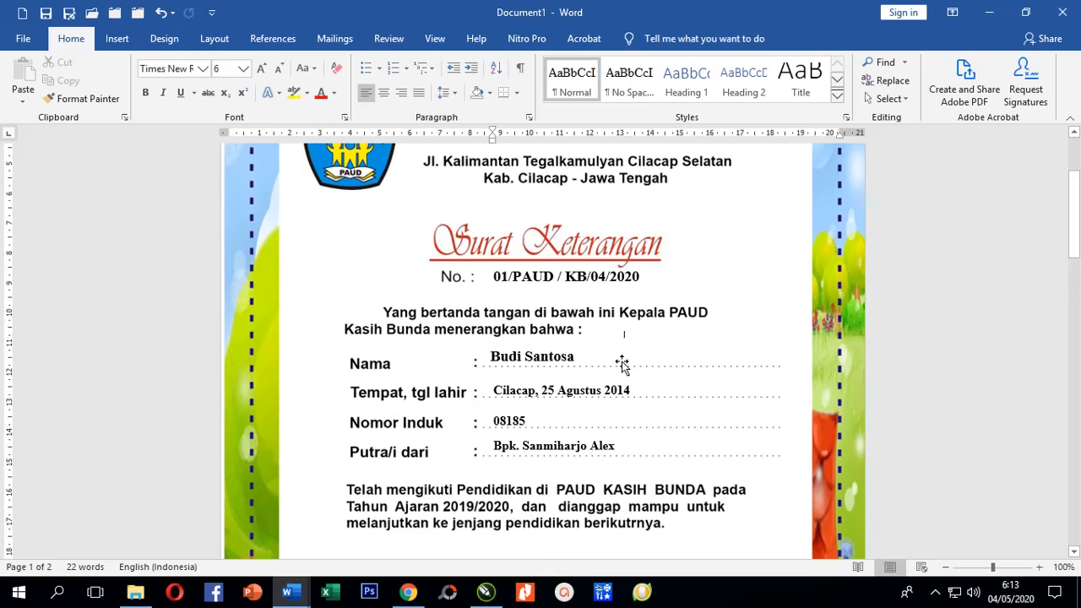
Copy the name text box onto the birth-date line and beside the Cilacap date line.
{"action": "left_click", "coordinate": [569, 357]}
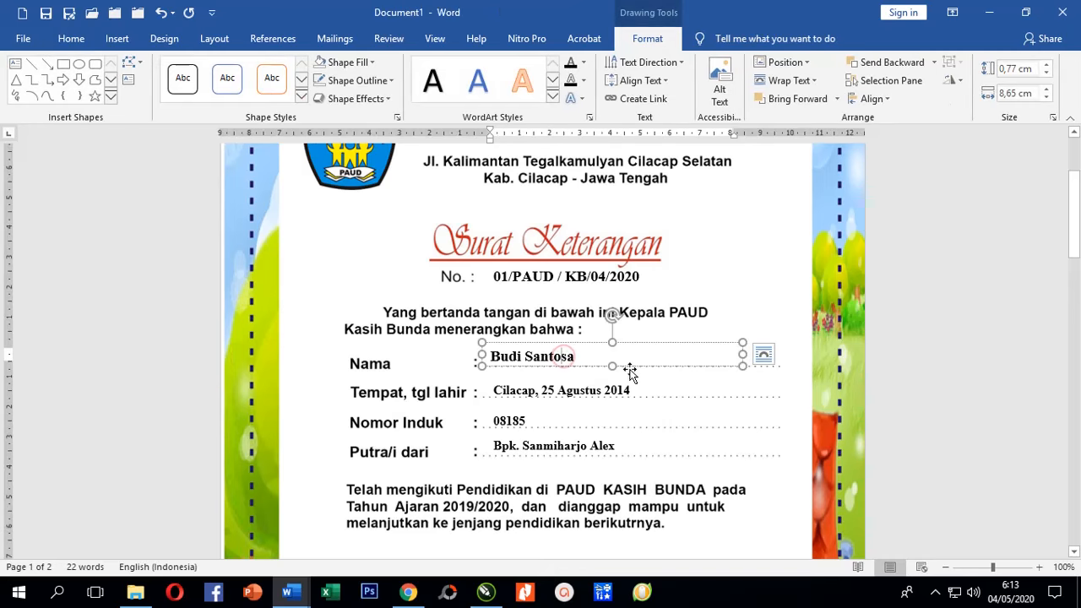
{"action": "left_click_drag", "start_coordinate": [633, 366], "coordinate": [637, 399]}
{"action": "left_click", "coordinate": [680, 426]}
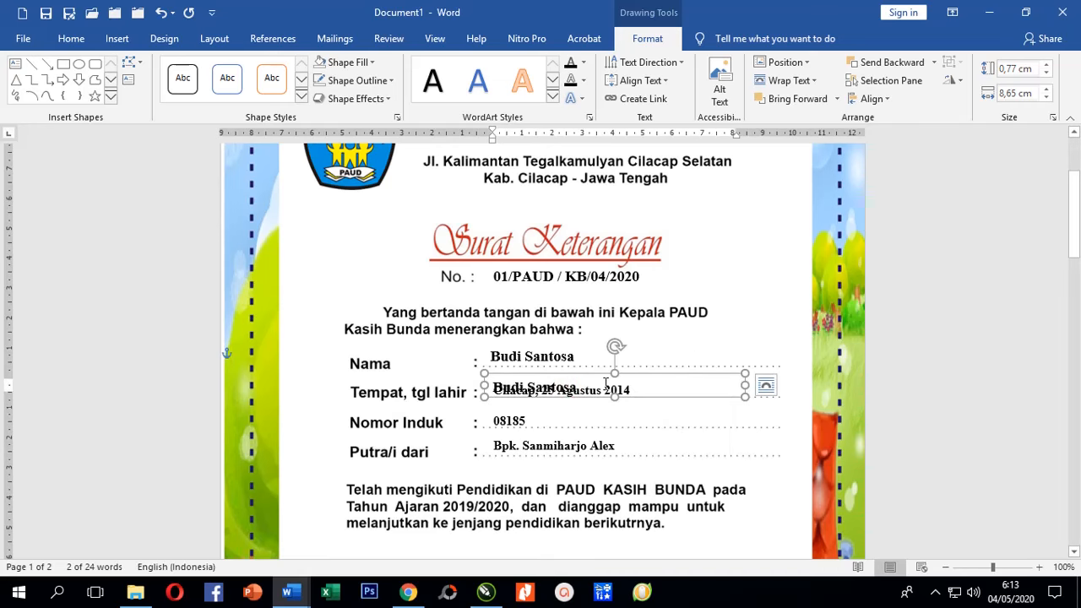
{"action": "scroll", "coordinate": [606, 382], "scroll_direction": "down", "scroll_amount": 3}
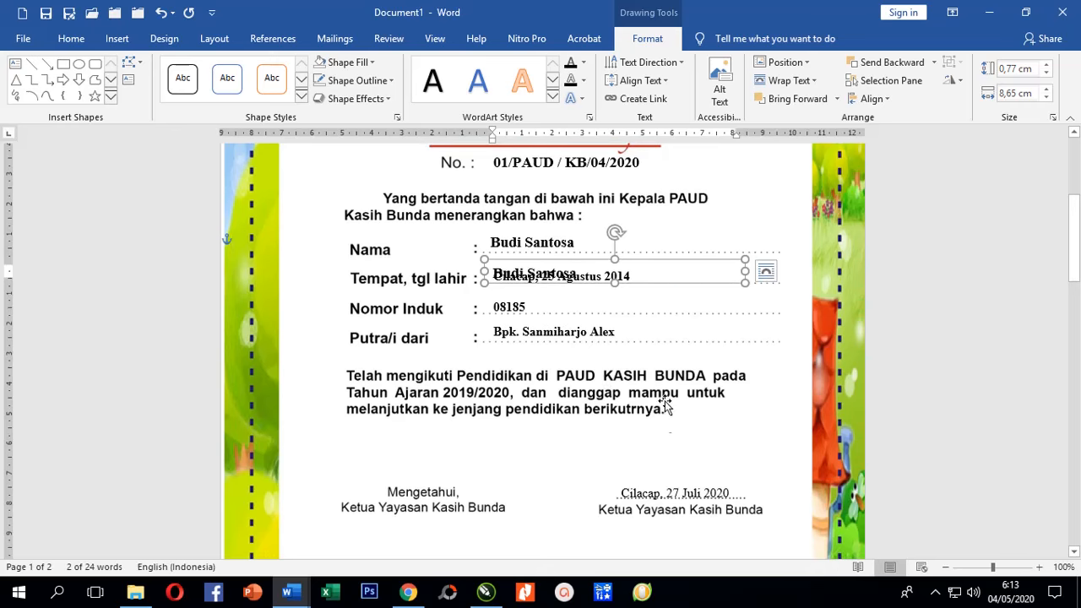
{"action": "left_click_drag", "start_coordinate": [673, 282], "coordinate": [701, 504]}
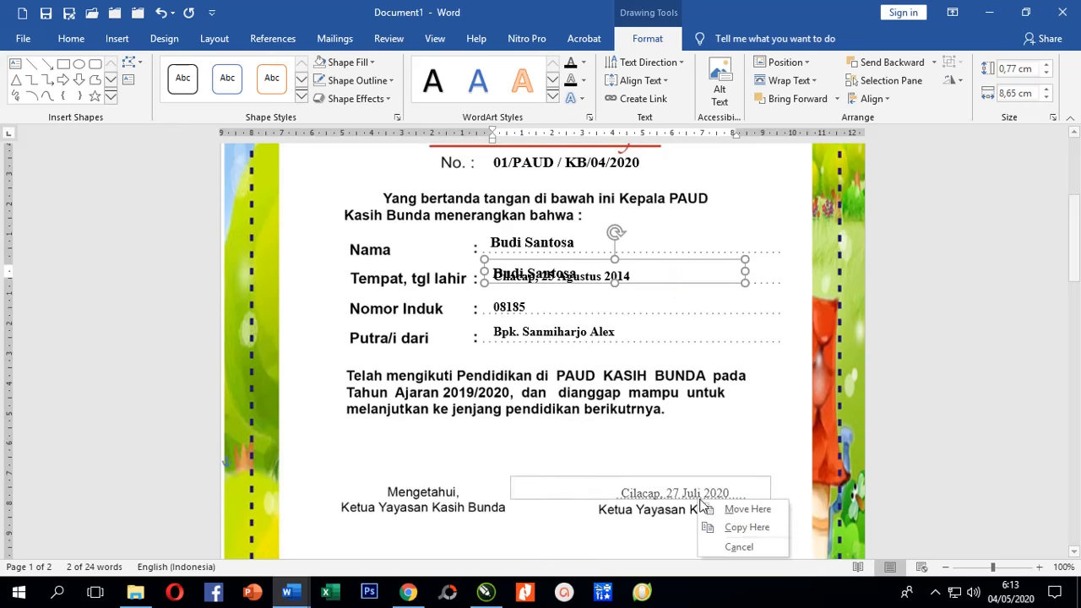
{"action": "left_click", "coordinate": [733, 527]}
{"action": "scroll", "coordinate": [607, 478], "scroll_direction": "down", "scroll_amount": 4}
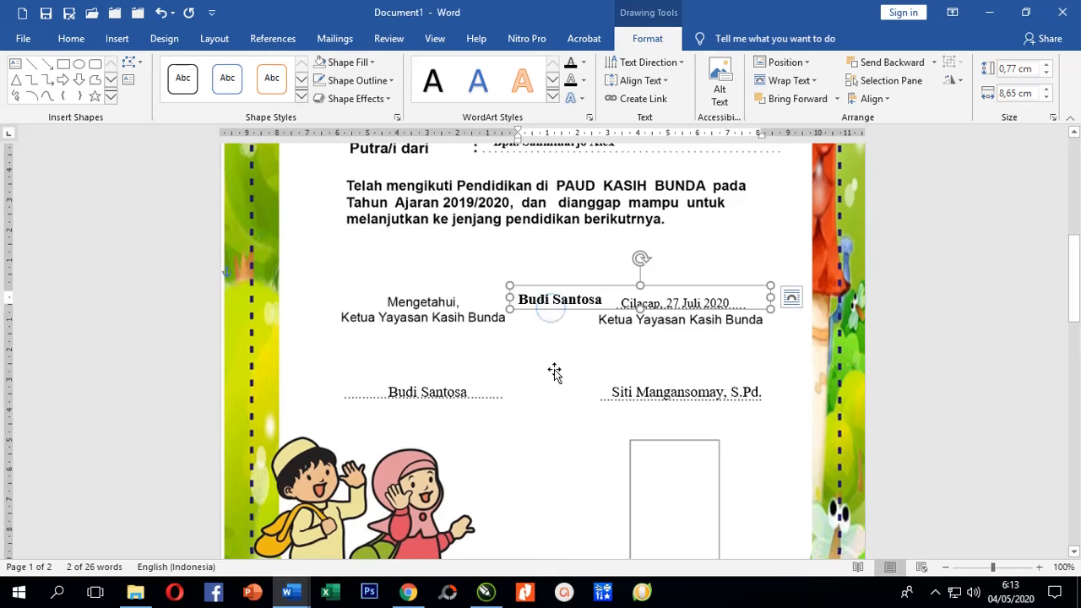
Place a narrowed copy of the name text box on the left signature line.
{"action": "left_click_drag", "start_coordinate": [551, 315], "coordinate": [554, 377]}
{"action": "left_click", "coordinate": [604, 406]}
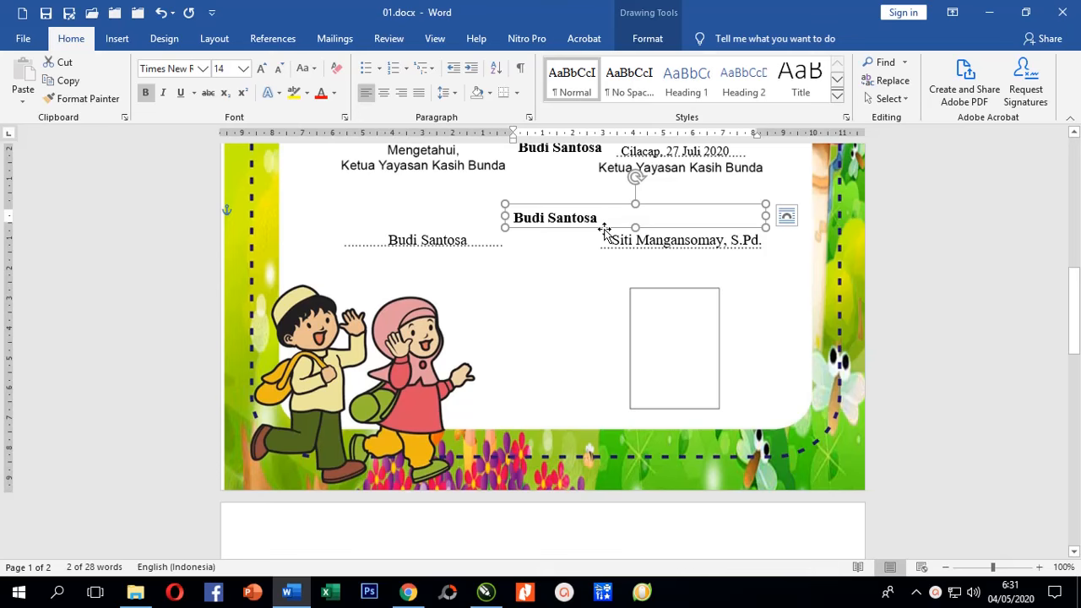
{"action": "mouse_move", "coordinate": [604, 230]}
{"action": "left_mouse_down"}
{"action": "mouse_move", "coordinate": [462, 238]}
{"action": "mouse_move", "coordinate": [474, 251]}
{"action": "left_mouse_up"}
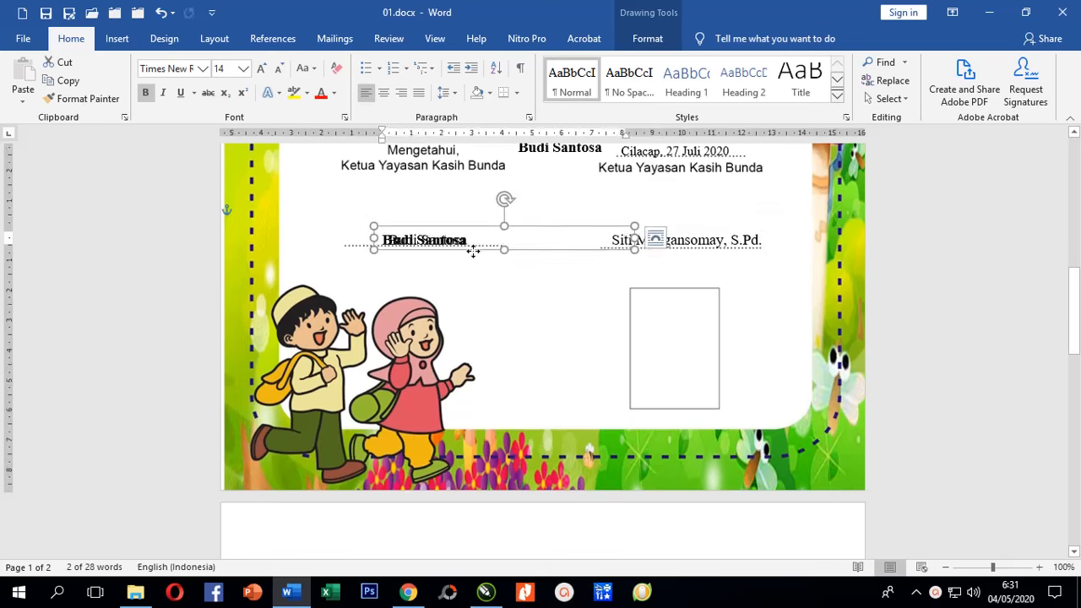
{"action": "left_click_drag", "start_coordinate": [634, 237], "coordinate": [507, 239]}
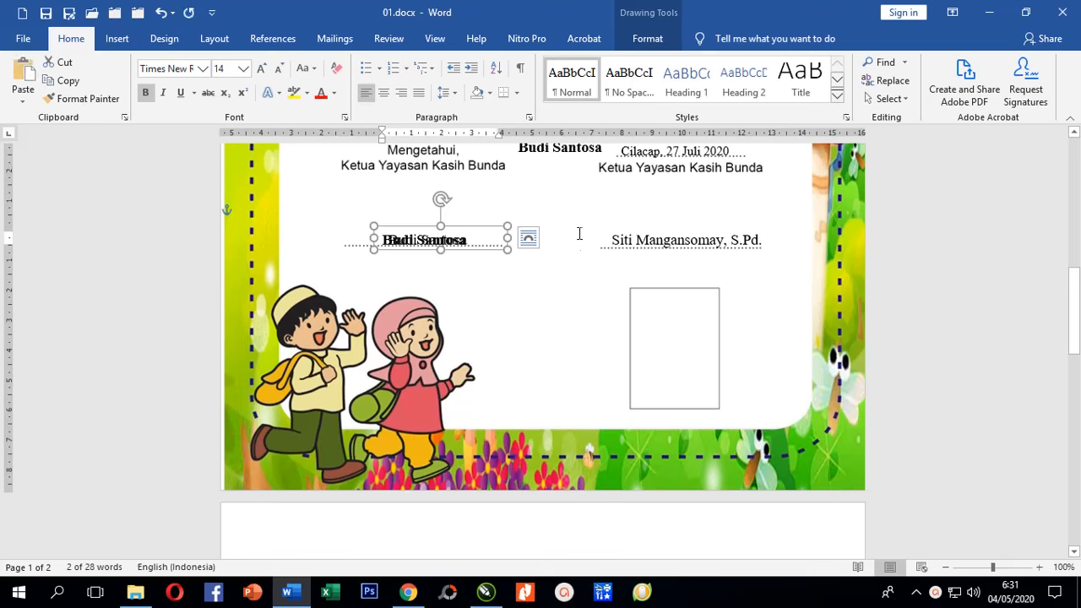
{"action": "left_click", "coordinate": [608, 268]}
Paste another name text box and move it onto the right signature line.
{"action": "left_click", "coordinate": [897, 279]}
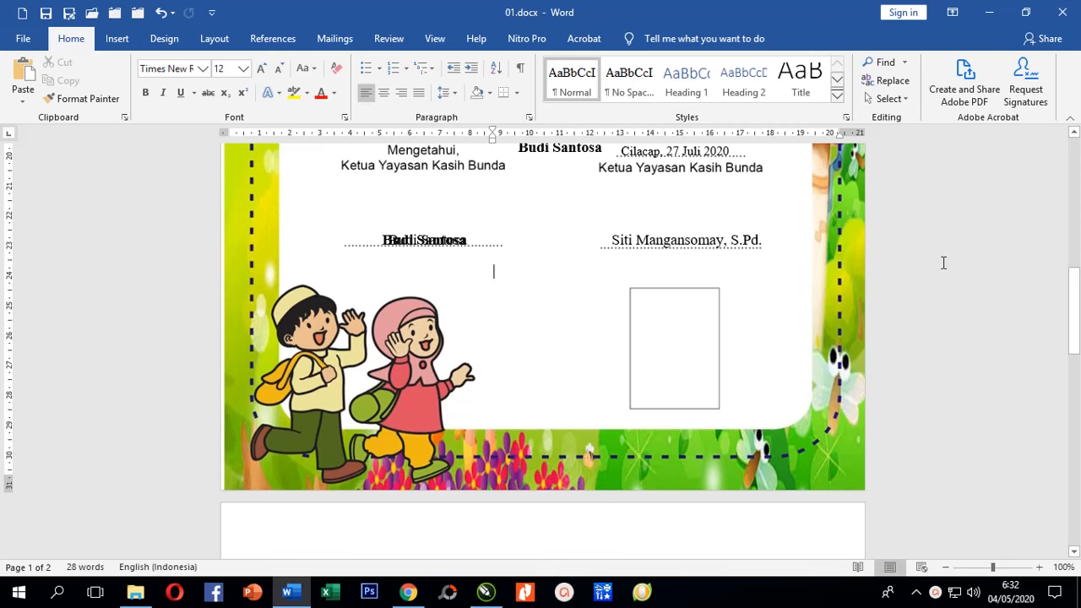
{"action": "key", "text": "ctrl+v"}
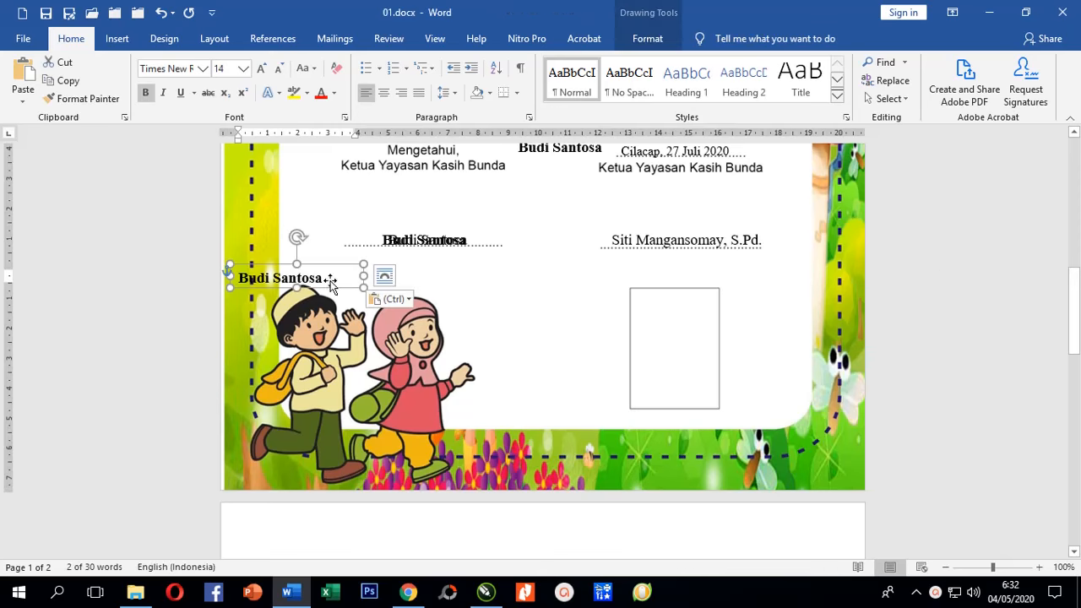
{"action": "mouse_move", "coordinate": [326, 268]}
{"action": "left_mouse_down"}
{"action": "mouse_move", "coordinate": [702, 195]}
{"action": "mouse_move", "coordinate": [711, 229]}
{"action": "left_mouse_up"}
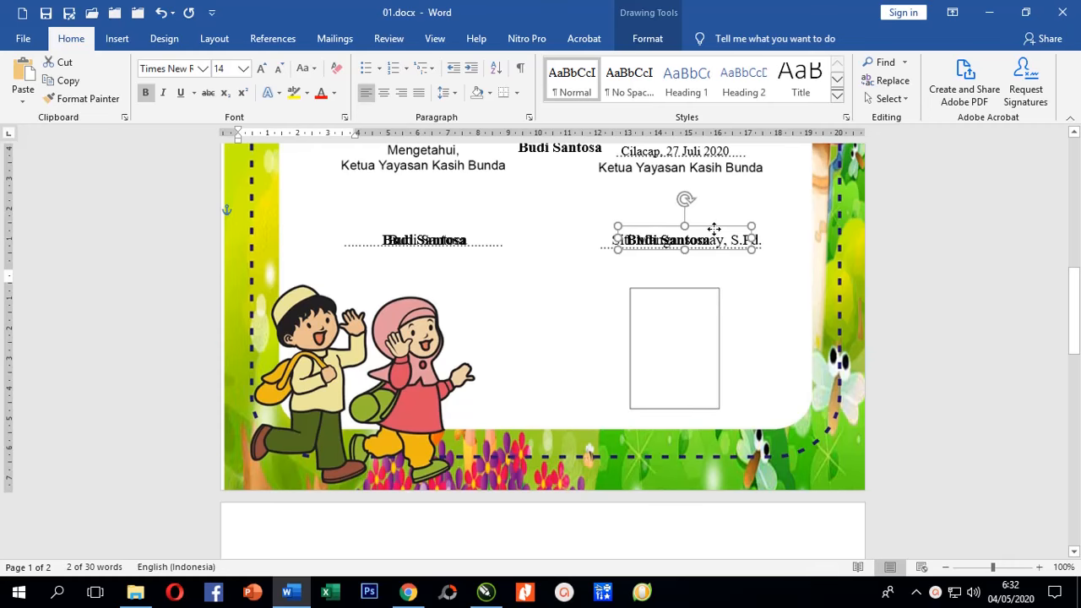
{"action": "left_click", "coordinate": [914, 238]}
{"action": "scroll", "coordinate": [895, 236], "scroll_direction": "up", "scroll_amount": 4}
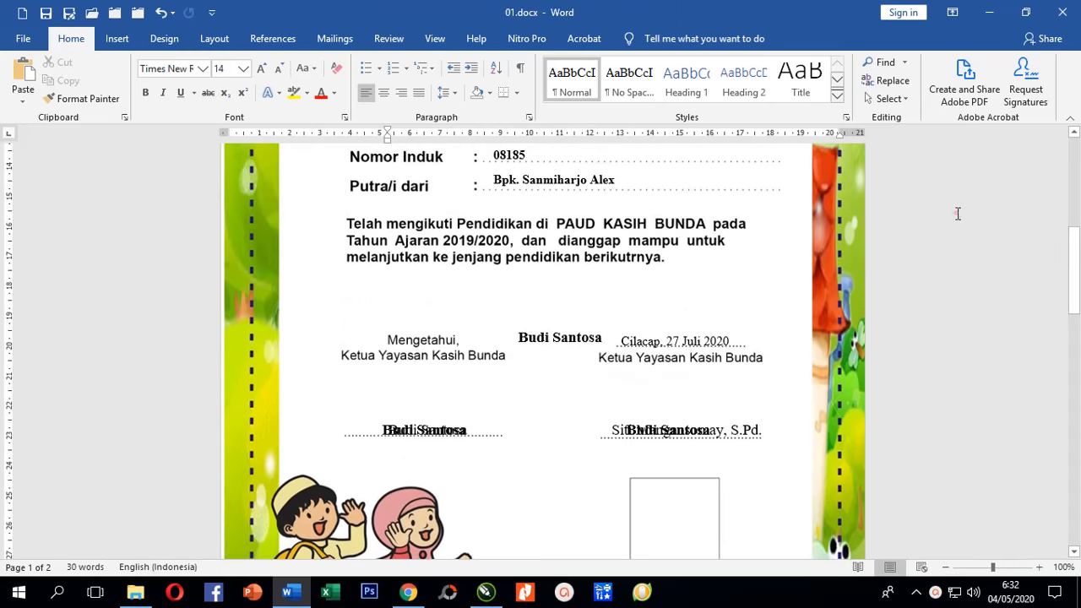
{"action": "left_click", "coordinate": [958, 213]}
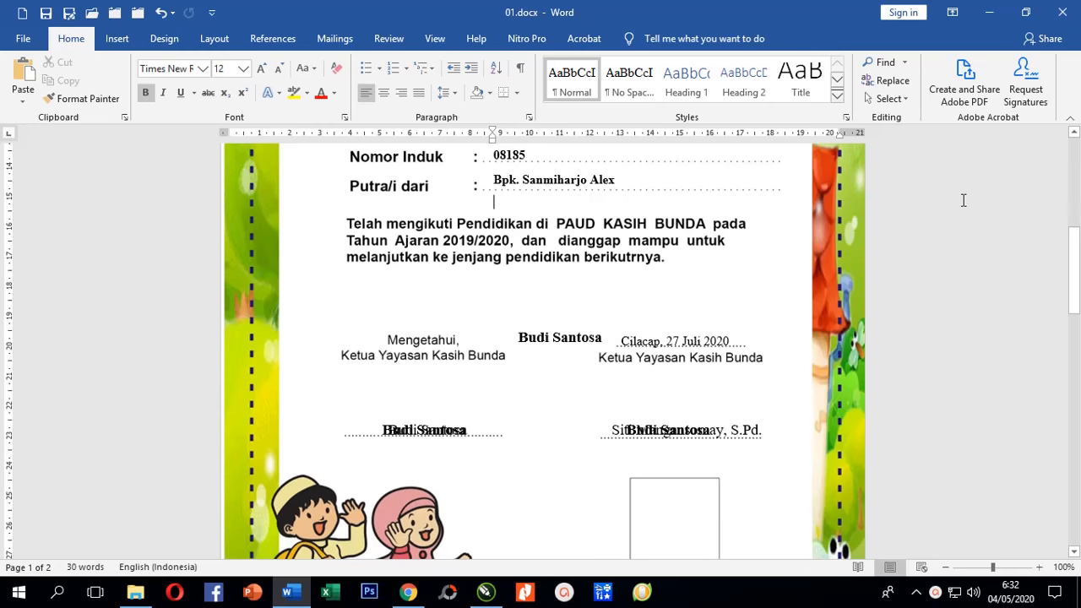
{"action": "scroll", "coordinate": [963, 200], "scroll_direction": "up", "scroll_amount": 6}
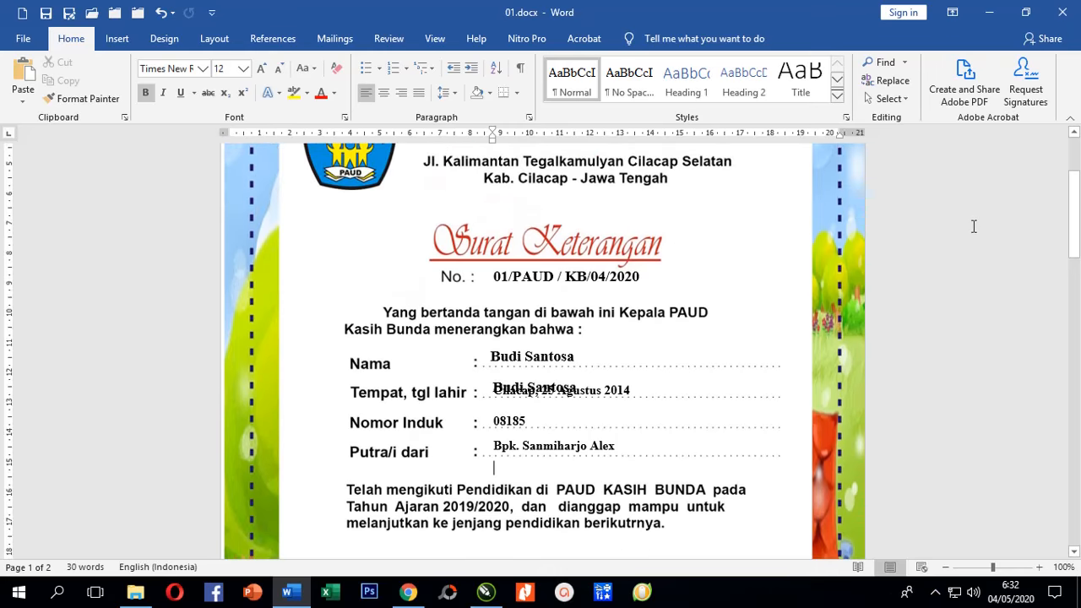
{"action": "scroll", "coordinate": [974, 227], "scroll_direction": "up", "scroll_amount": 2}
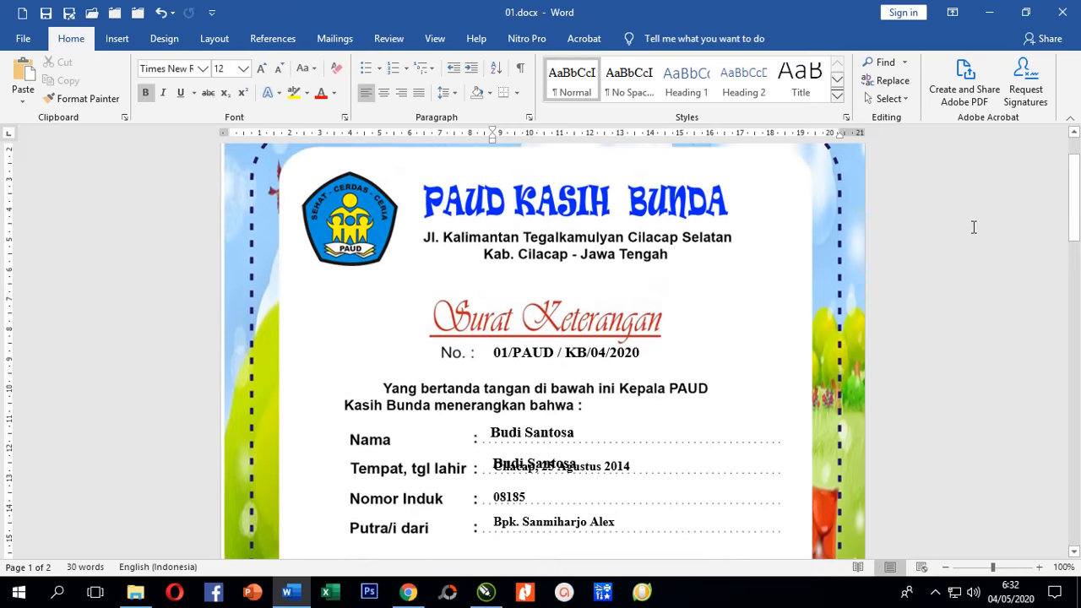
{"action": "scroll", "coordinate": [953, 241], "scroll_direction": "down", "scroll_amount": 3}
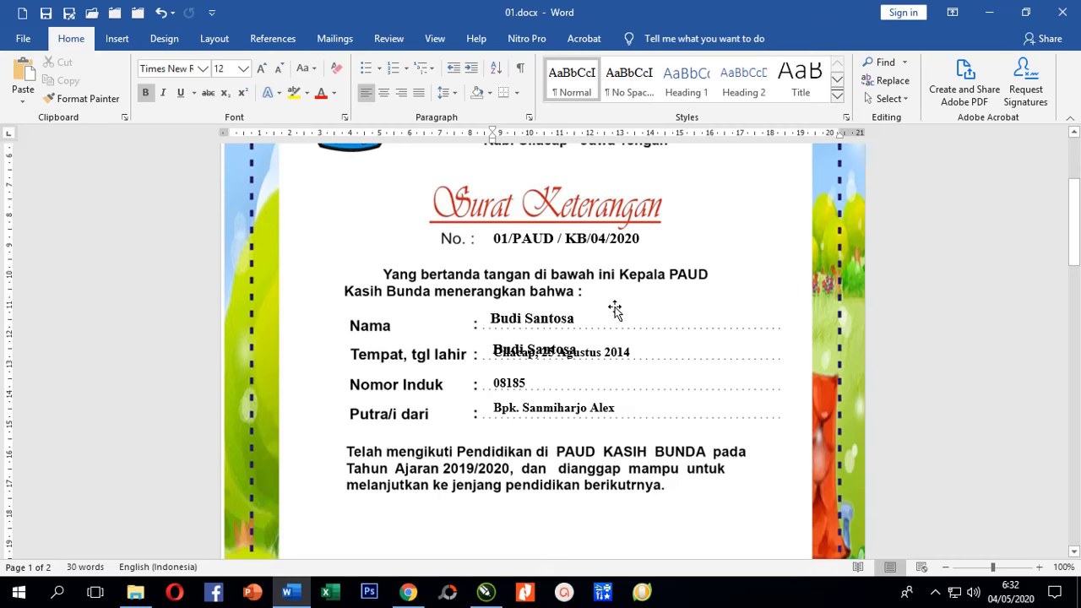